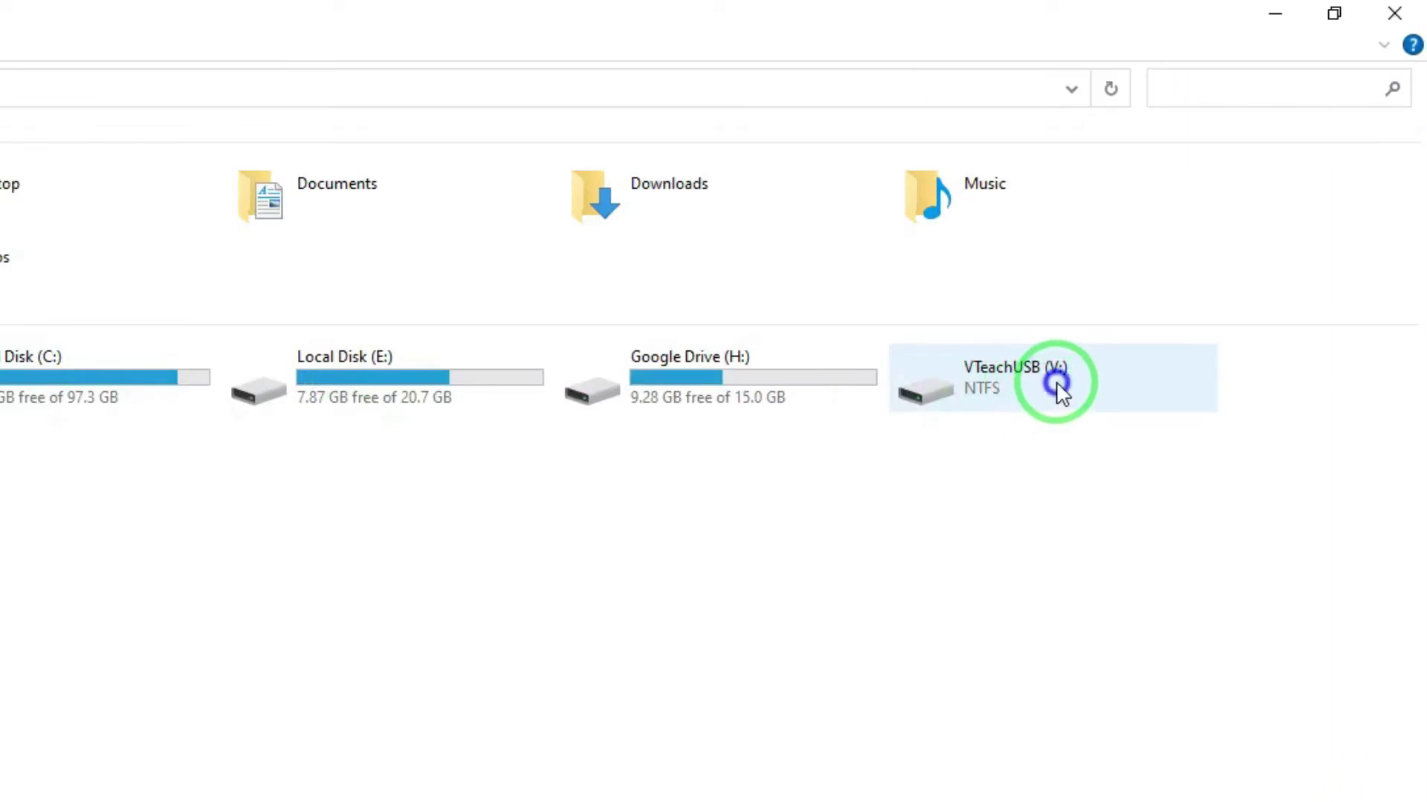
- Try opening VTeachUSB (V:) twice, dismissing the 'Location is not available' access-denied error
{"action": "right_click", "coordinate": [1061, 394]}
{"action": "left_click", "coordinate": [1090, 404]}
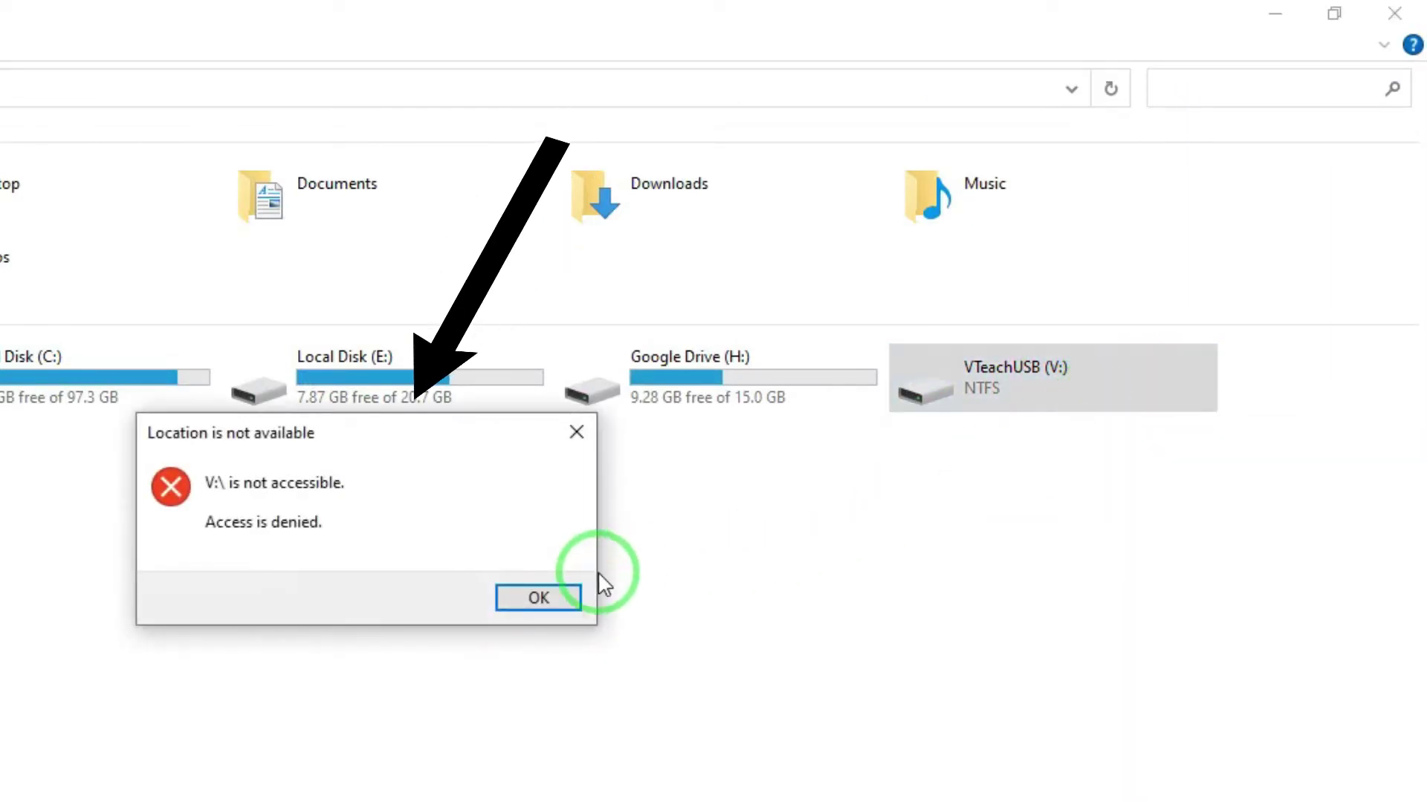
{"action": "left_click", "coordinate": [572, 596]}
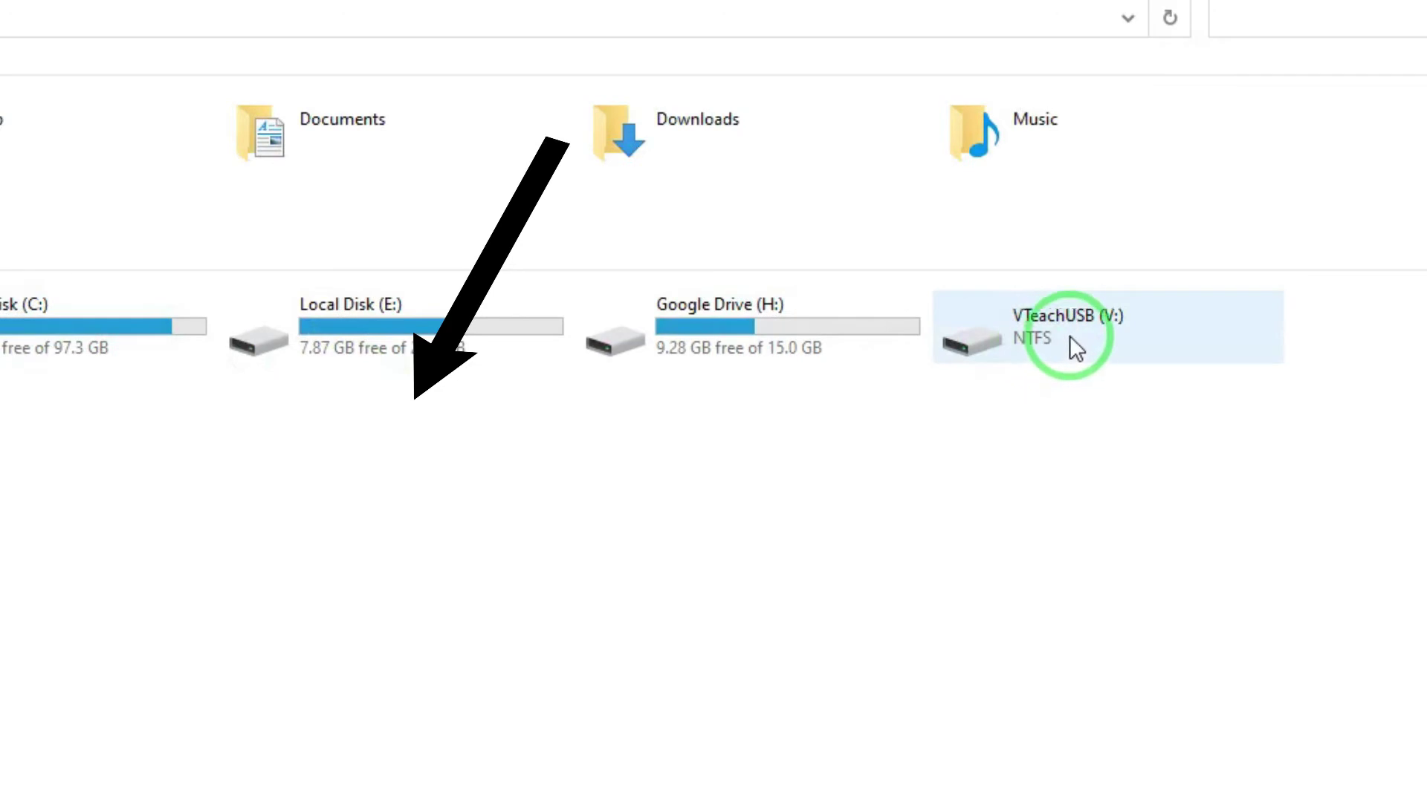
{"action": "right_click", "coordinate": [1114, 339]}
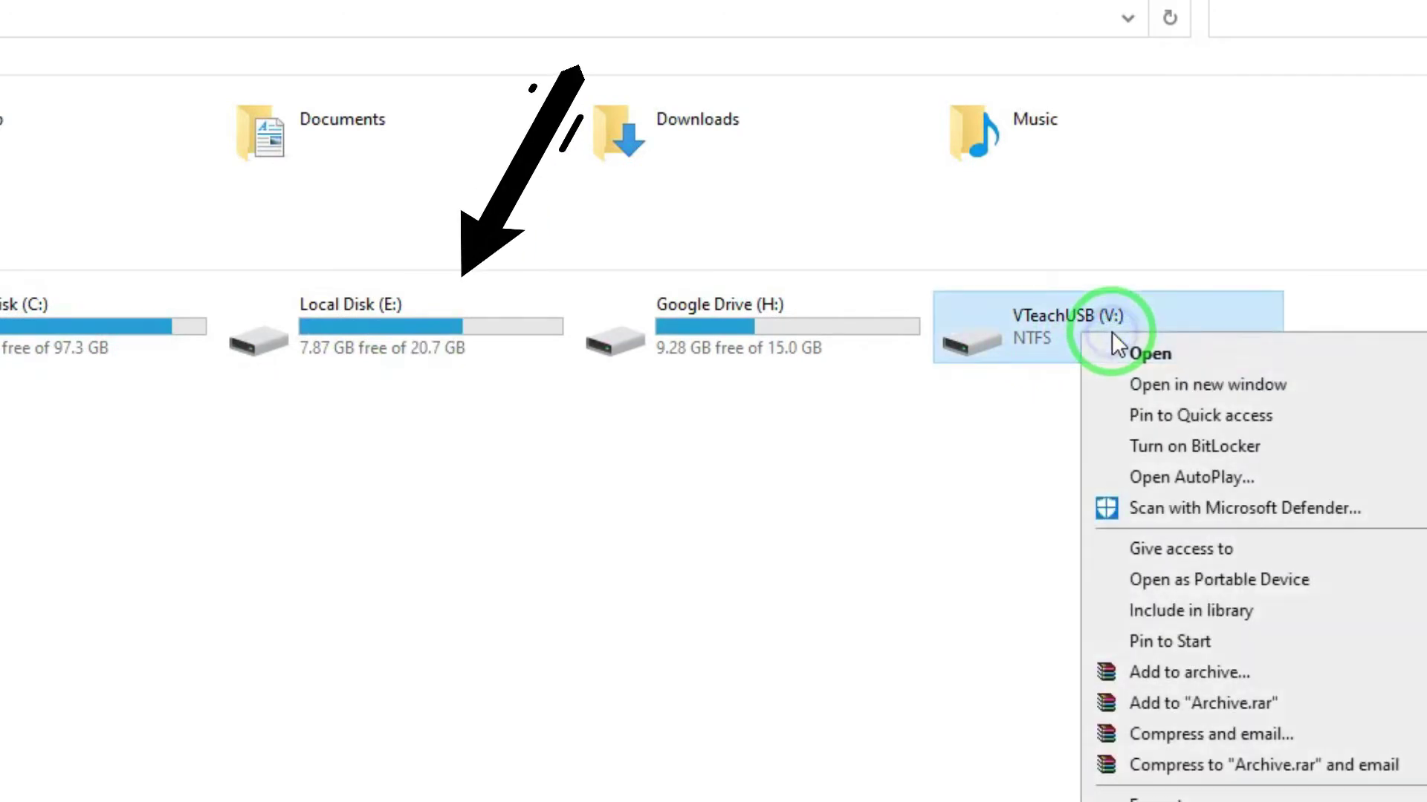
{"action": "left_click", "coordinate": [1147, 355]}
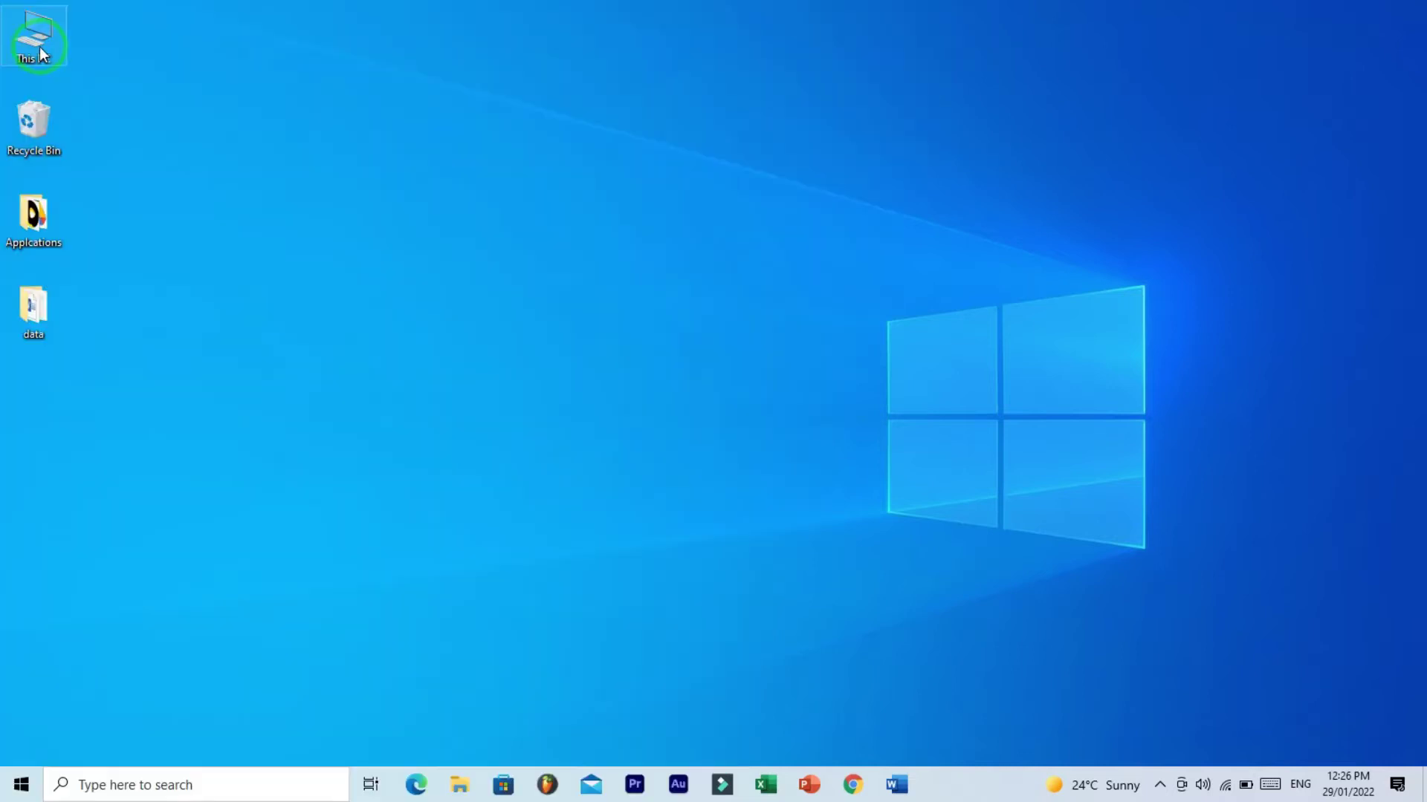
- From This PC, show the Security tab of the VTeachUSB (V:) Properties, centred on screen
{"action": "right_click", "coordinate": [38, 47]}
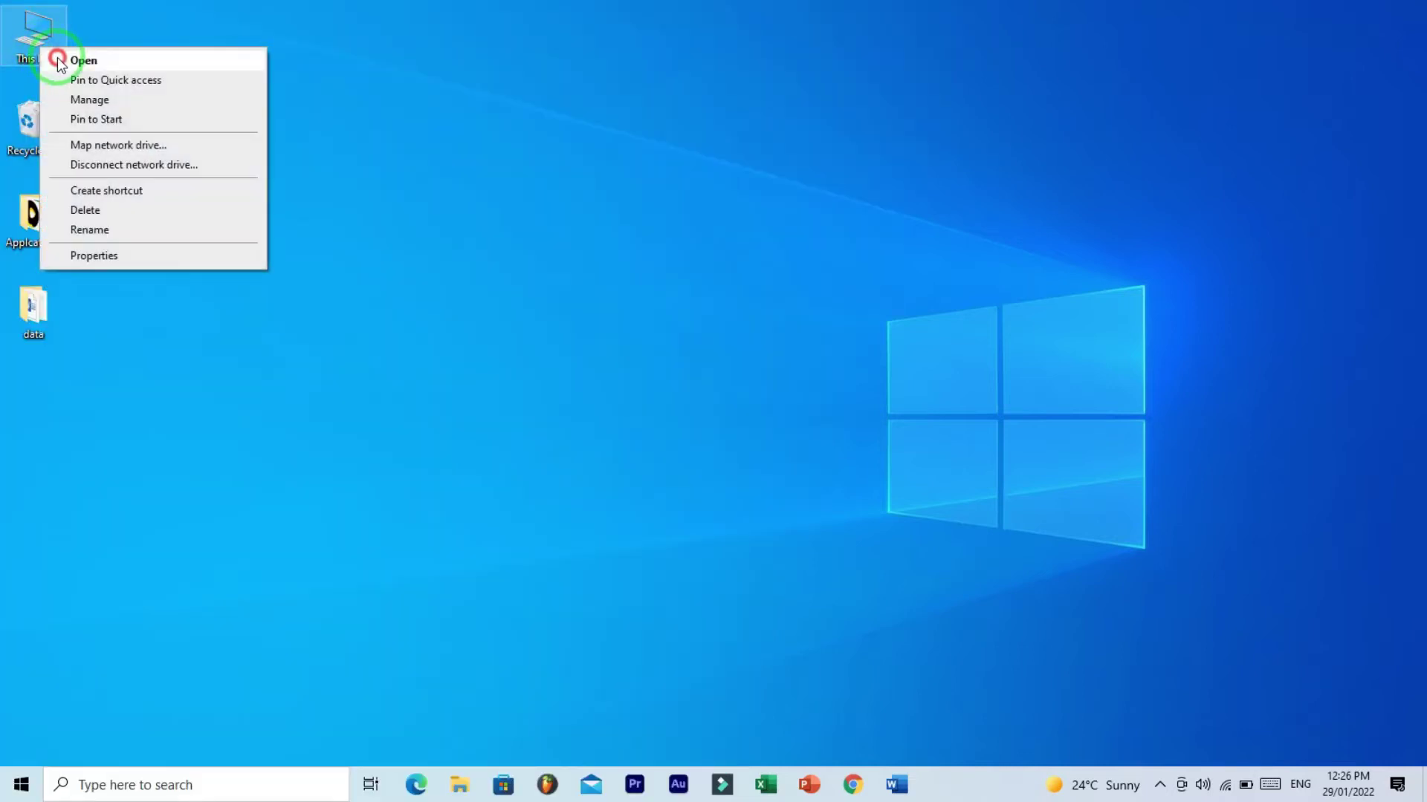
{"action": "left_click", "coordinate": [55, 58]}
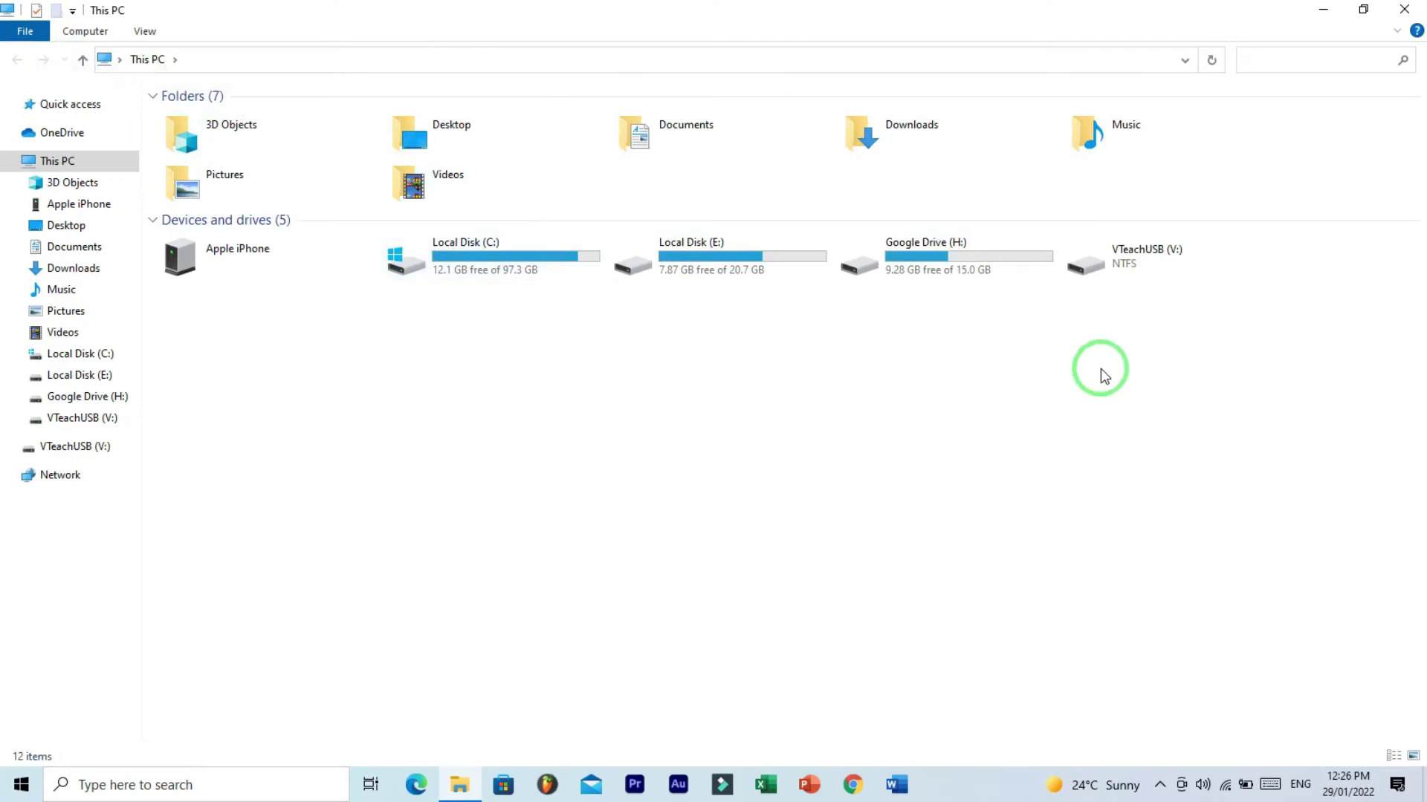
{"action": "left_click", "coordinate": [1144, 279]}
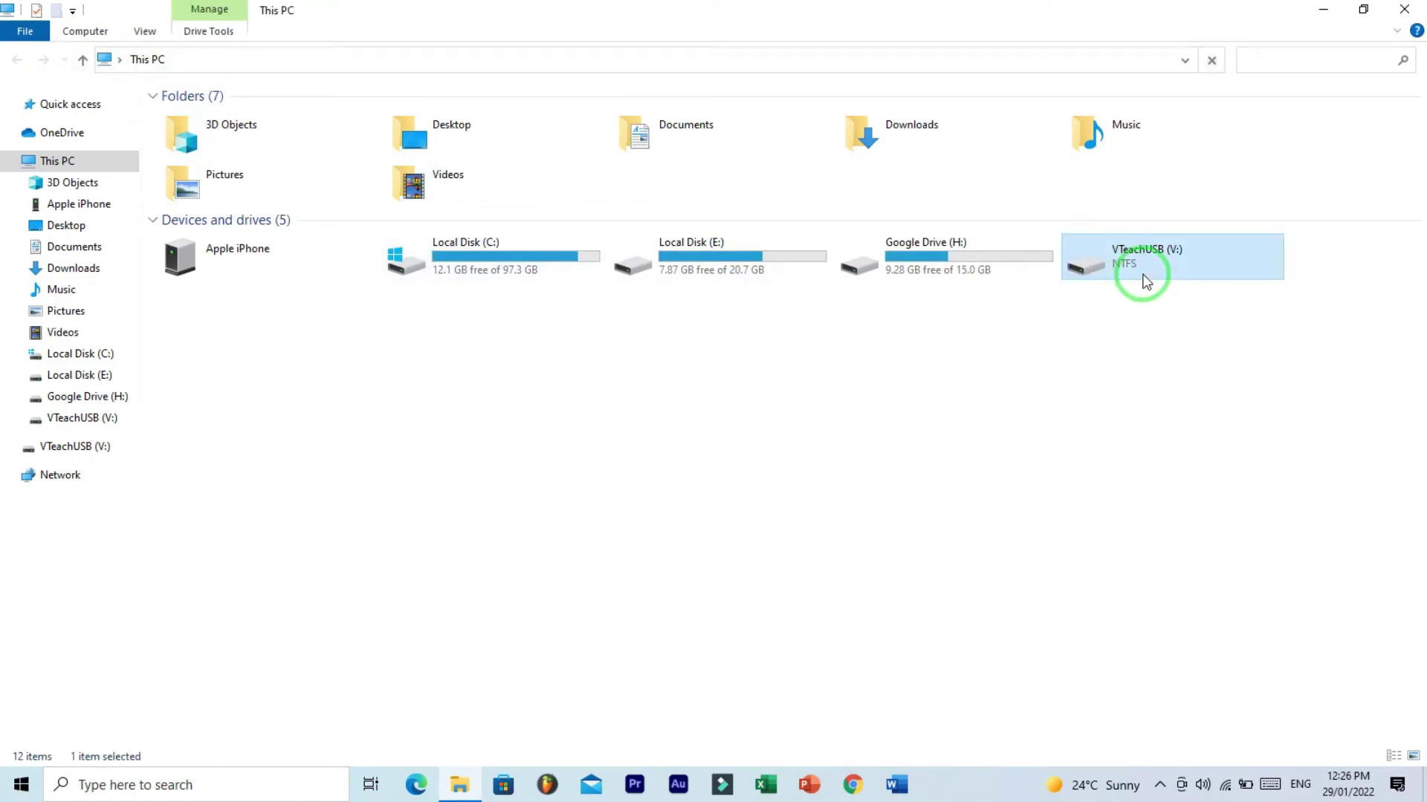
{"action": "right_click", "coordinate": [1145, 276]}
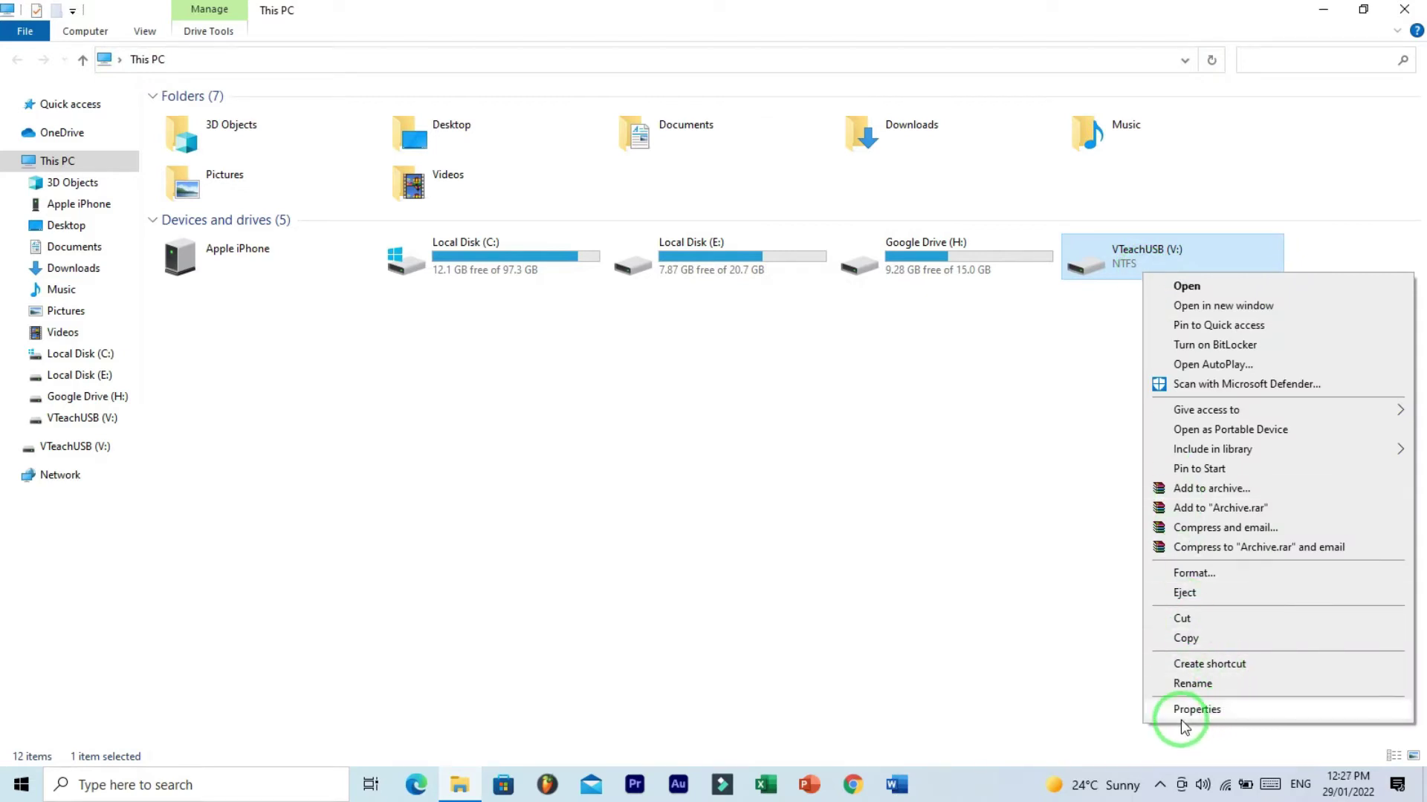
{"action": "left_click", "coordinate": [1242, 711]}
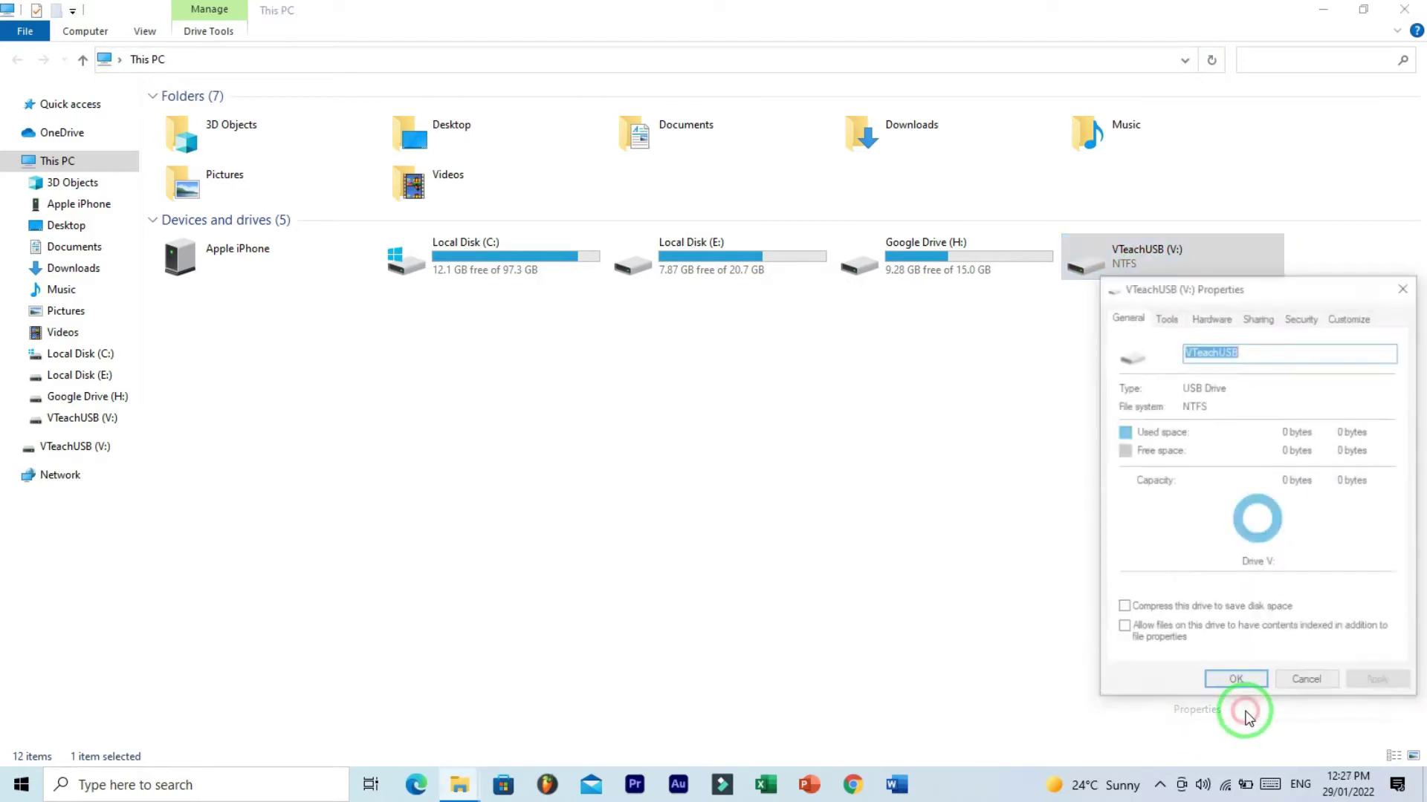
{"action": "left_click_drag", "start_coordinate": [1290, 287], "coordinate": [769, 221]}
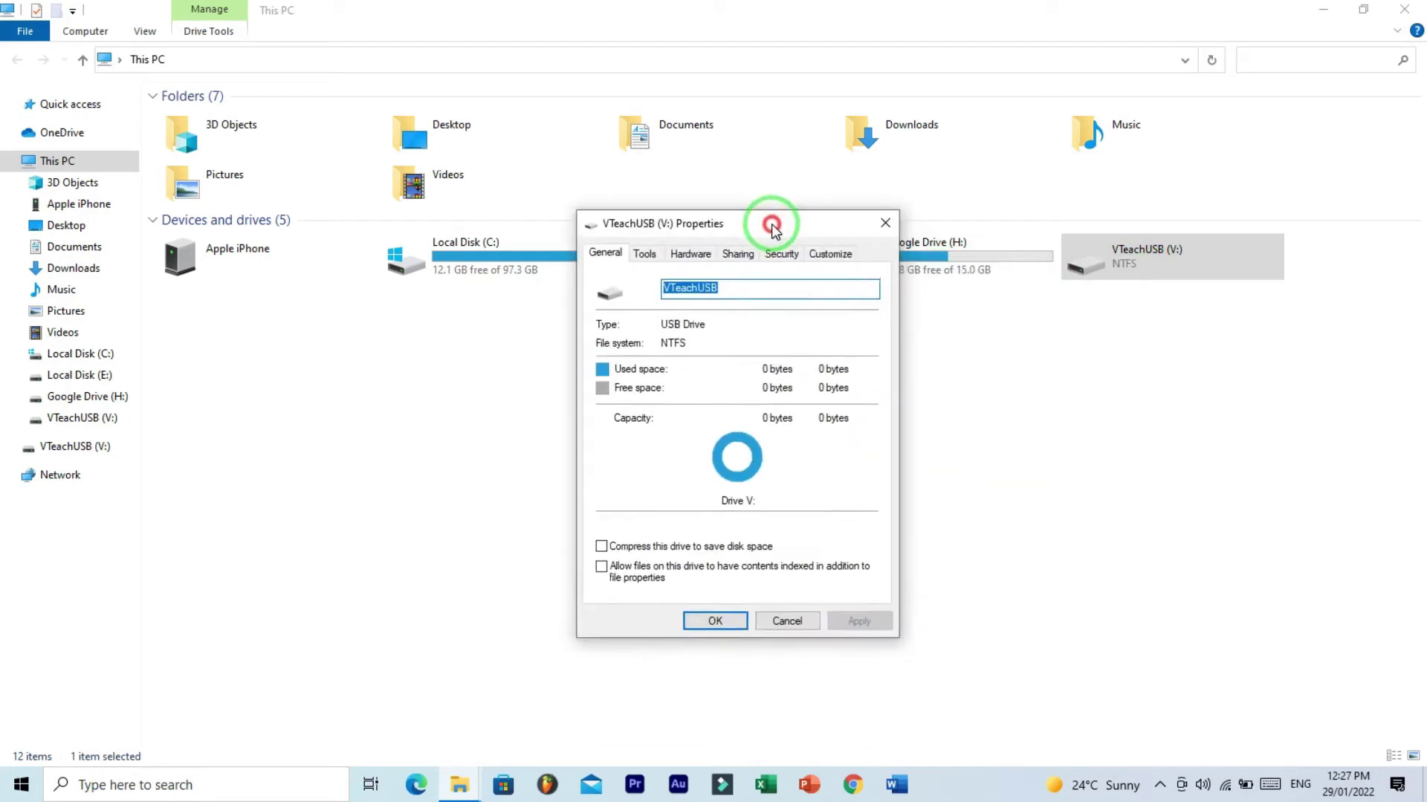
{"action": "left_click", "coordinate": [776, 253]}
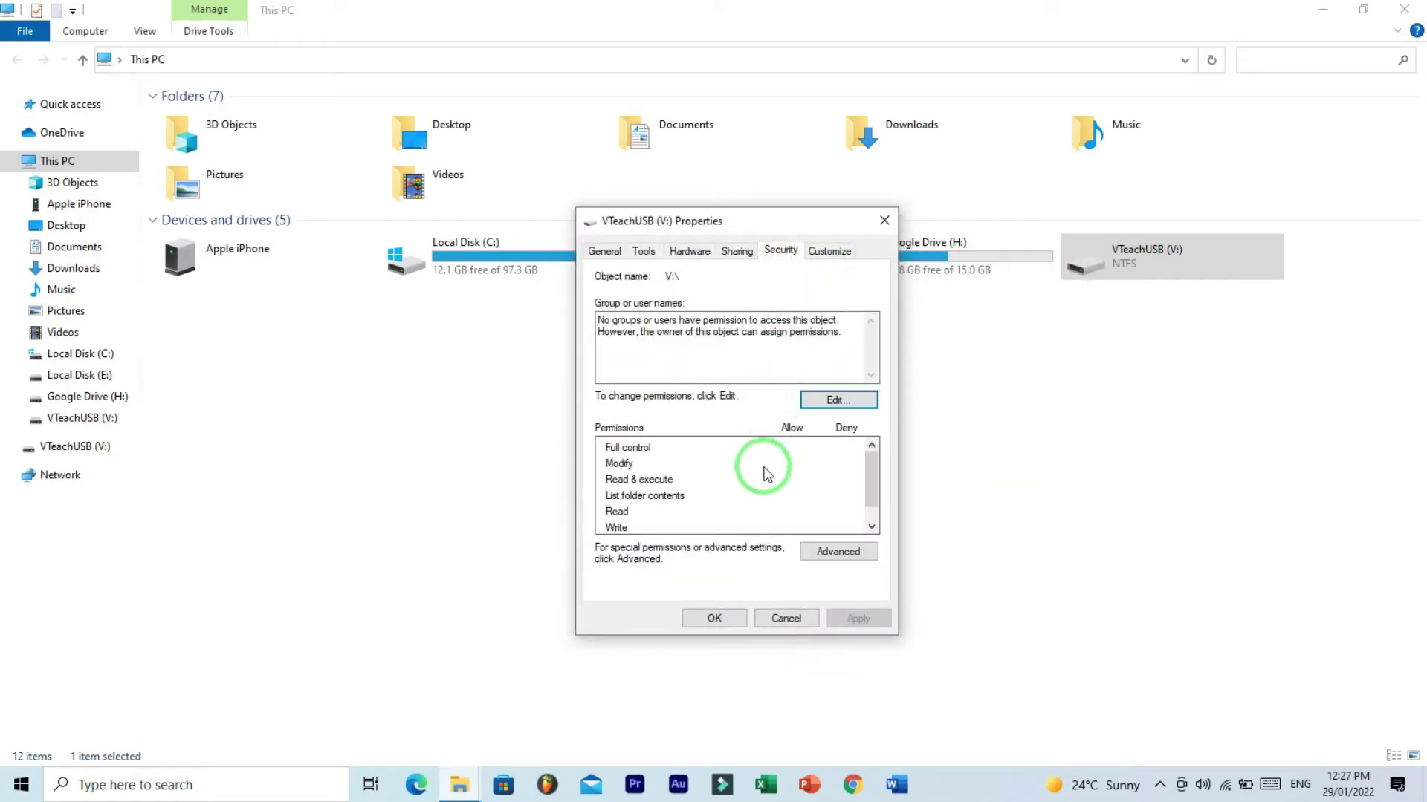
- In Advanced Security Settings, change the VTeachUSB (V:) owner to the Everyone group
{"action": "left_click", "coordinate": [848, 559]}
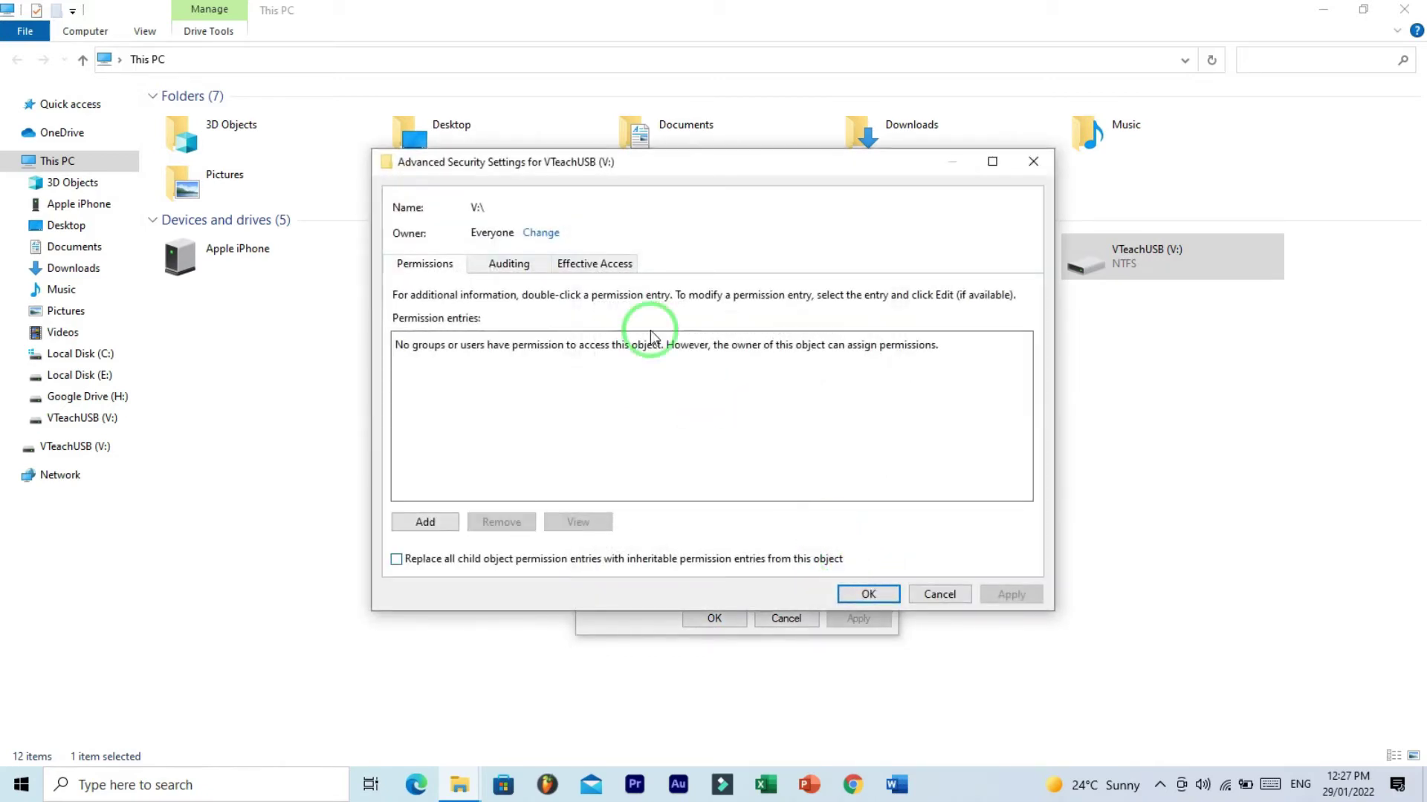
{"action": "left_click", "coordinate": [555, 235]}
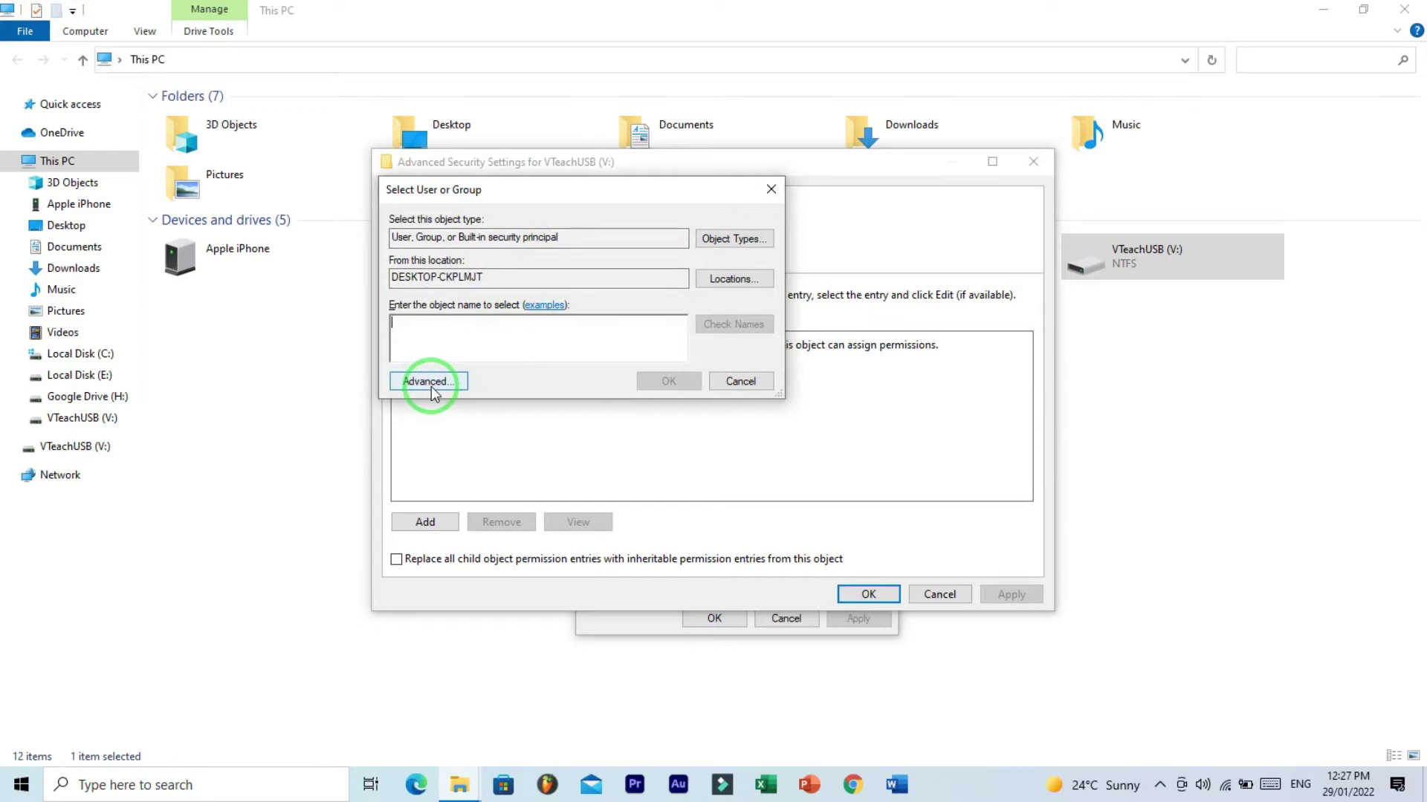
{"action": "left_click", "coordinate": [431, 387]}
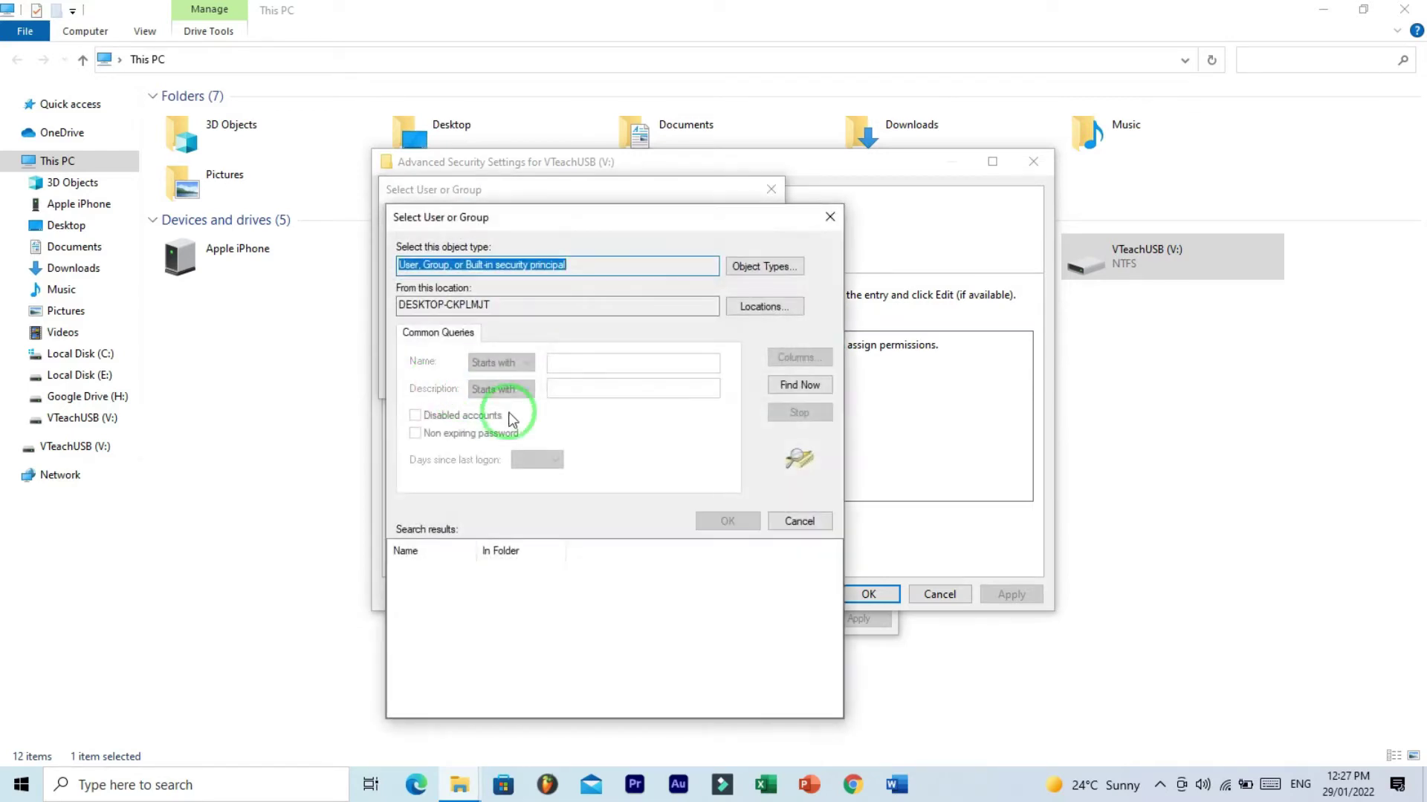
{"action": "left_click", "coordinate": [802, 388]}
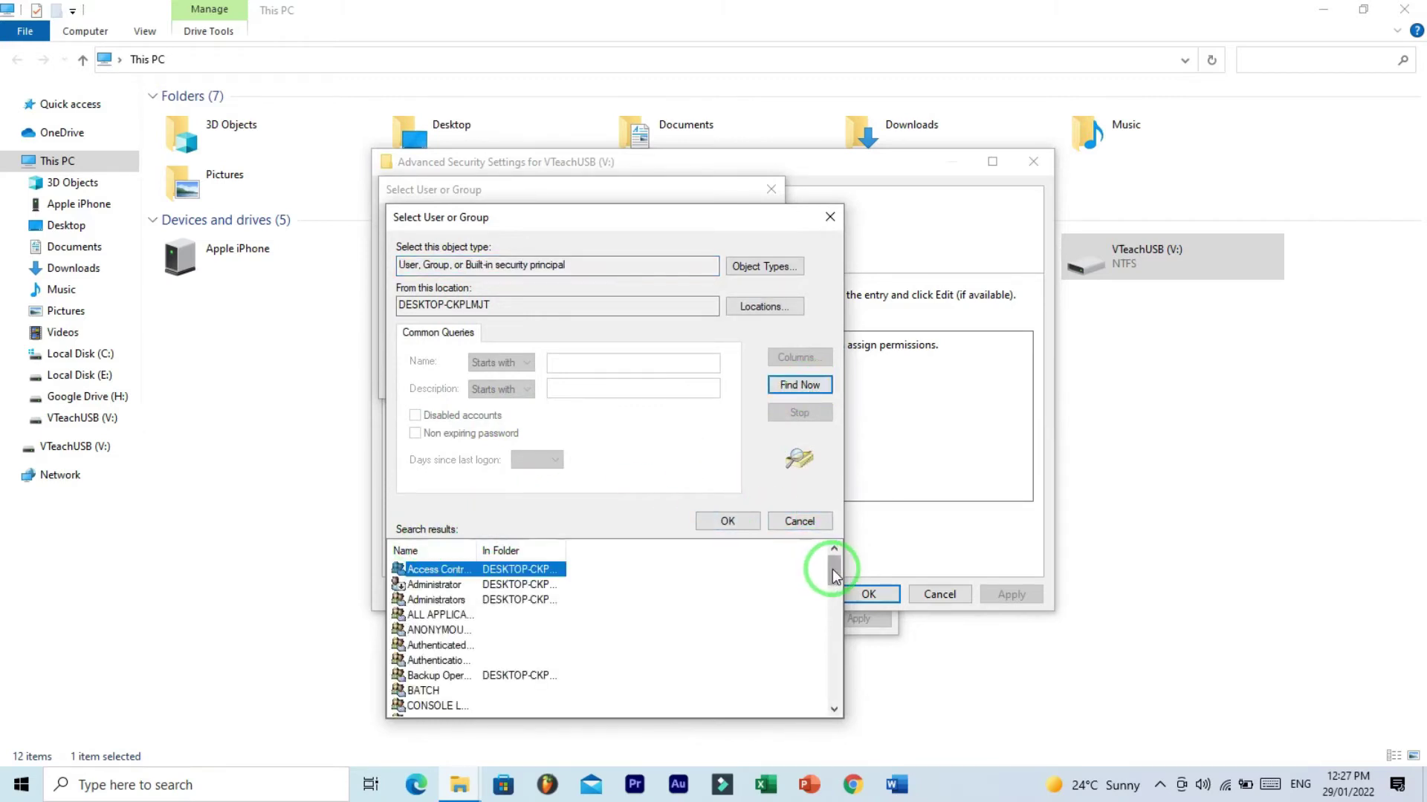
{"action": "left_click_drag", "start_coordinate": [835, 568], "coordinate": [836, 618]}
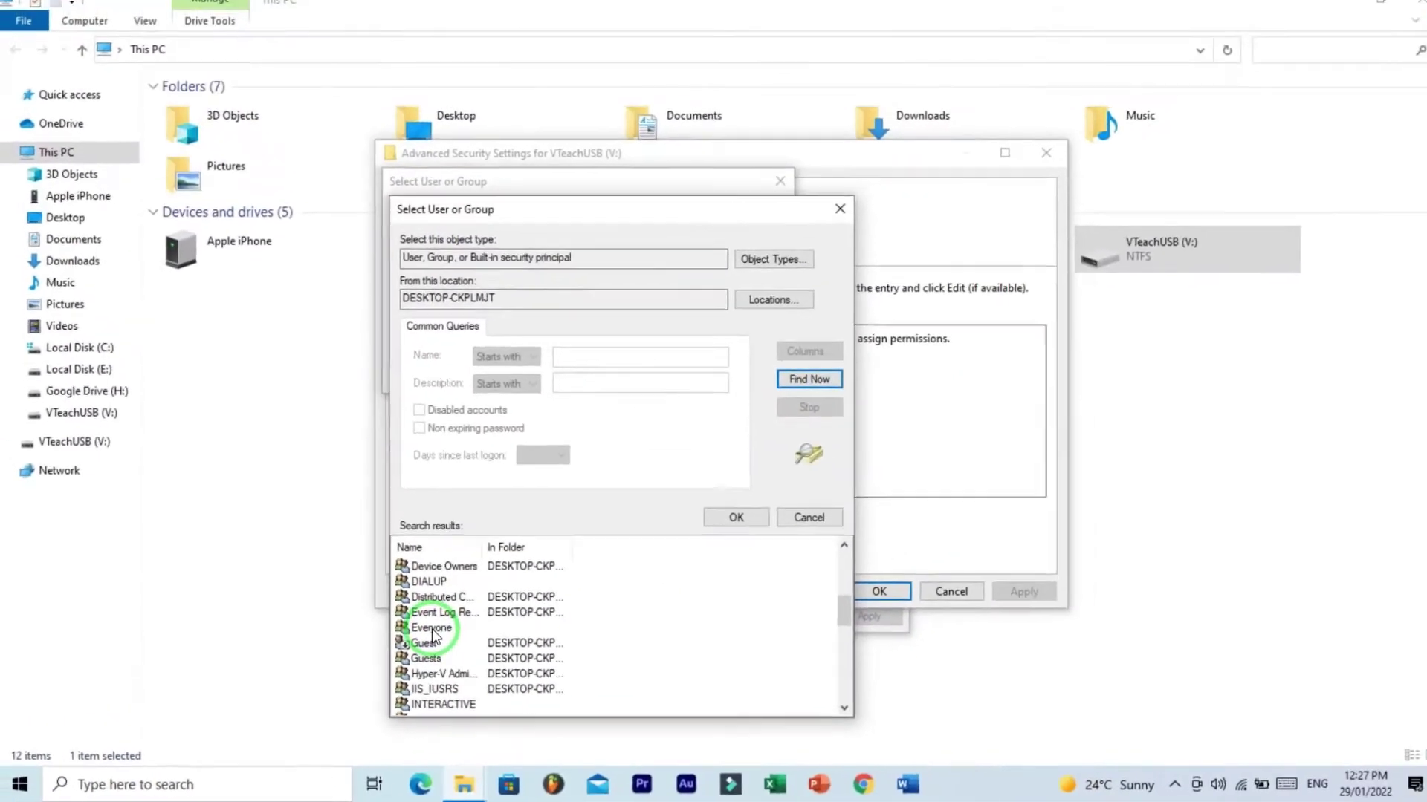
{"action": "left_click", "coordinate": [714, 461]}
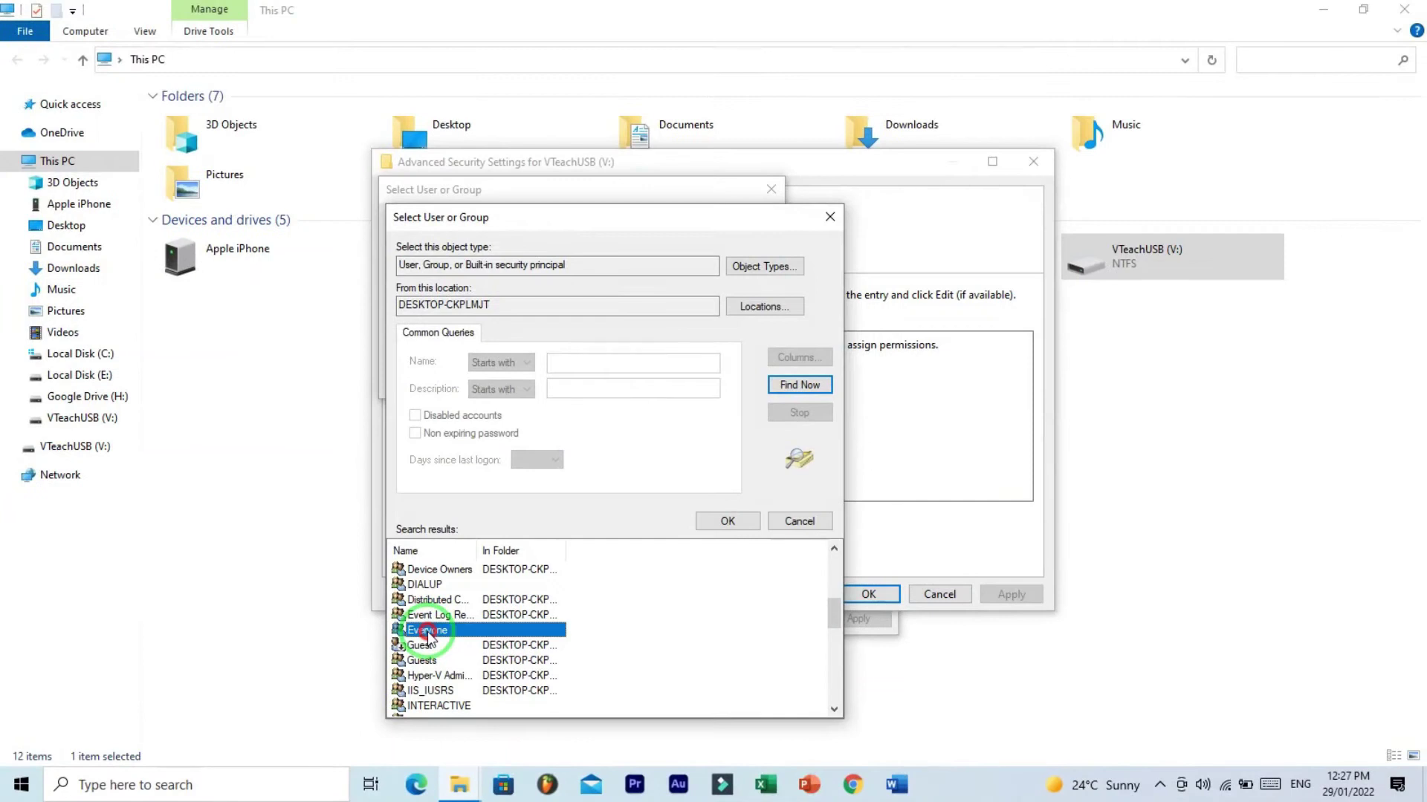
{"action": "left_click", "coordinate": [718, 526]}
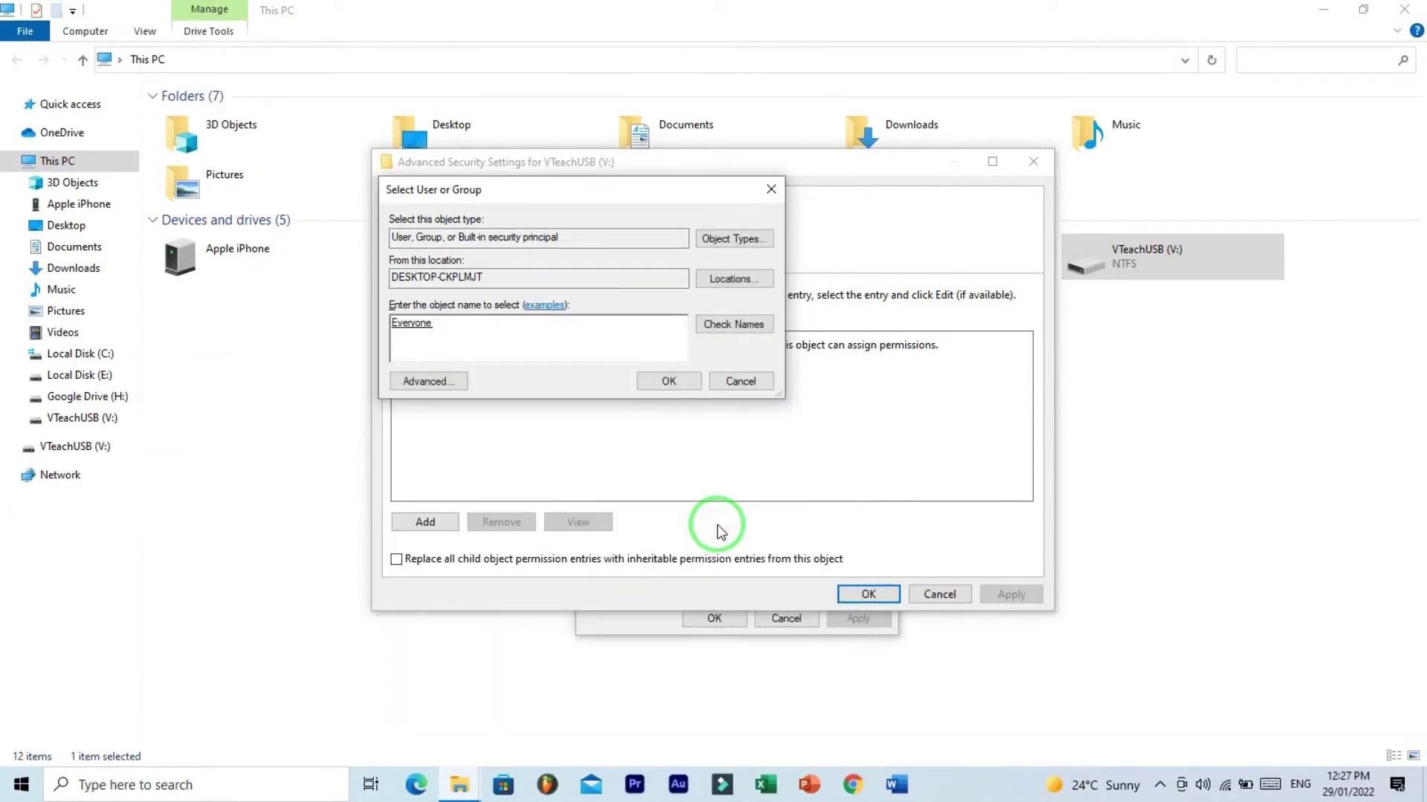
{"action": "left_click", "coordinate": [675, 385]}
{"action": "left_click", "coordinate": [668, 382]}
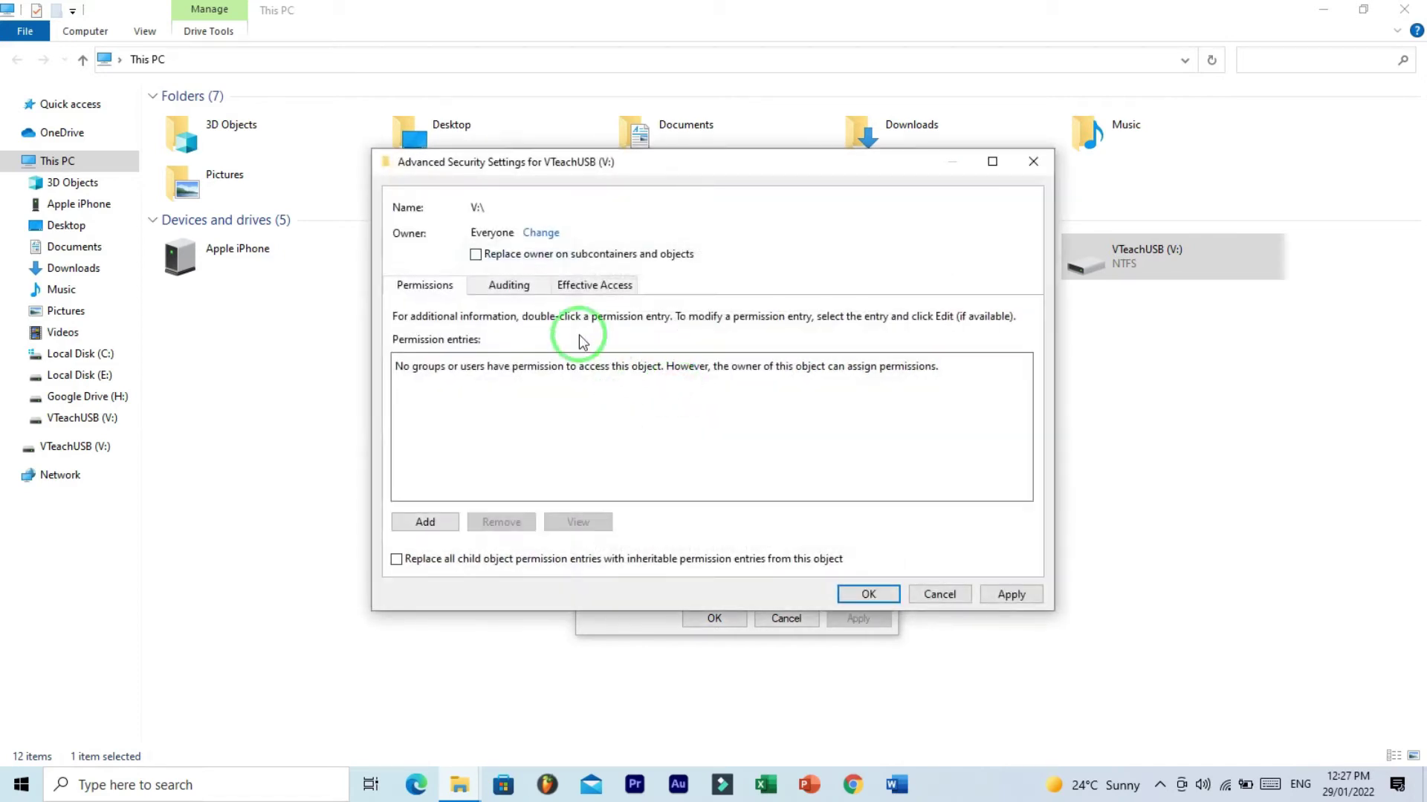
- Replace the owner on subcontainers and objects, apply, and accept the Full Control and ownership prompts
{"action": "left_click", "coordinate": [475, 255]}
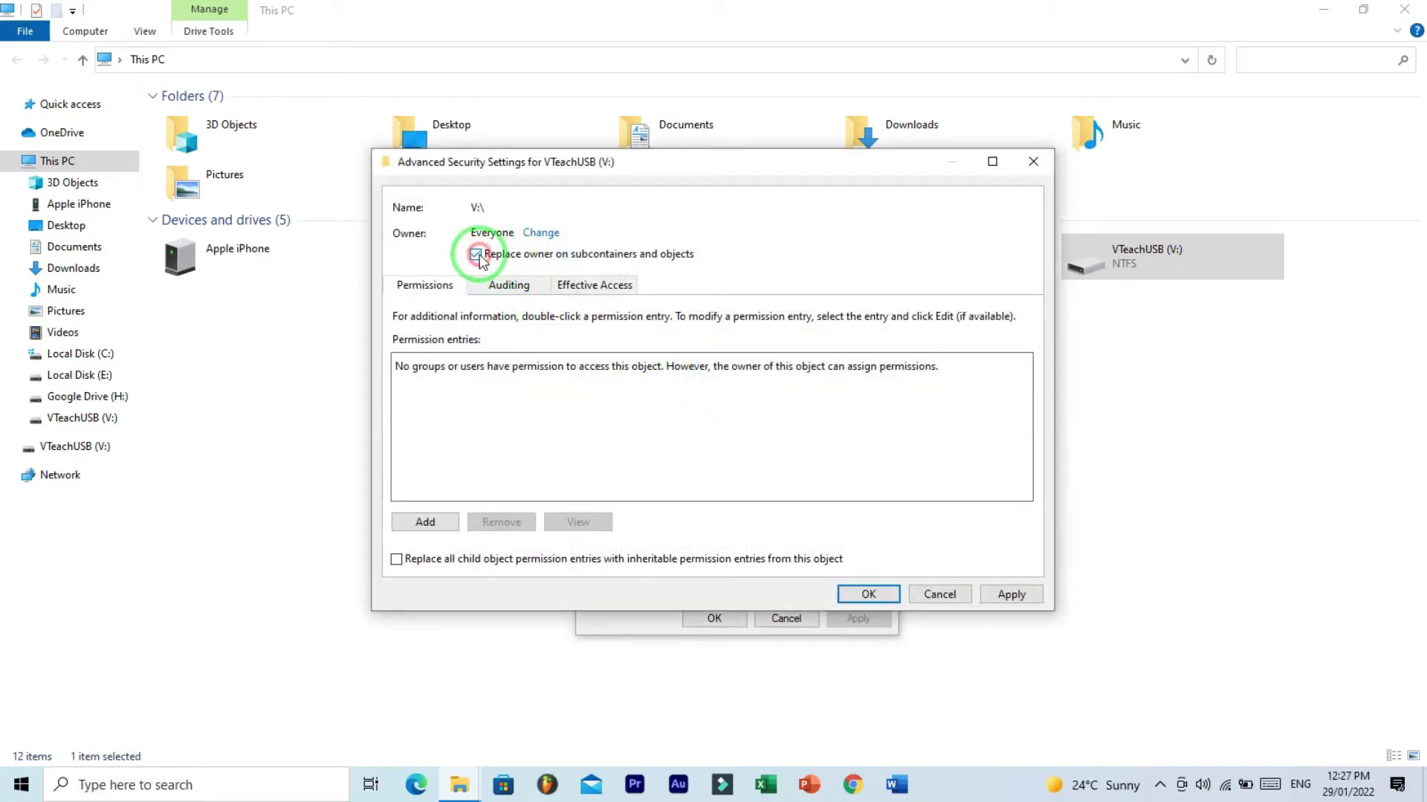
{"action": "left_click", "coordinate": [1003, 602]}
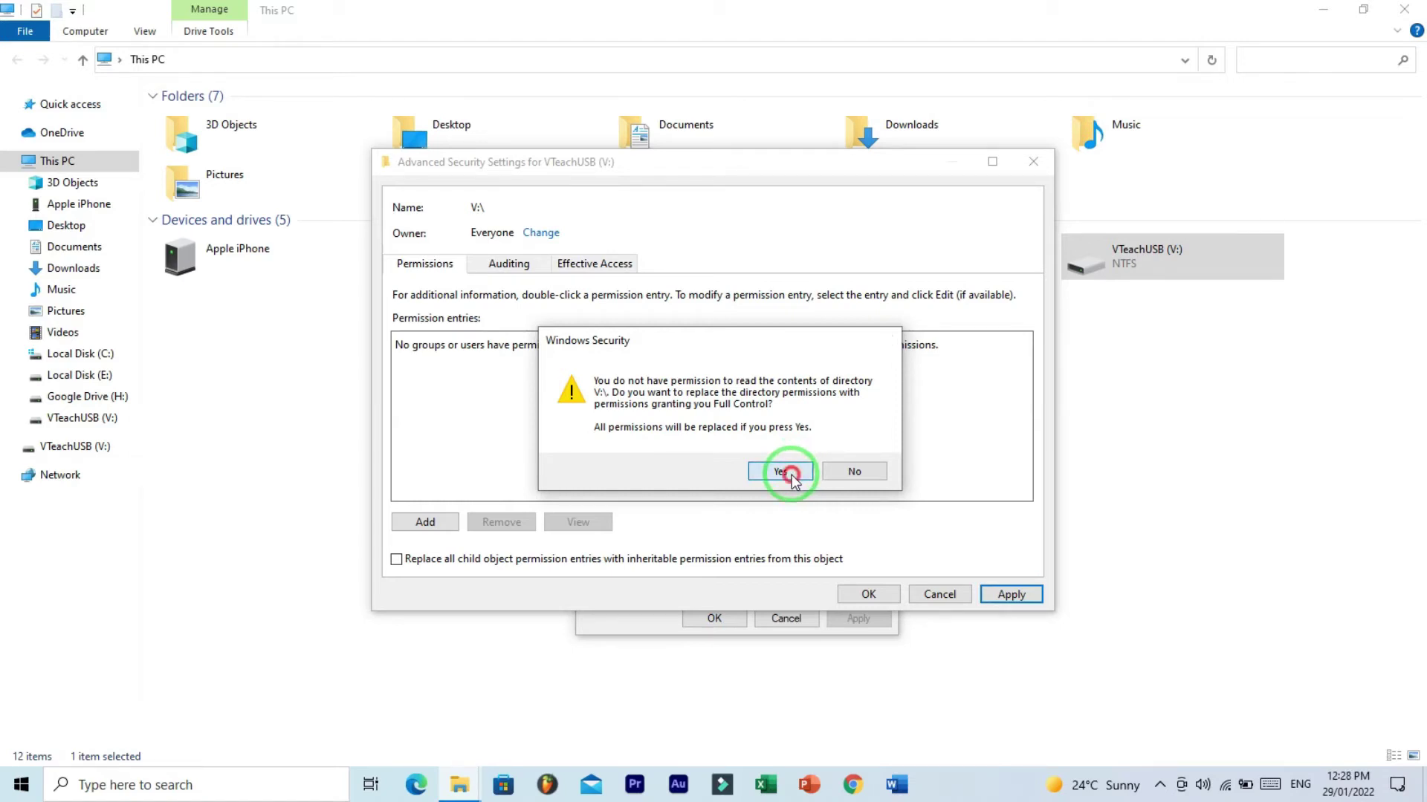
{"action": "left_click", "coordinate": [855, 461]}
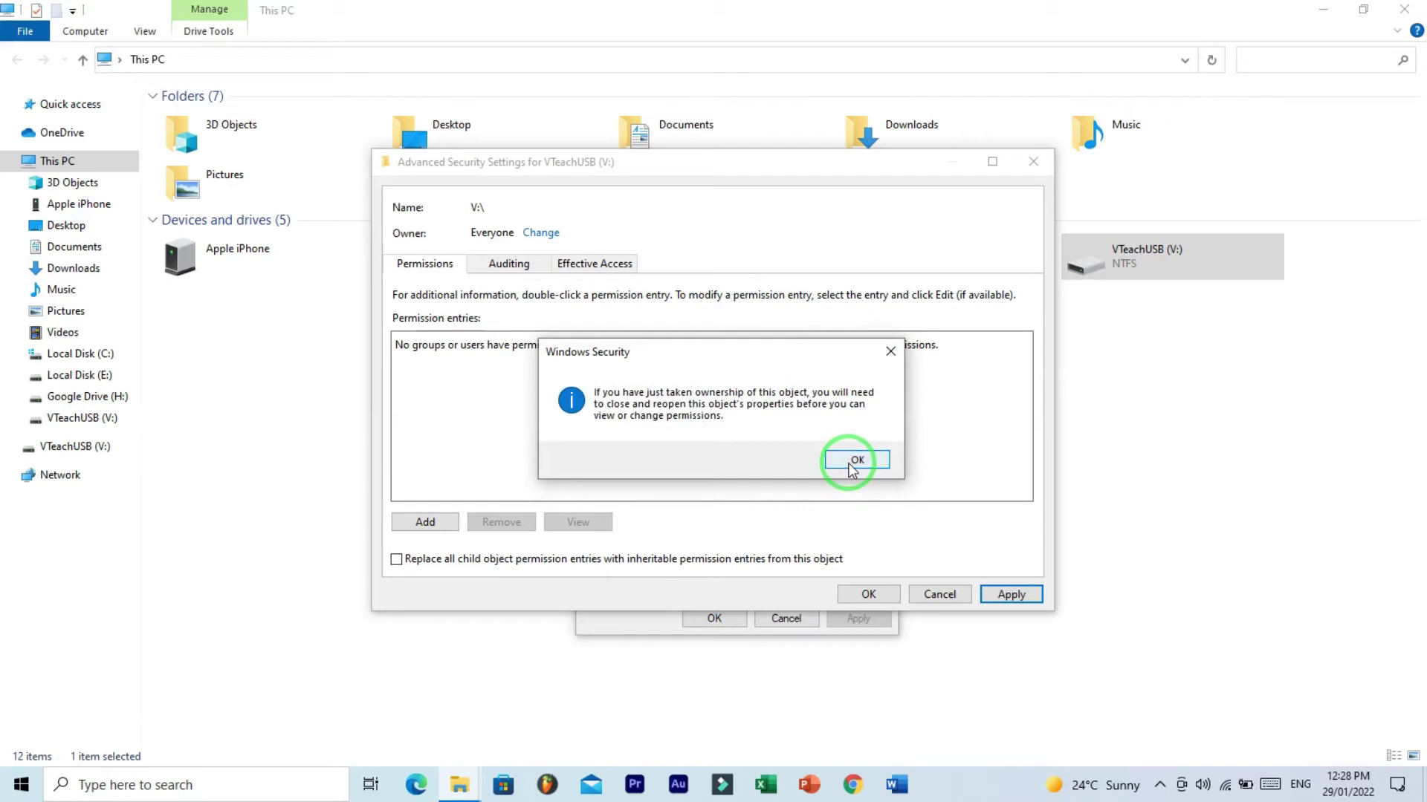
{"action": "left_click", "coordinate": [854, 461]}
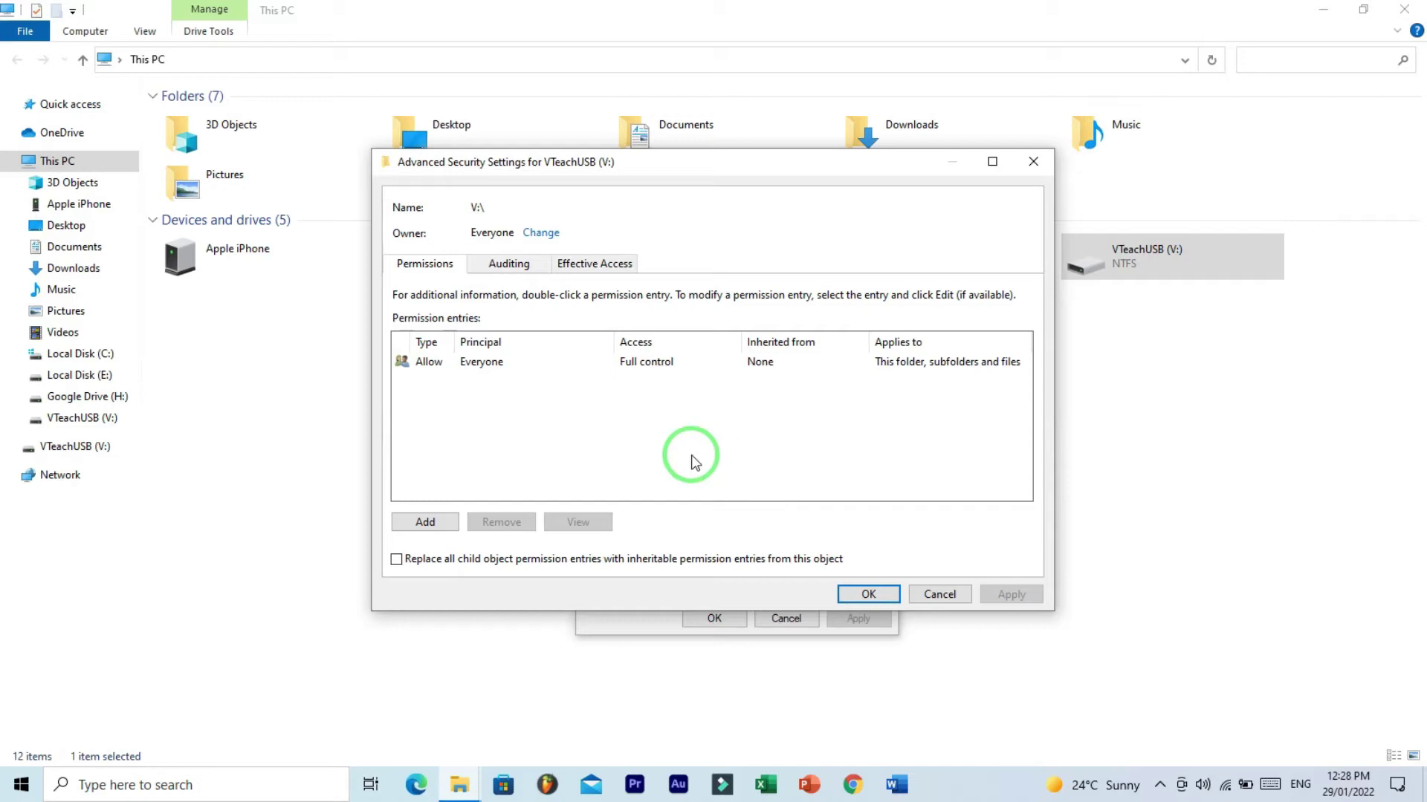
- Check the Everyone permission entry stays Allow, applying to this folder, subfolders and files
{"action": "left_click", "coordinate": [528, 365]}
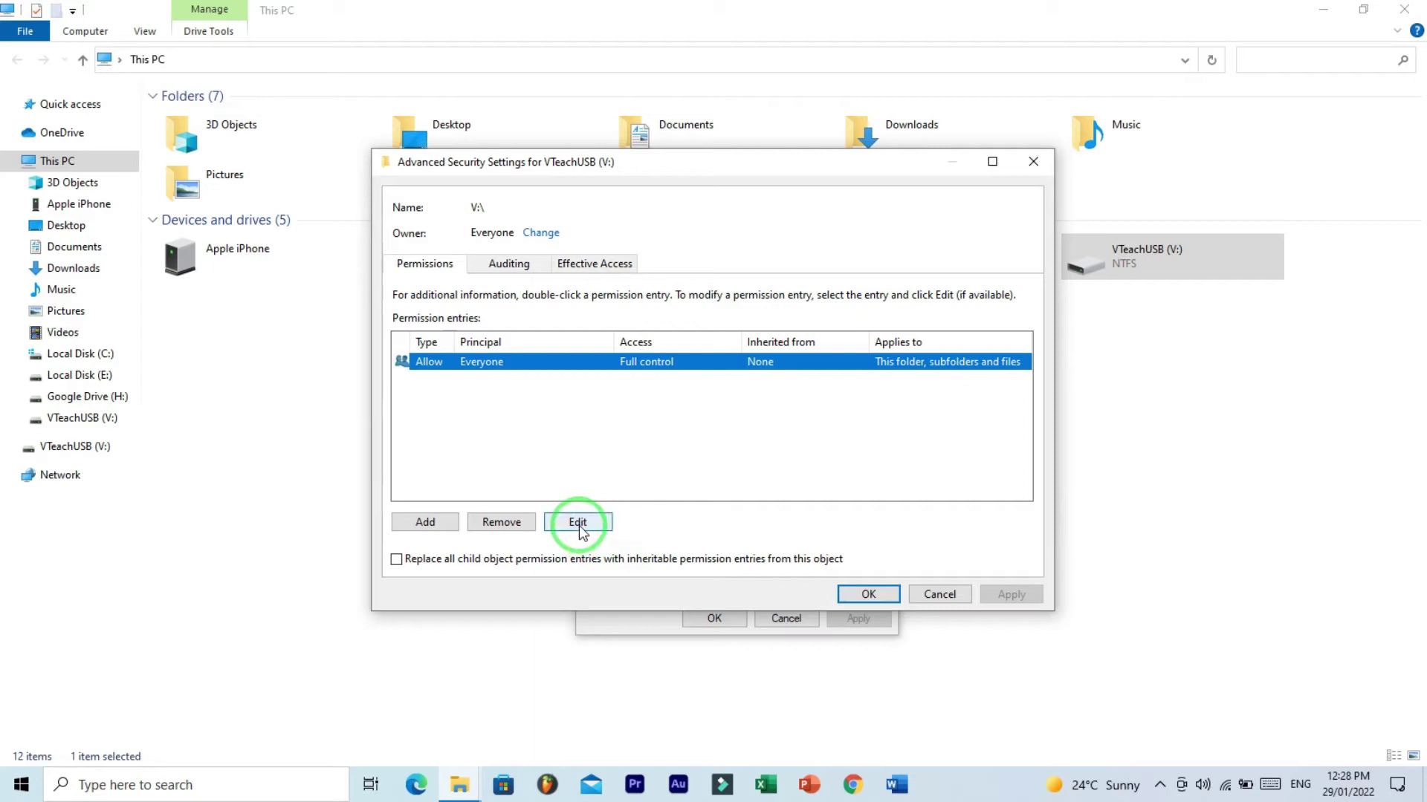
{"action": "left_click", "coordinate": [578, 523]}
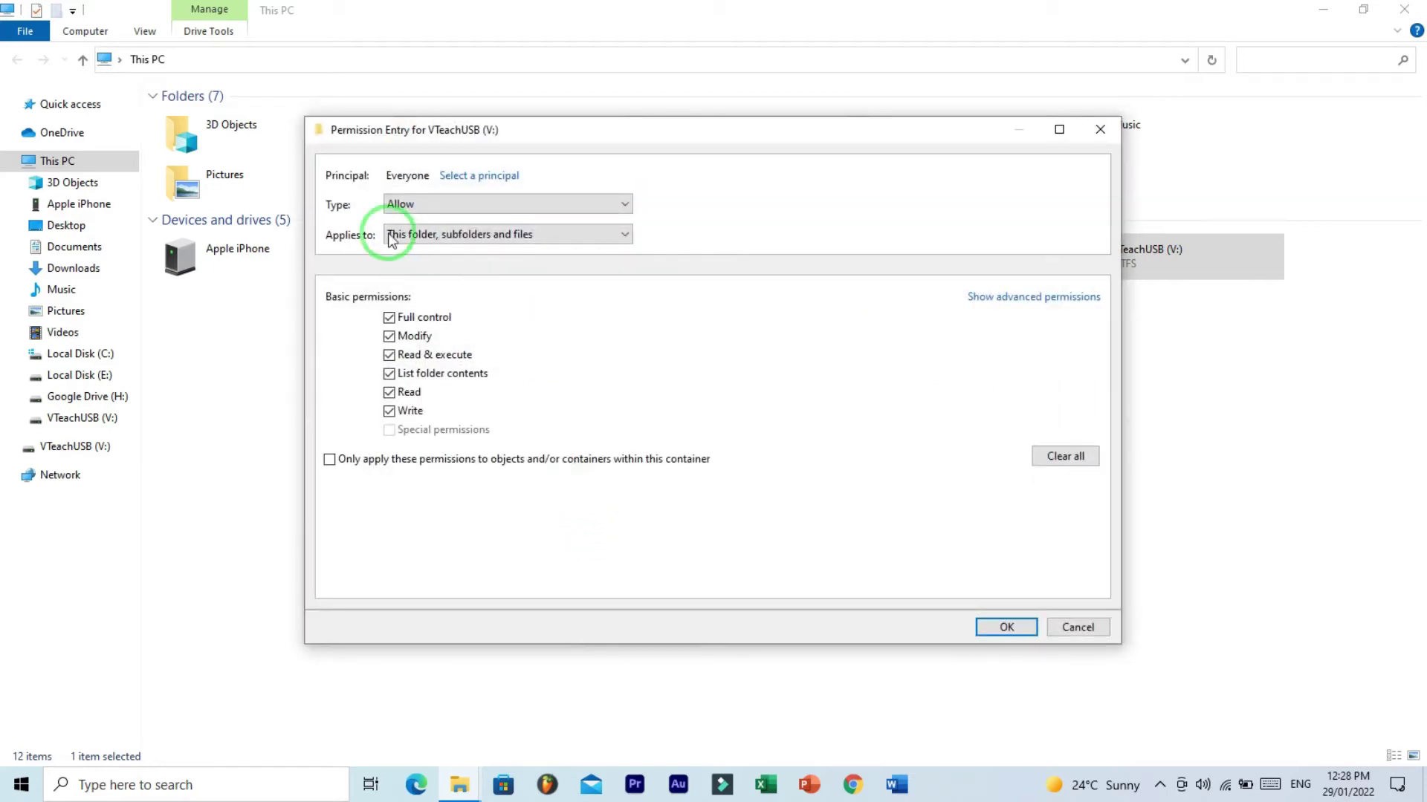
{"action": "left_click", "coordinate": [413, 206]}
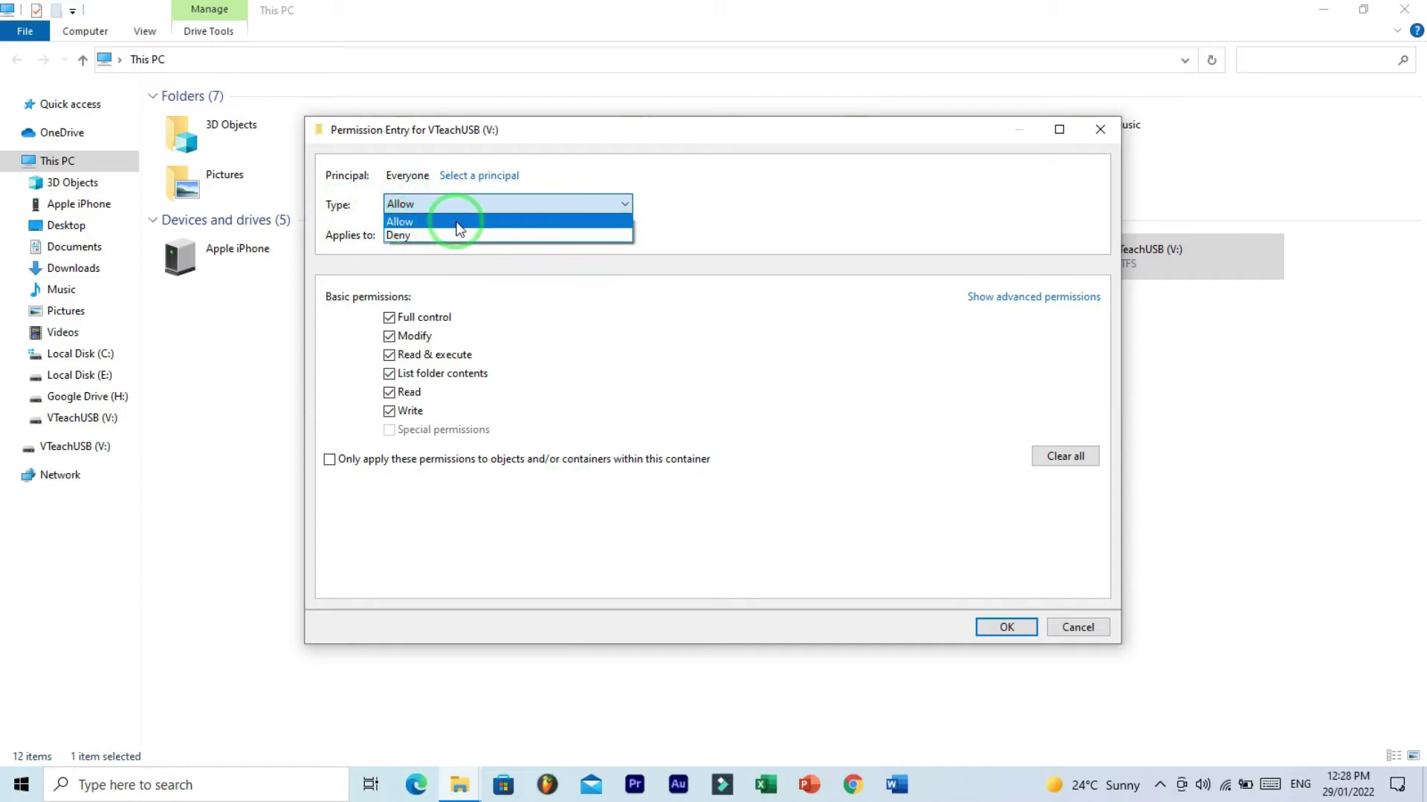
{"action": "left_click", "coordinate": [459, 227]}
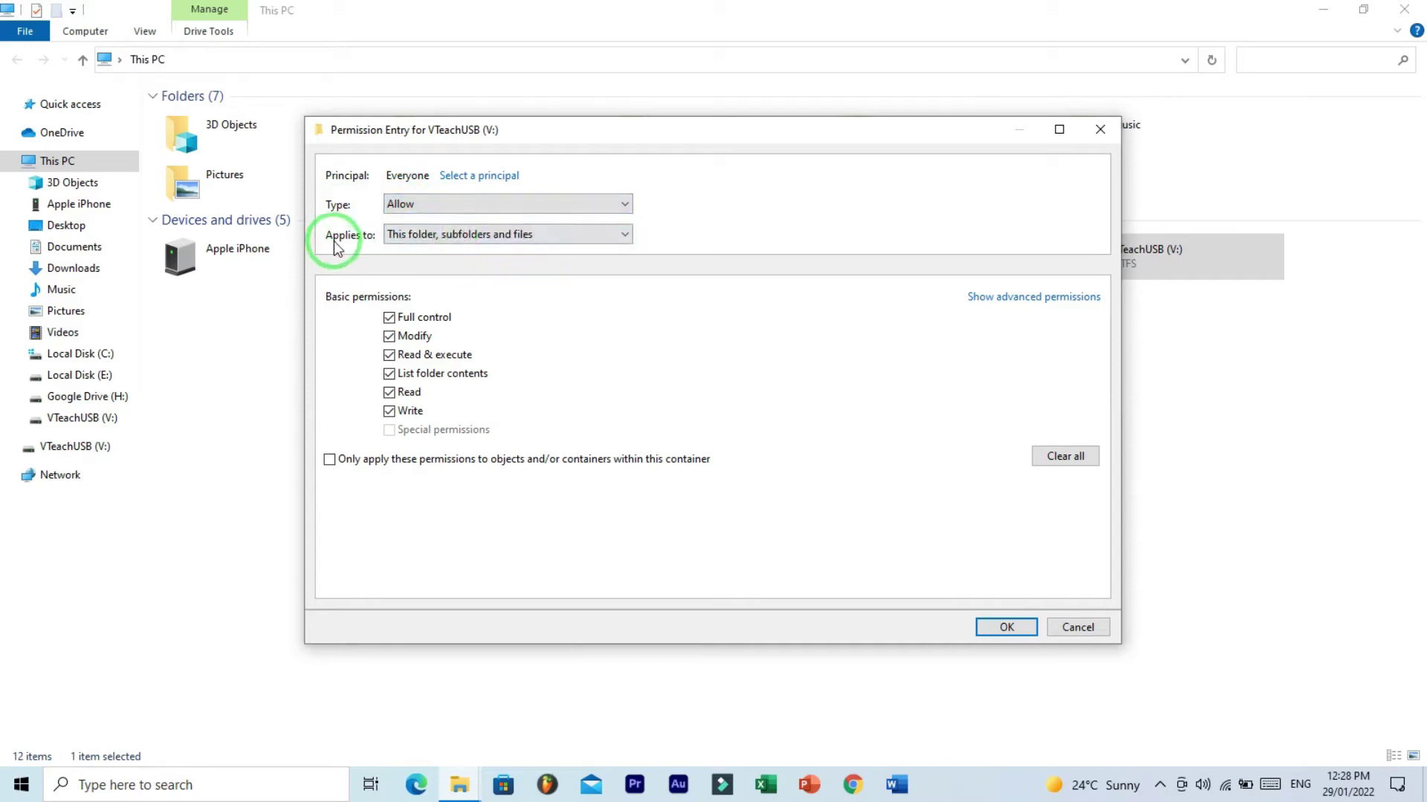
{"action": "left_click", "coordinate": [440, 235]}
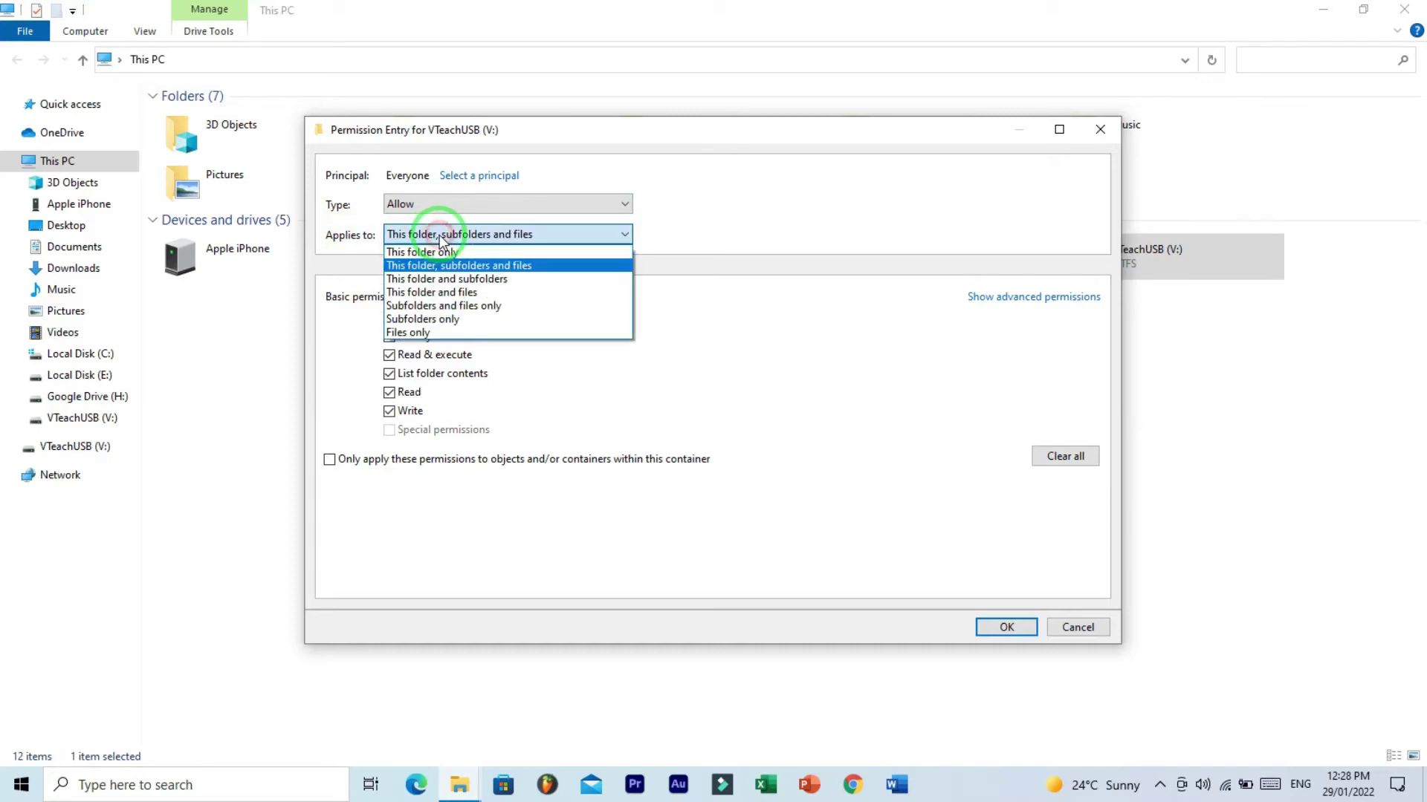
{"action": "left_click", "coordinate": [544, 265]}
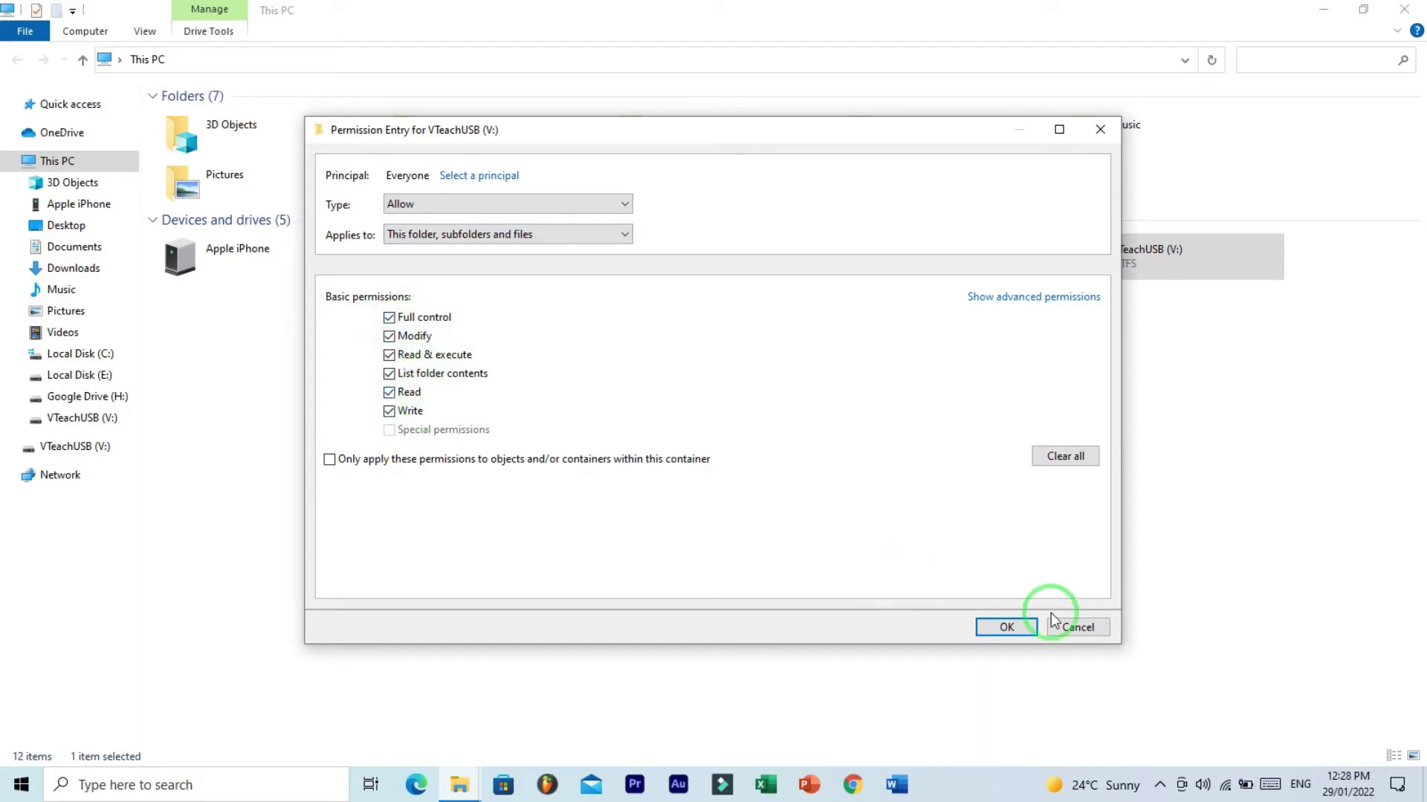
- Confirm the entry and close Advanced Security Settings and the VTeachUSB (V:) Properties
{"action": "left_click", "coordinate": [1007, 628]}
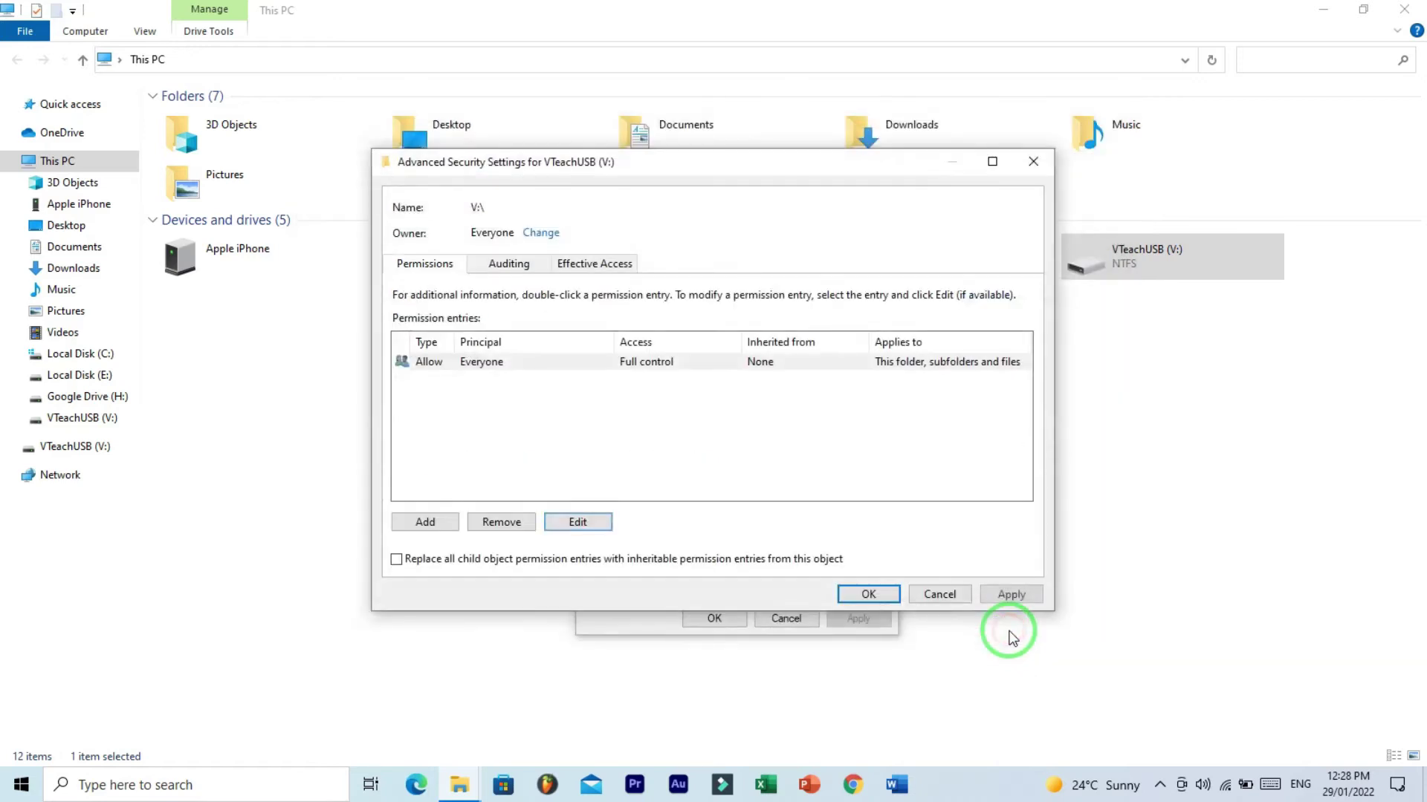
{"action": "left_click", "coordinate": [869, 594]}
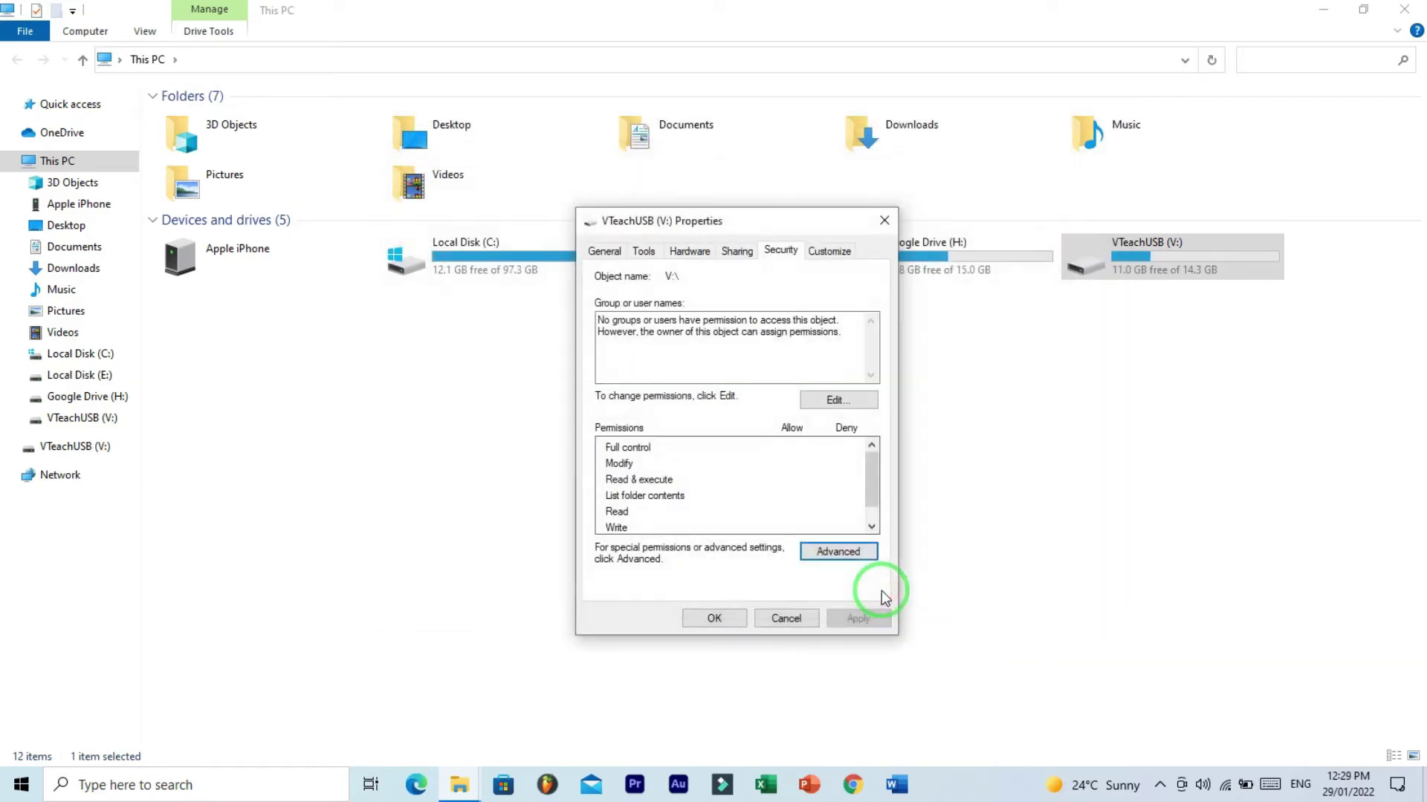
{"action": "left_click", "coordinate": [735, 618]}
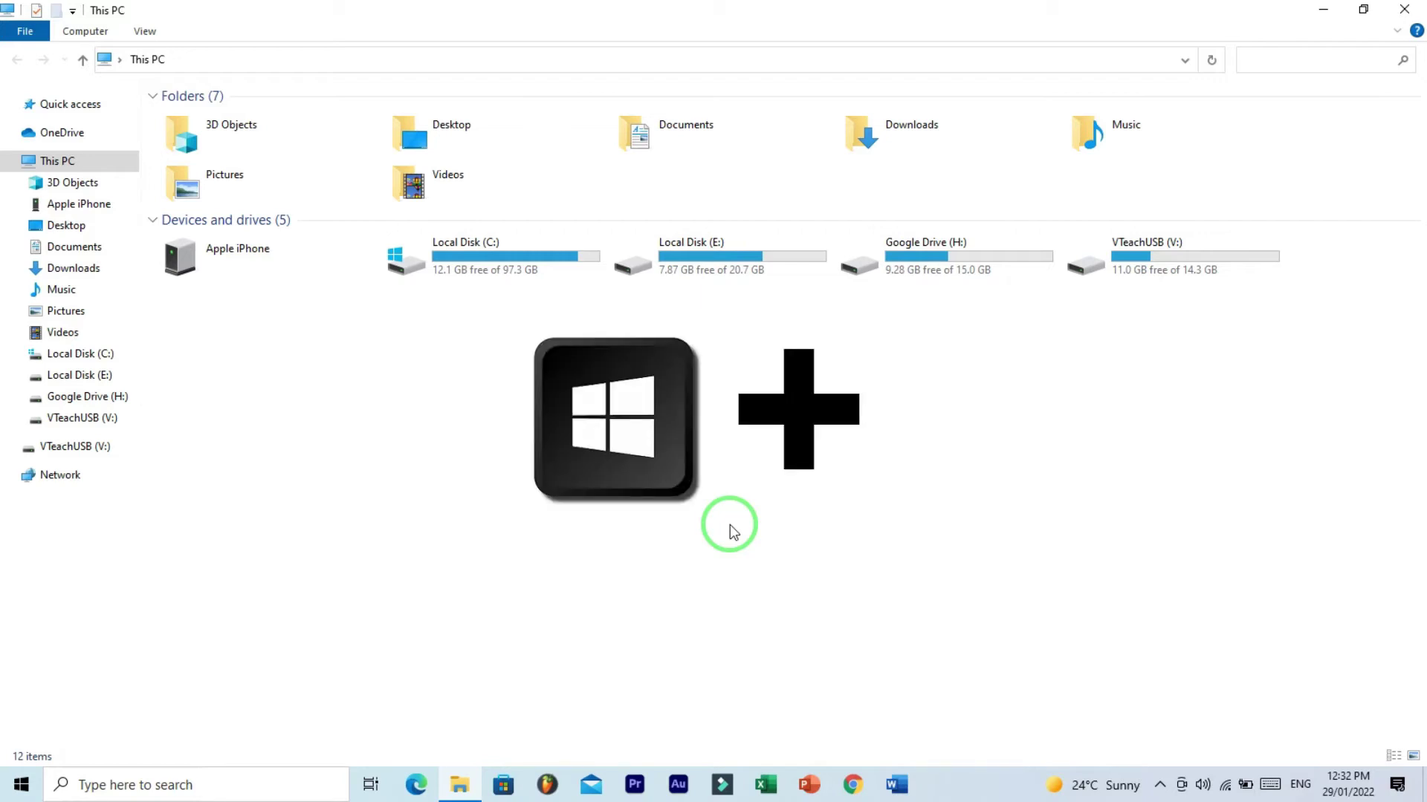
- Run diskmgmt.msc from the Run dialog and maximize the Disk Management window
{"action": "key", "text": "super+r"}
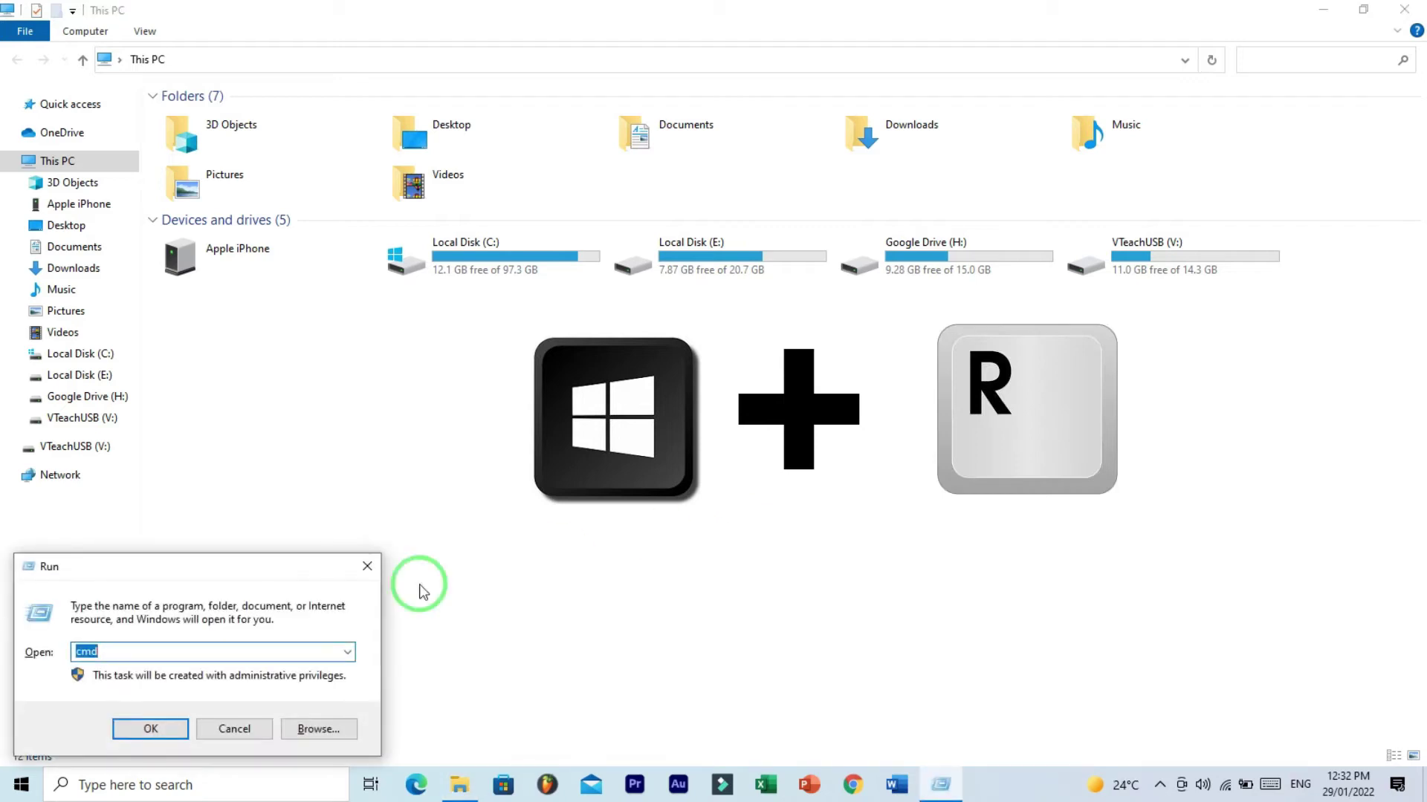
{"action": "left_click", "coordinate": [297, 654]}
{"action": "key", "text": "BackSpace"}
{"action": "key", "text": "BackSpace"}
{"action": "key", "text": "BackSpace"}
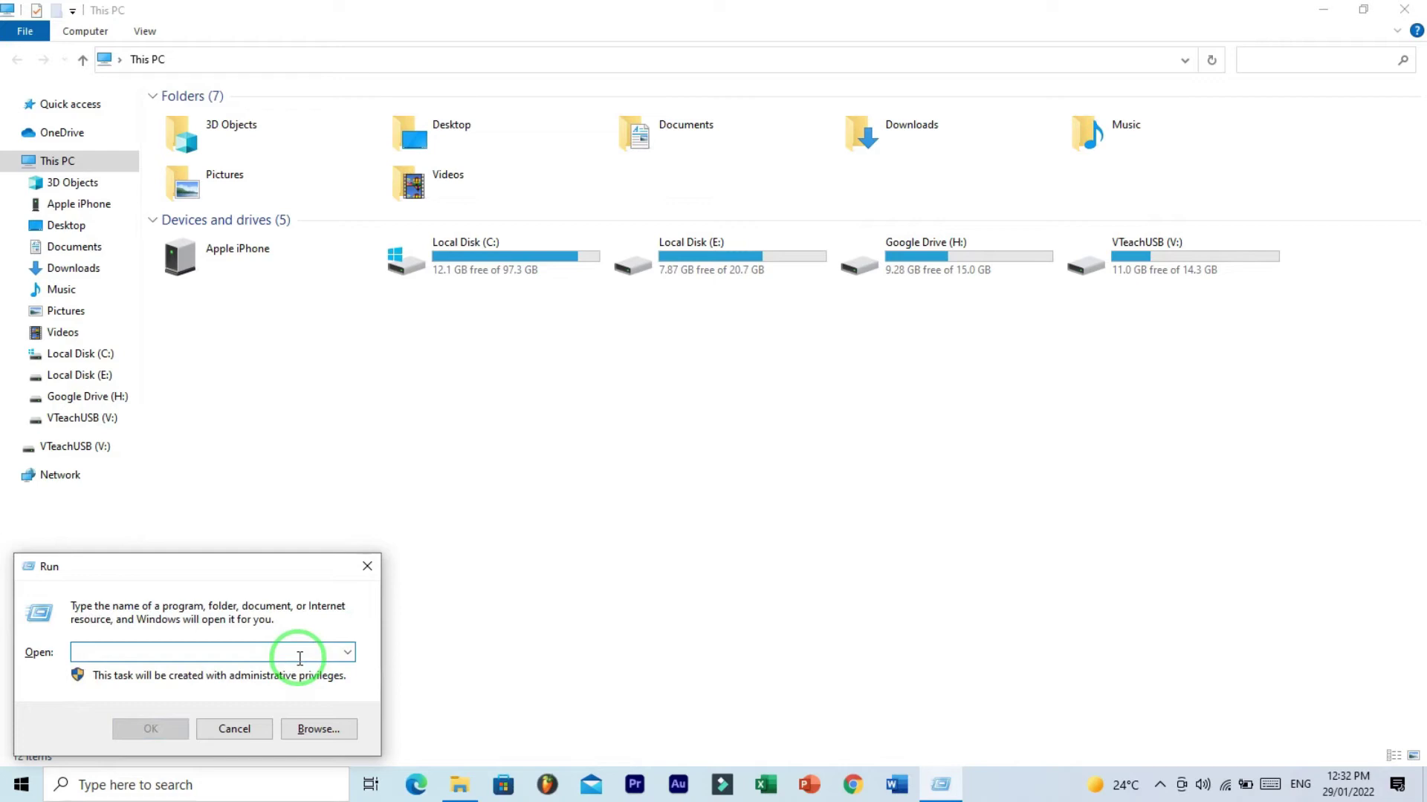
{"action": "type", "text": "disk"}
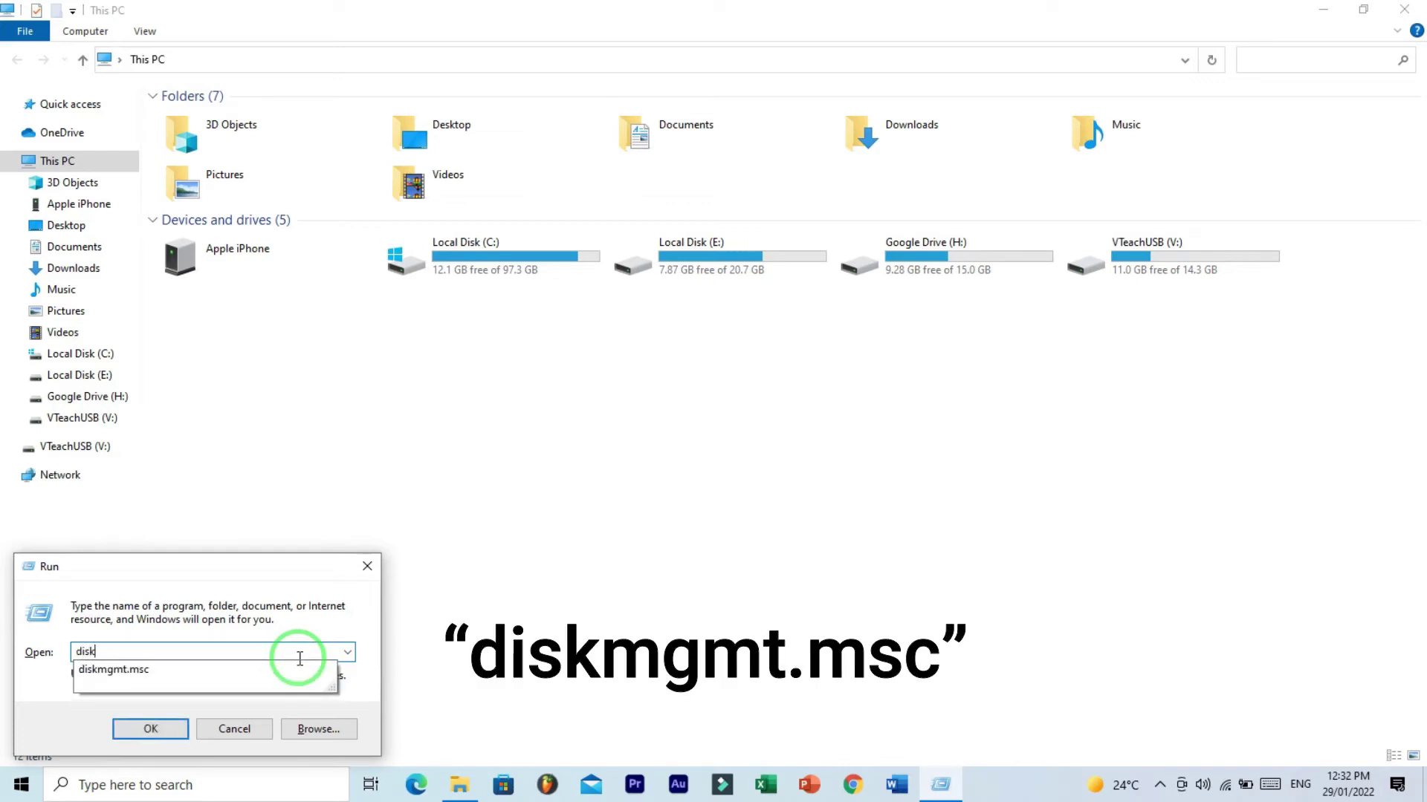
{"action": "type", "text": "m"}
{"action": "key", "text": "Down"}
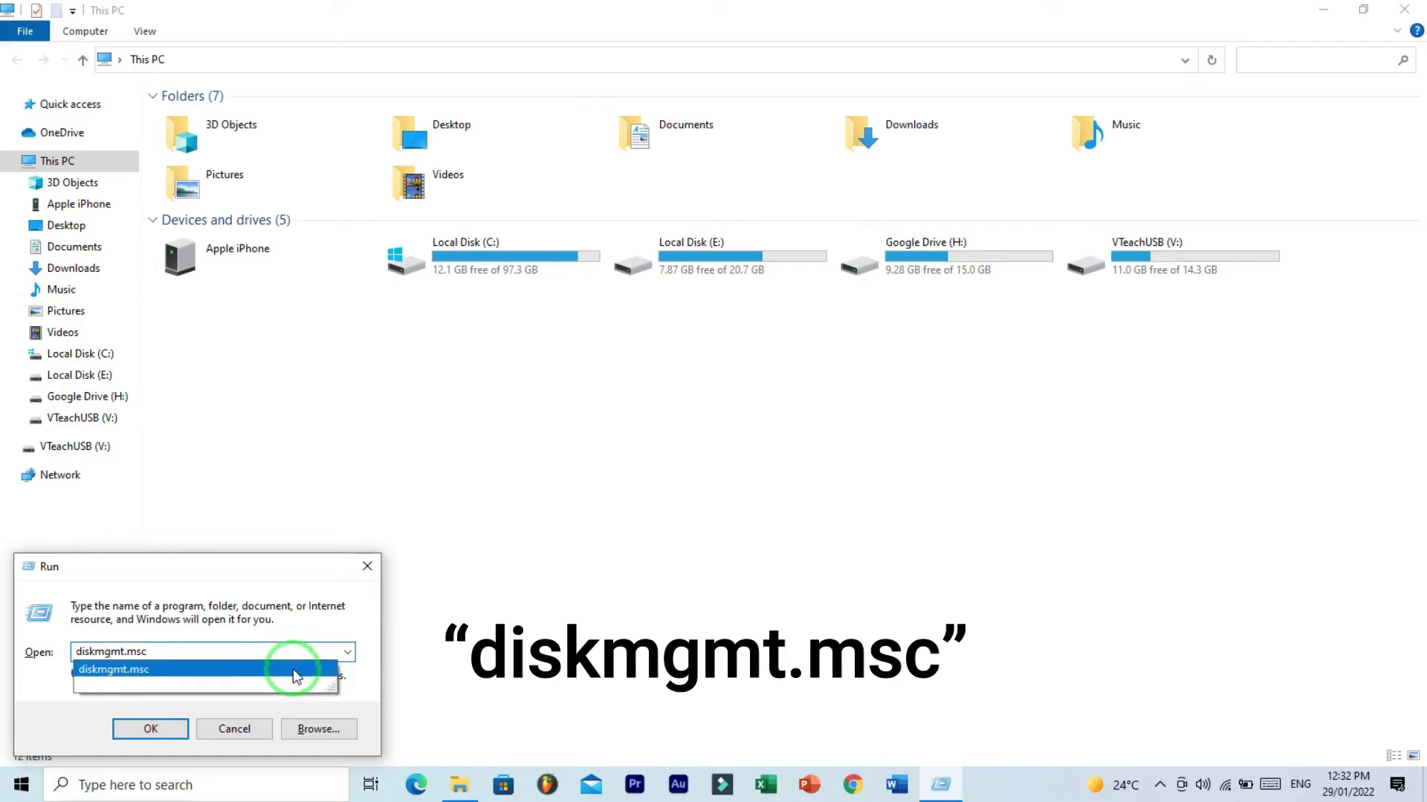
{"action": "left_click", "coordinate": [296, 673]}
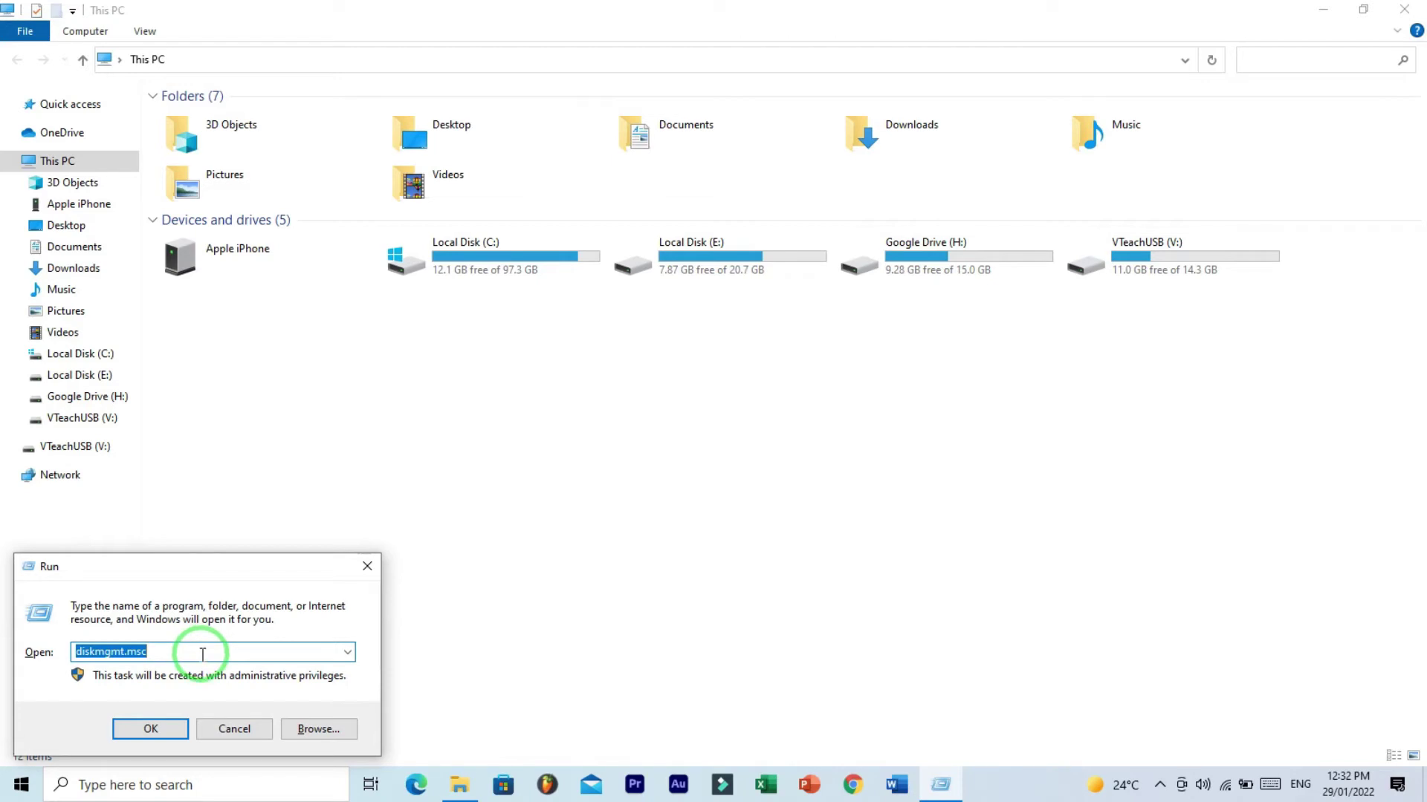
{"action": "left_click", "coordinate": [170, 732]}
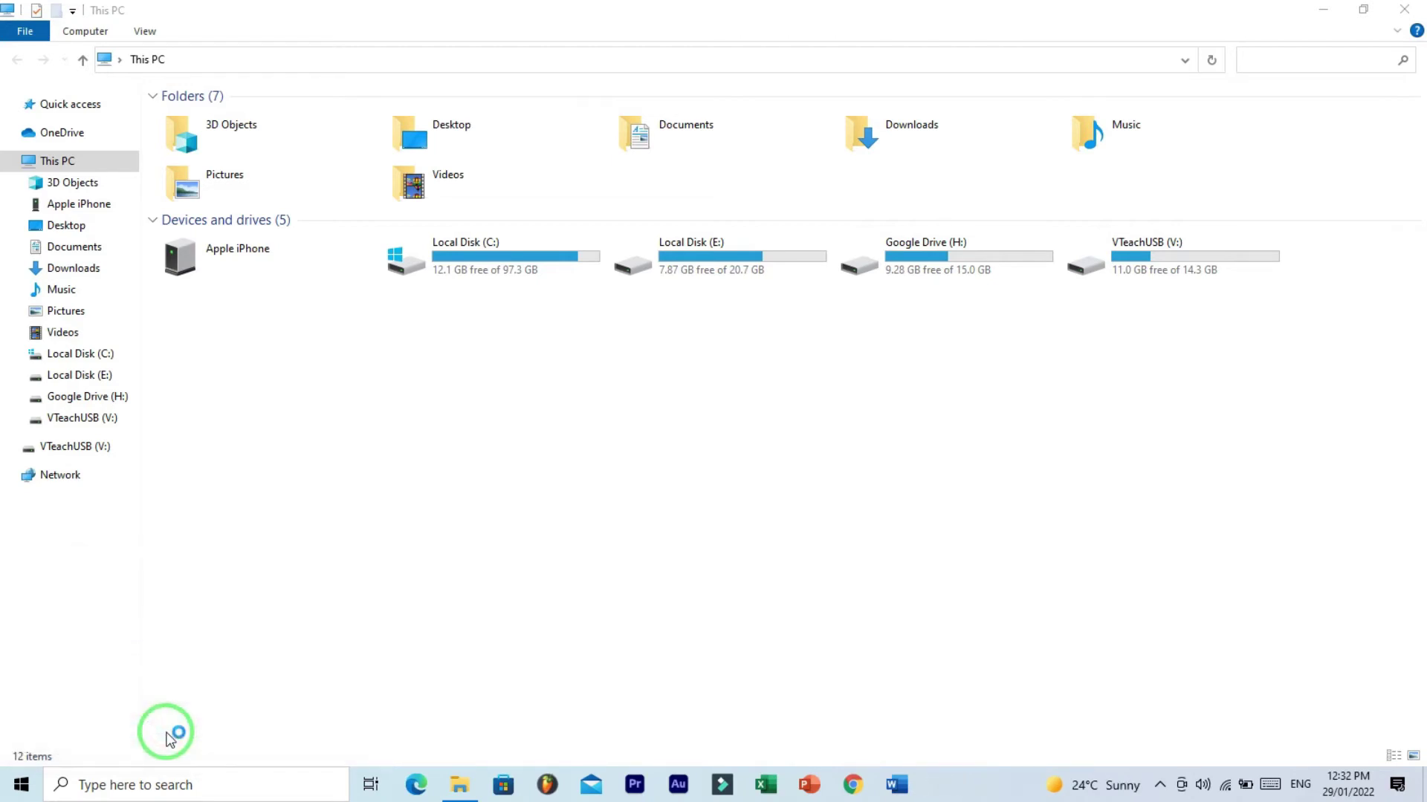
{"action": "left_click", "coordinate": [729, 99]}
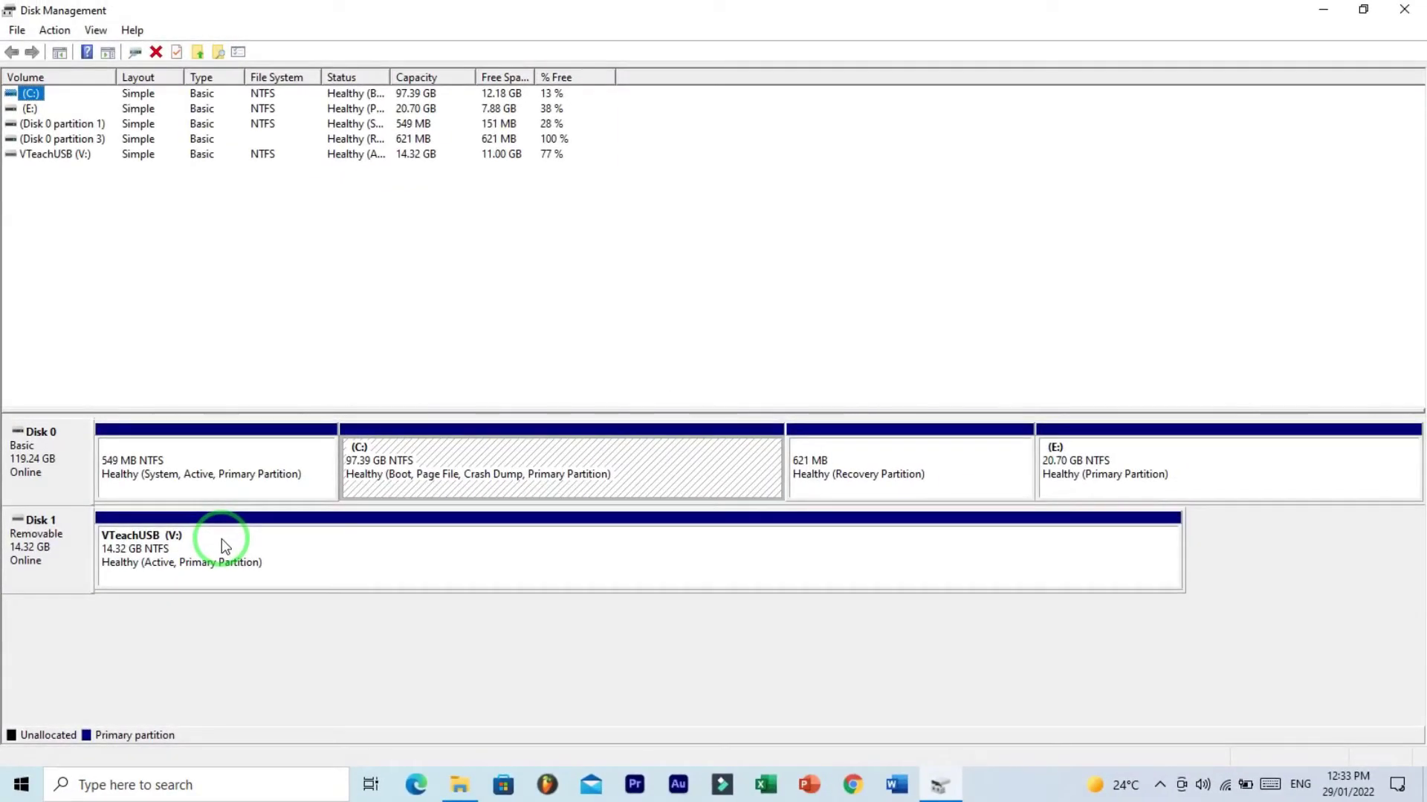
- Change the VTeachUSB partition's drive letter from V to F and accept the warning
{"action": "left_click", "coordinate": [221, 541]}
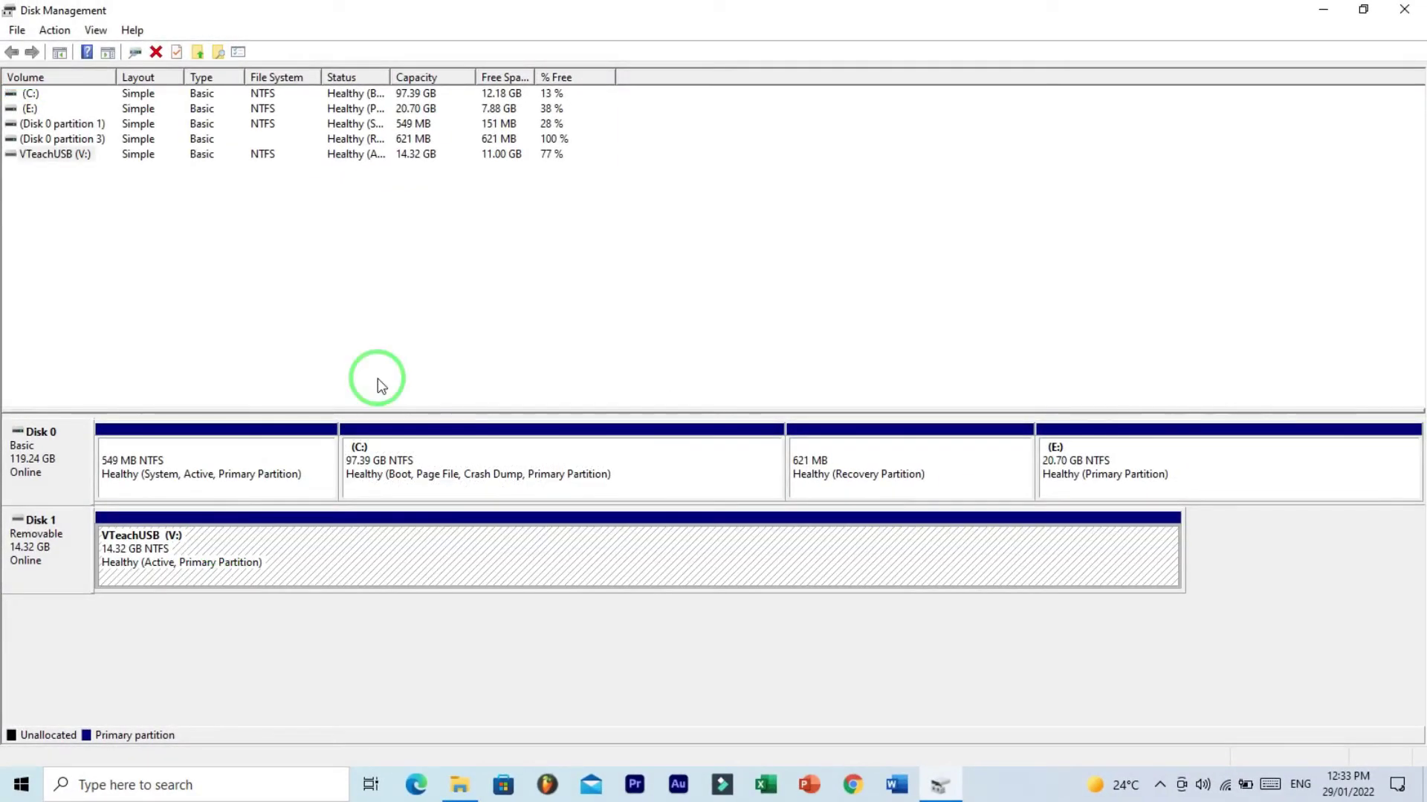
{"action": "right_click", "coordinate": [223, 542]}
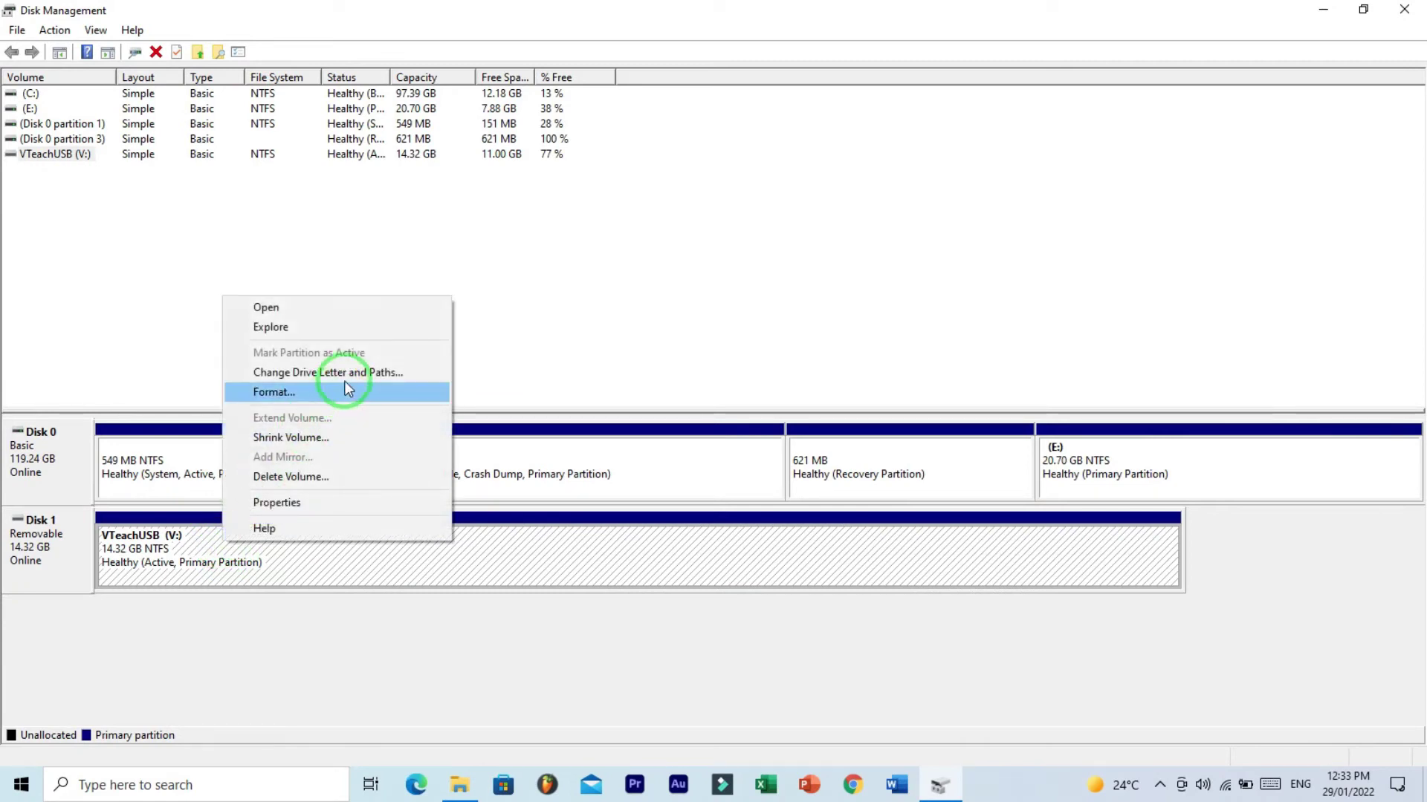
{"action": "left_click", "coordinate": [402, 384]}
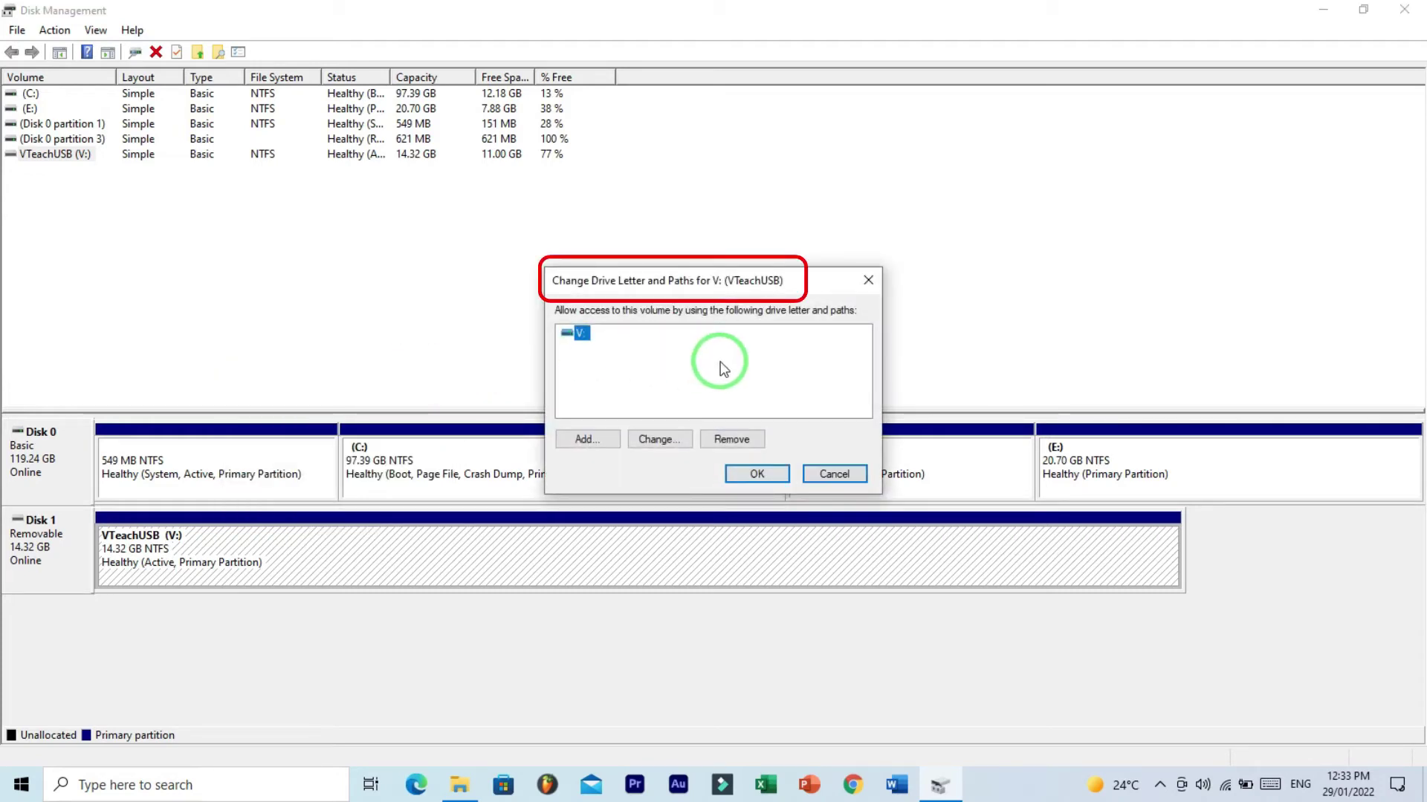
{"action": "left_click", "coordinate": [651, 446]}
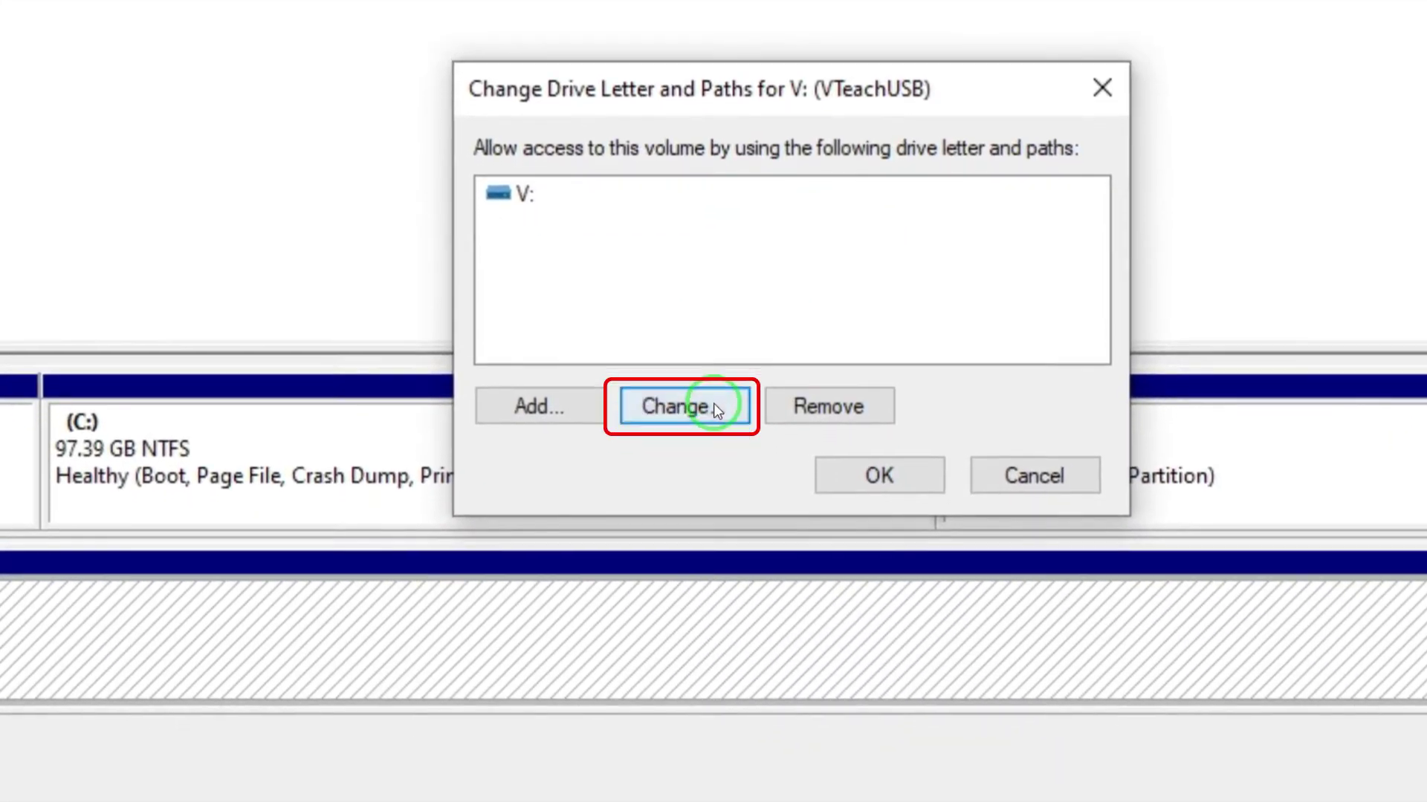
{"action": "left_click", "coordinate": [674, 440]}
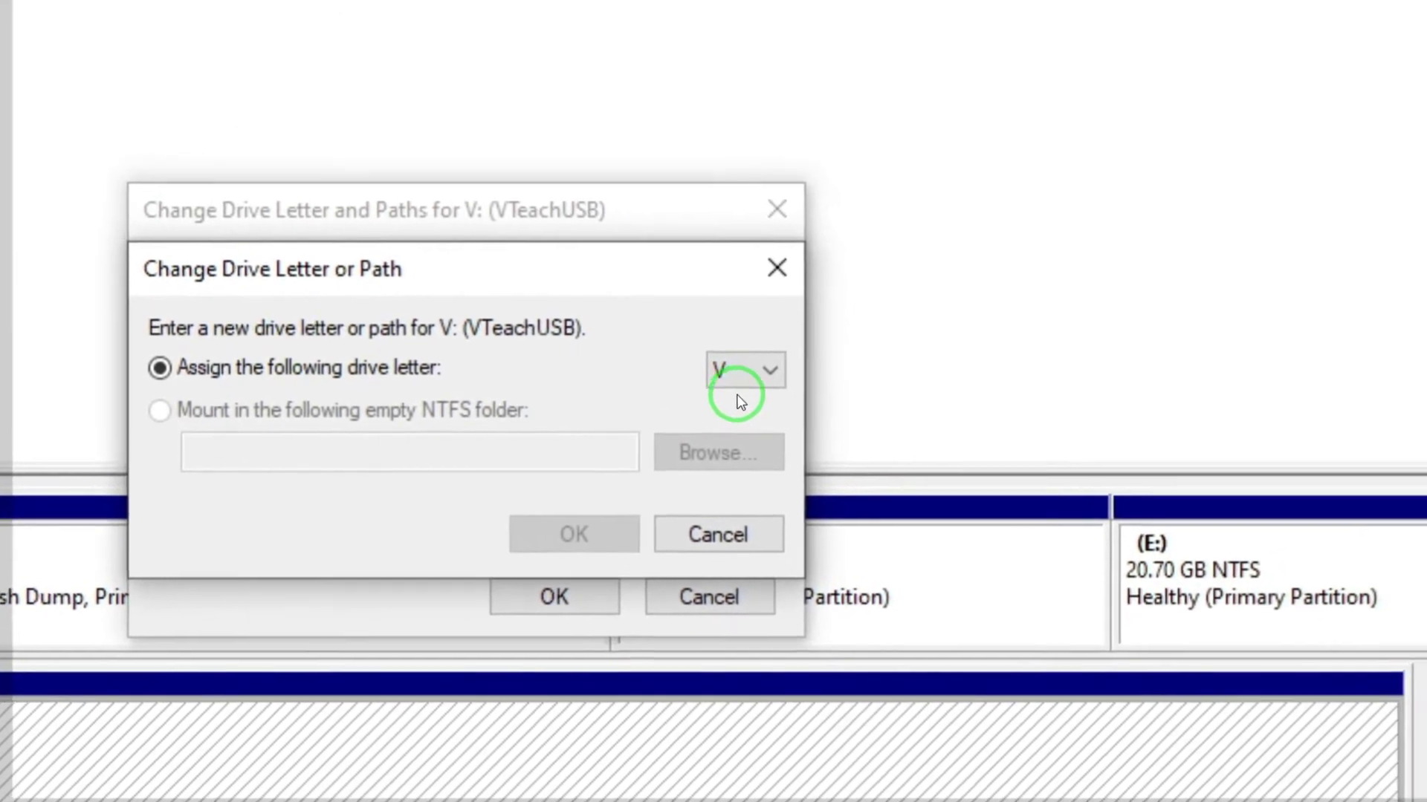
{"action": "left_click", "coordinate": [751, 380]}
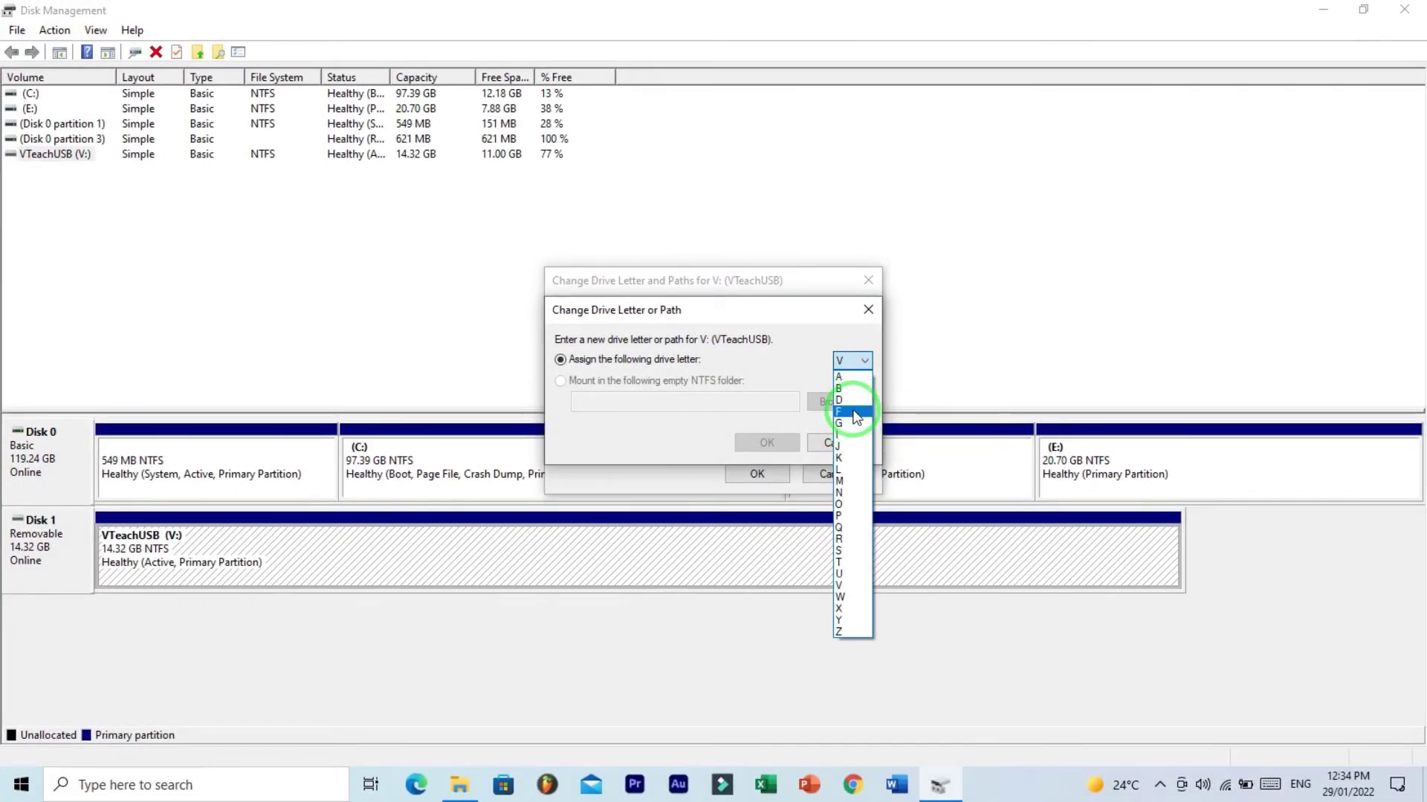
{"action": "left_click", "coordinate": [856, 417]}
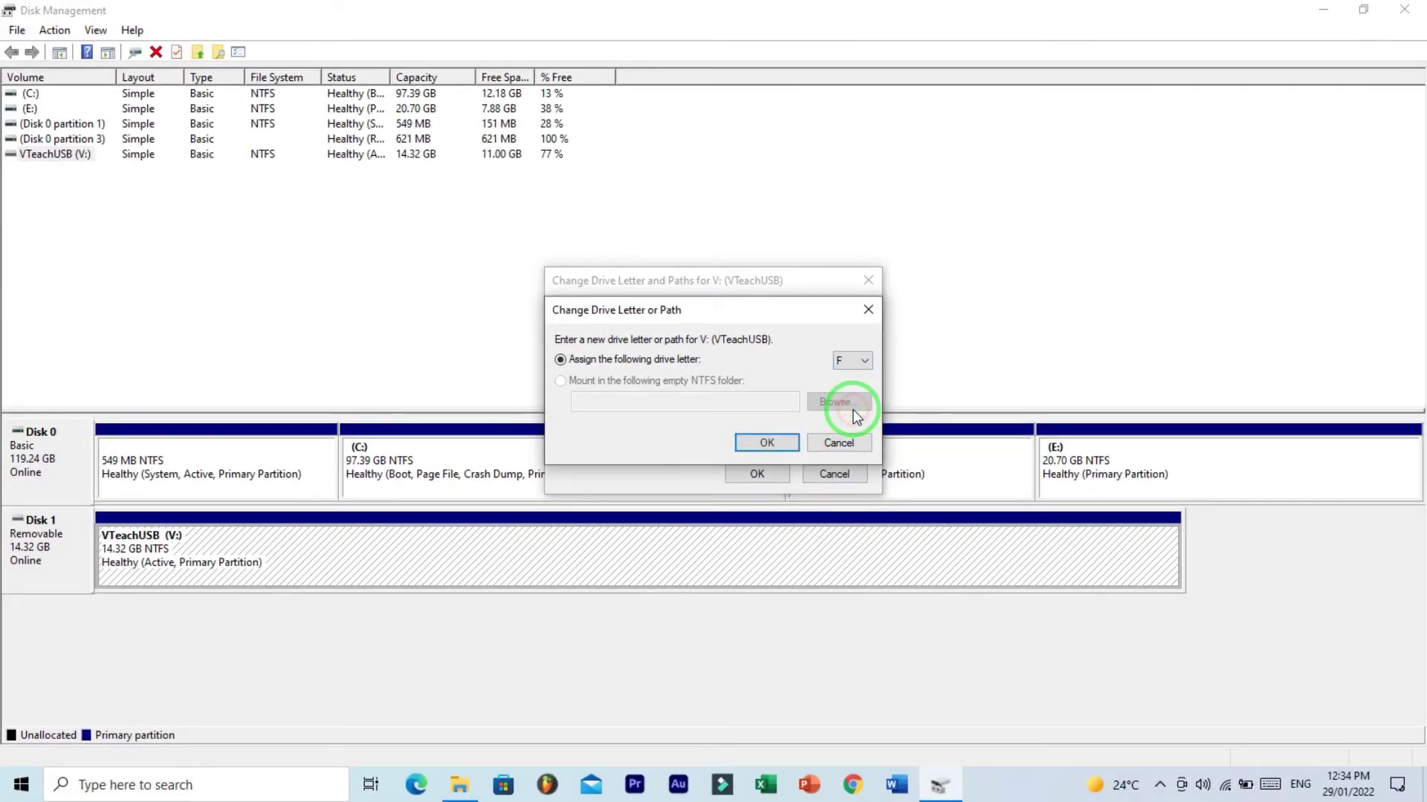
{"action": "left_click", "coordinate": [794, 445]}
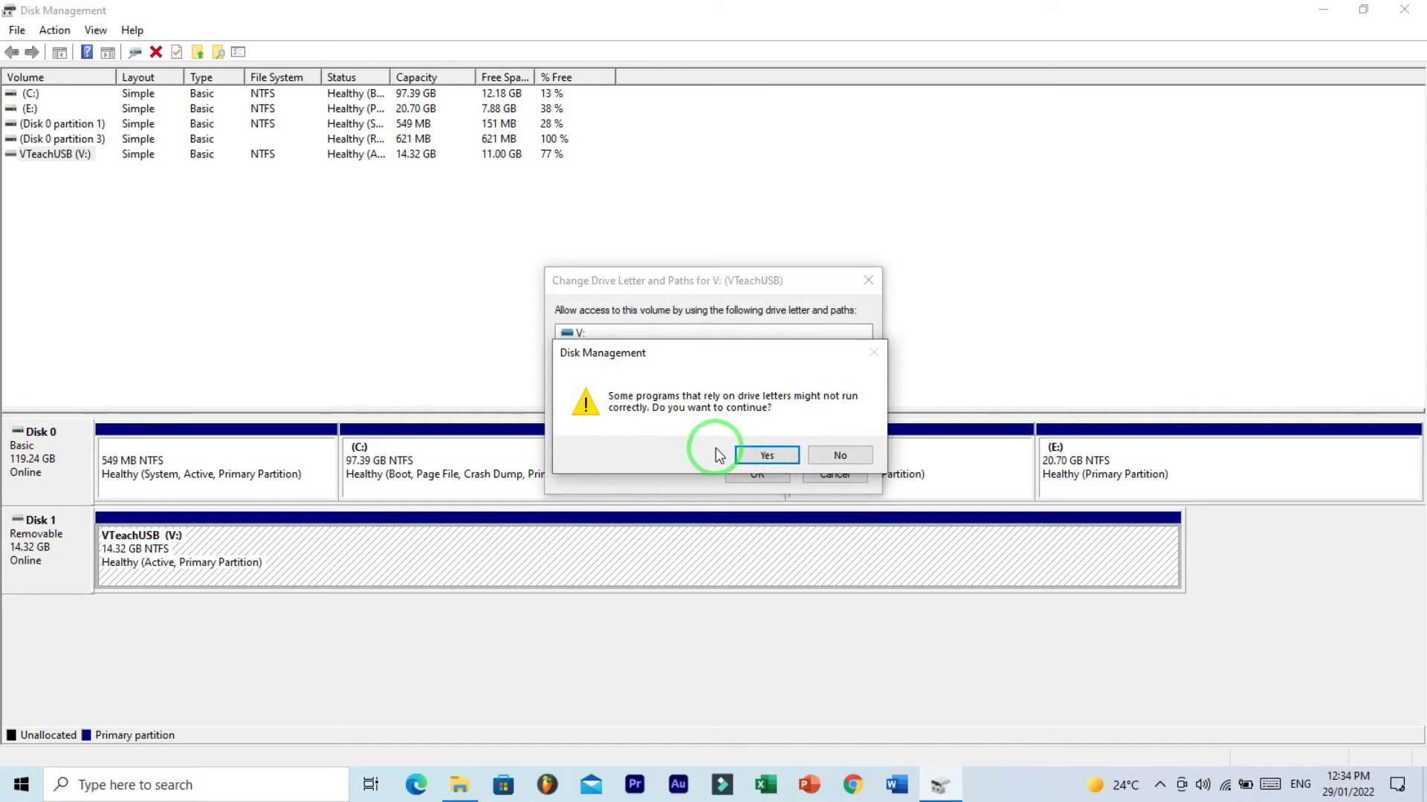
{"action": "left_click", "coordinate": [743, 459]}
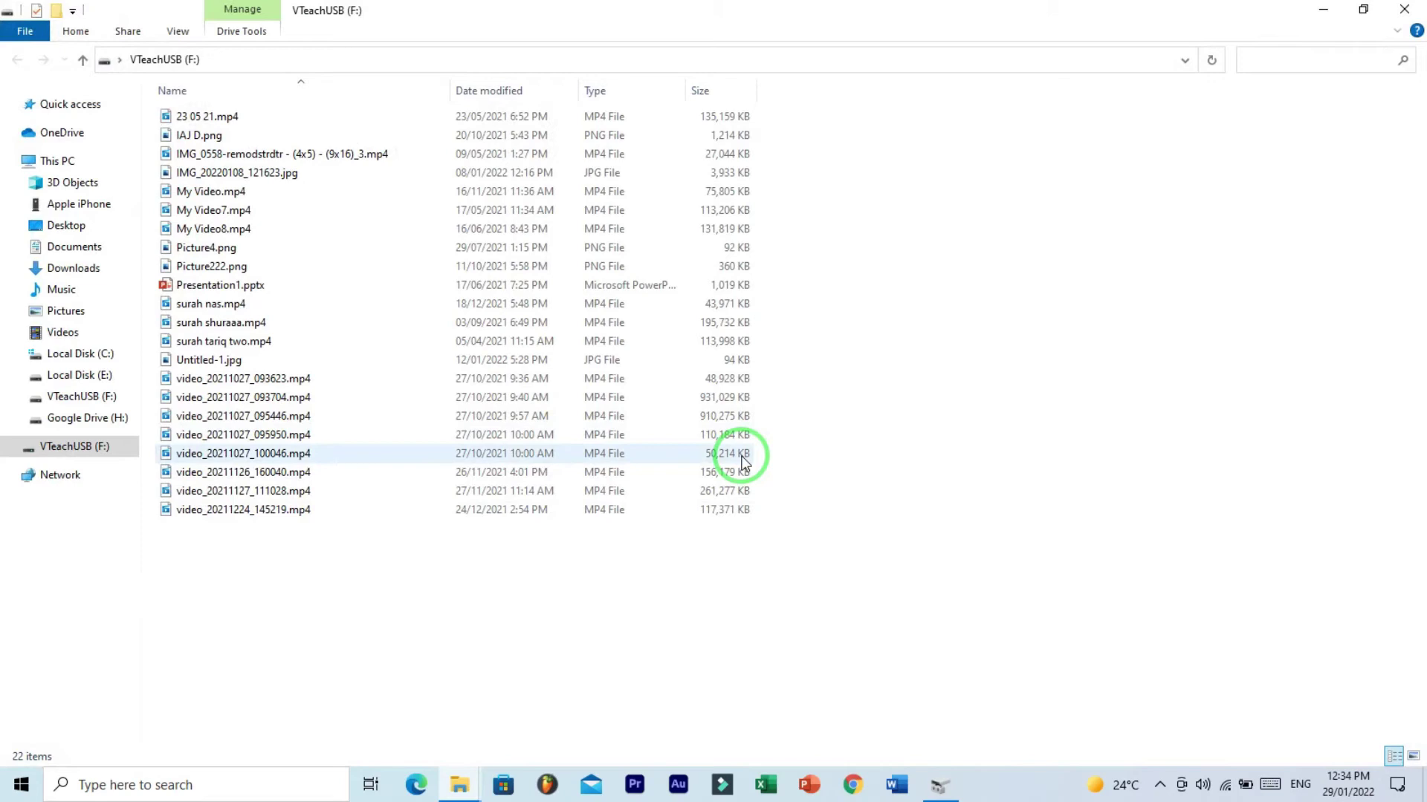
- Go to This PC to see VTeachUSB listed as drive F:
{"action": "left_click", "coordinate": [59, 160]}
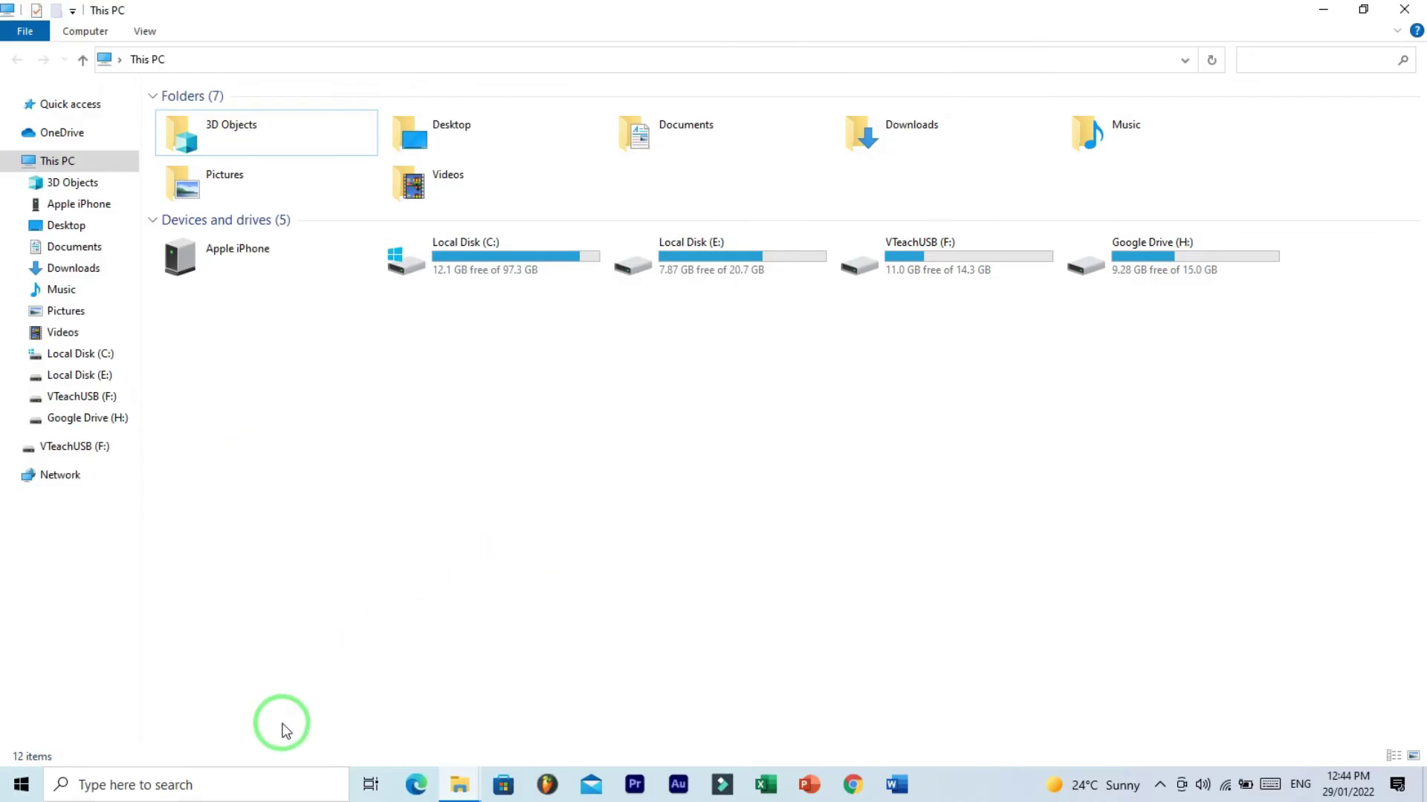
- Launch the gpedit editor, widen the tree, and expand User Configuration > Administrative Templates > System
{"action": "key", "text": "super"}
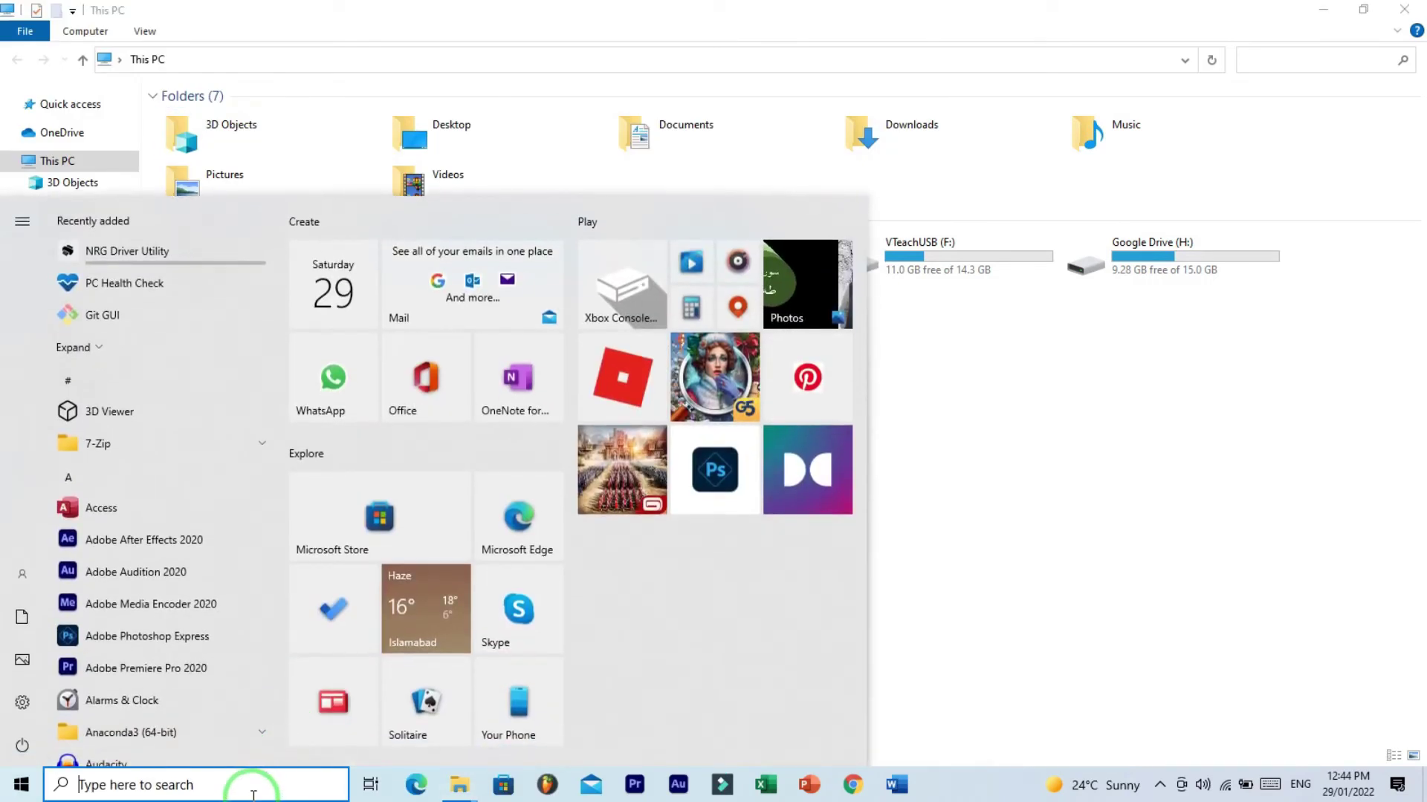
{"action": "type", "text": "gpedit"}
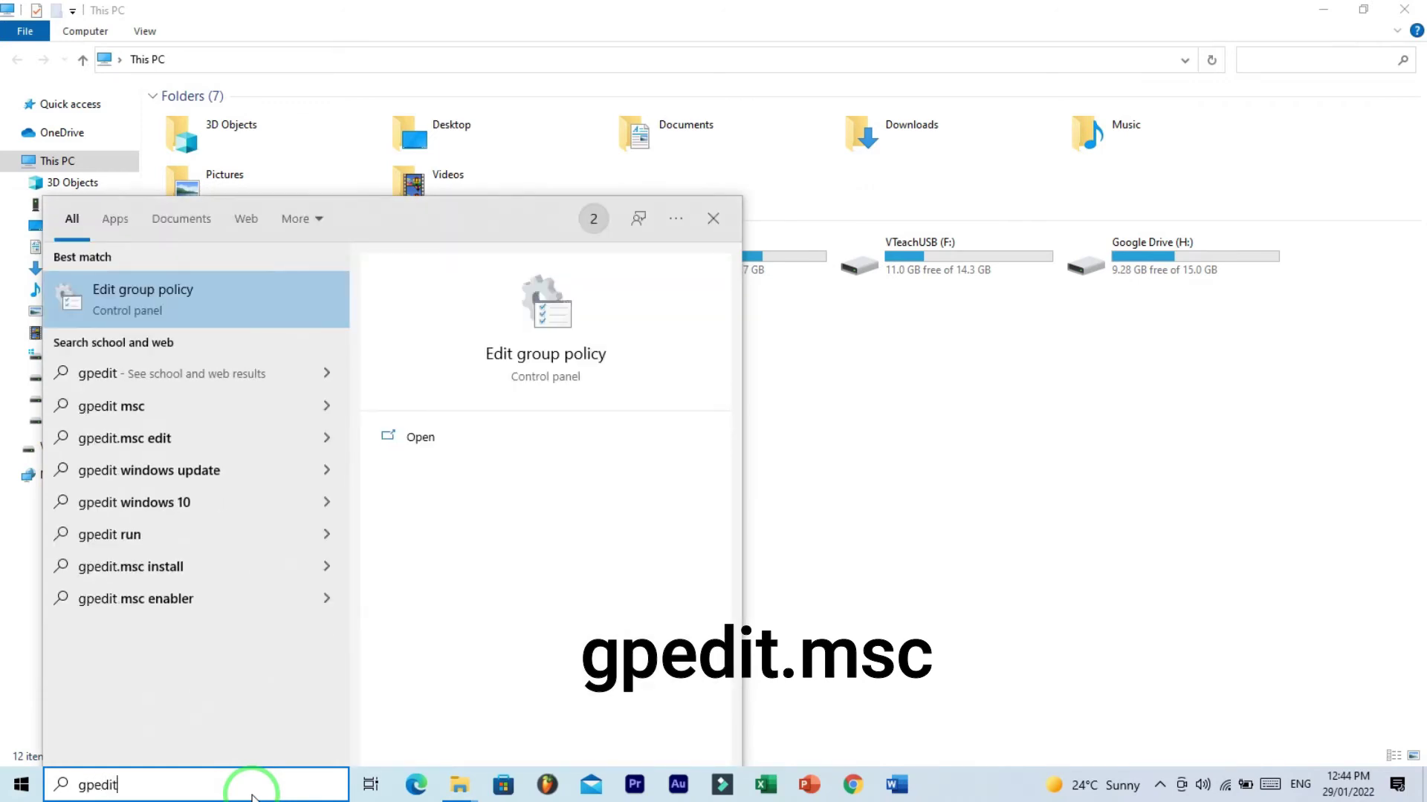
{"action": "left_click", "coordinate": [190, 303]}
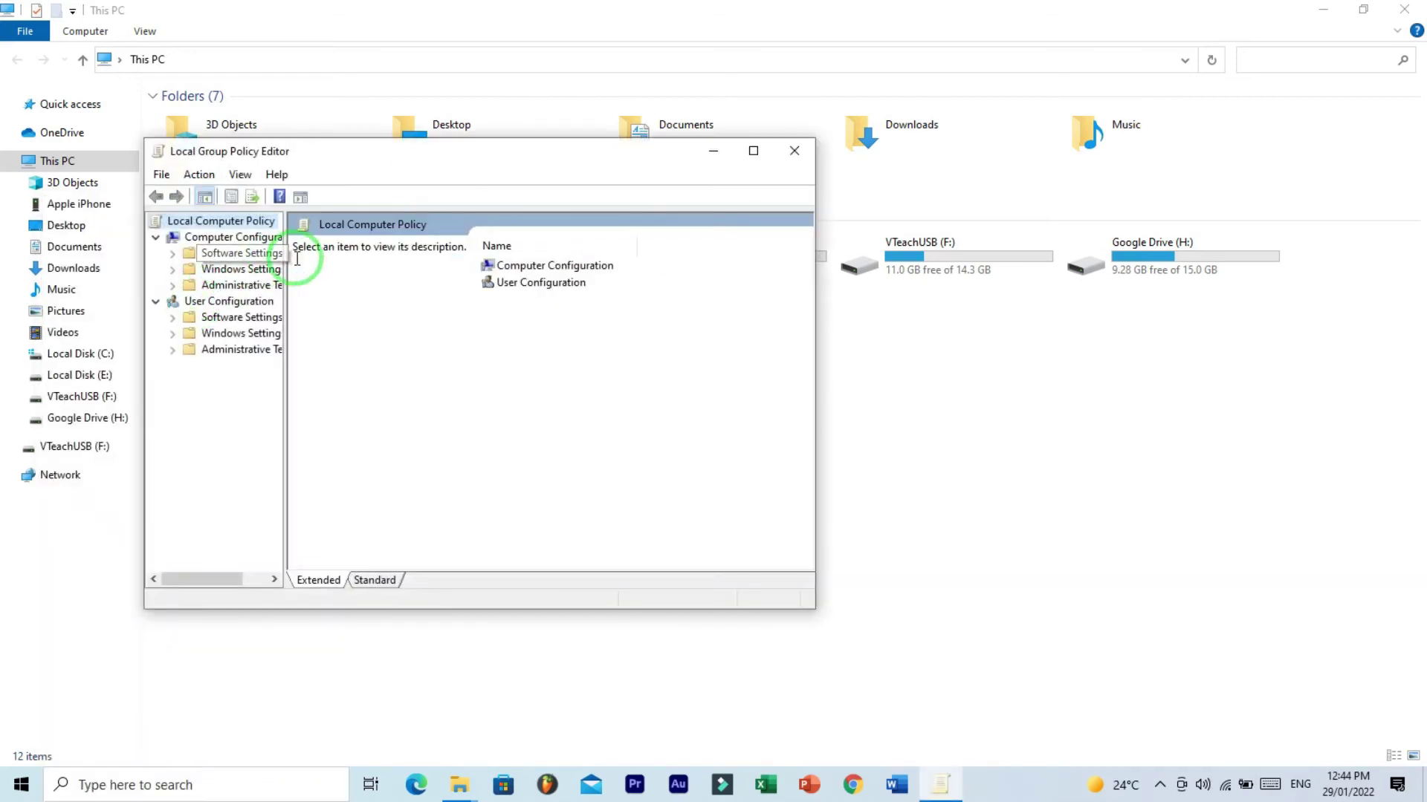
{"action": "left_click_drag", "start_coordinate": [284, 281], "coordinate": [423, 299]}
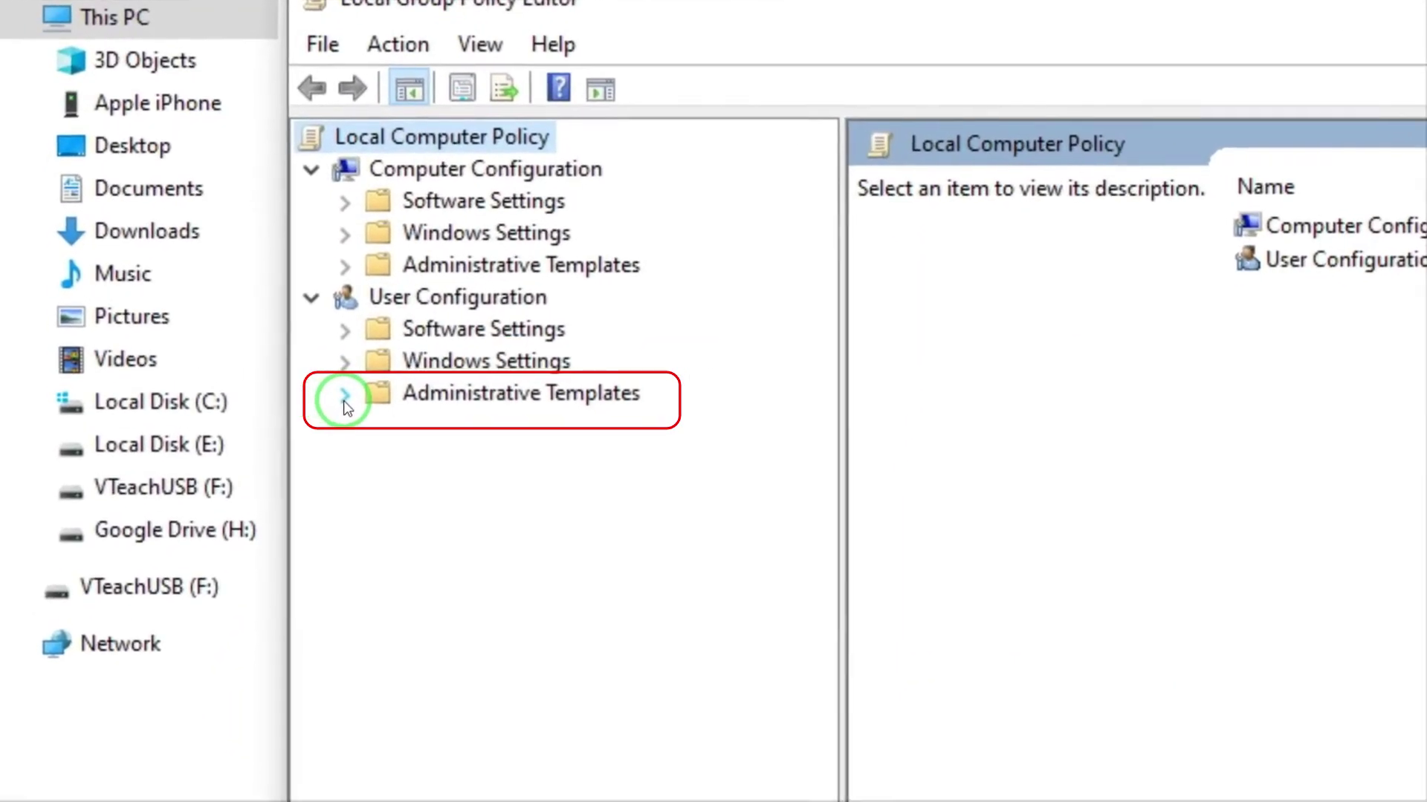
{"action": "left_click", "coordinate": [346, 401]}
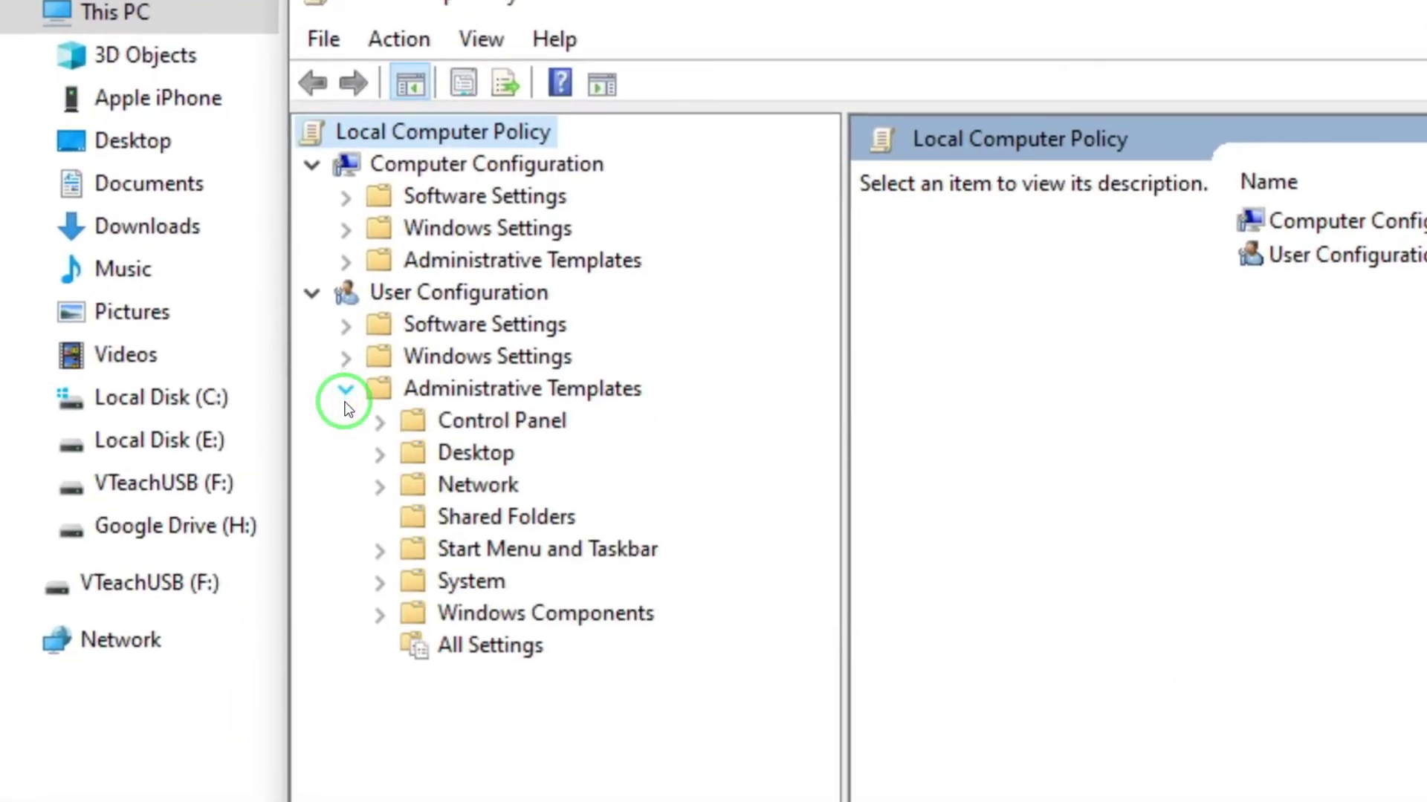
{"action": "left_click", "coordinate": [379, 583]}
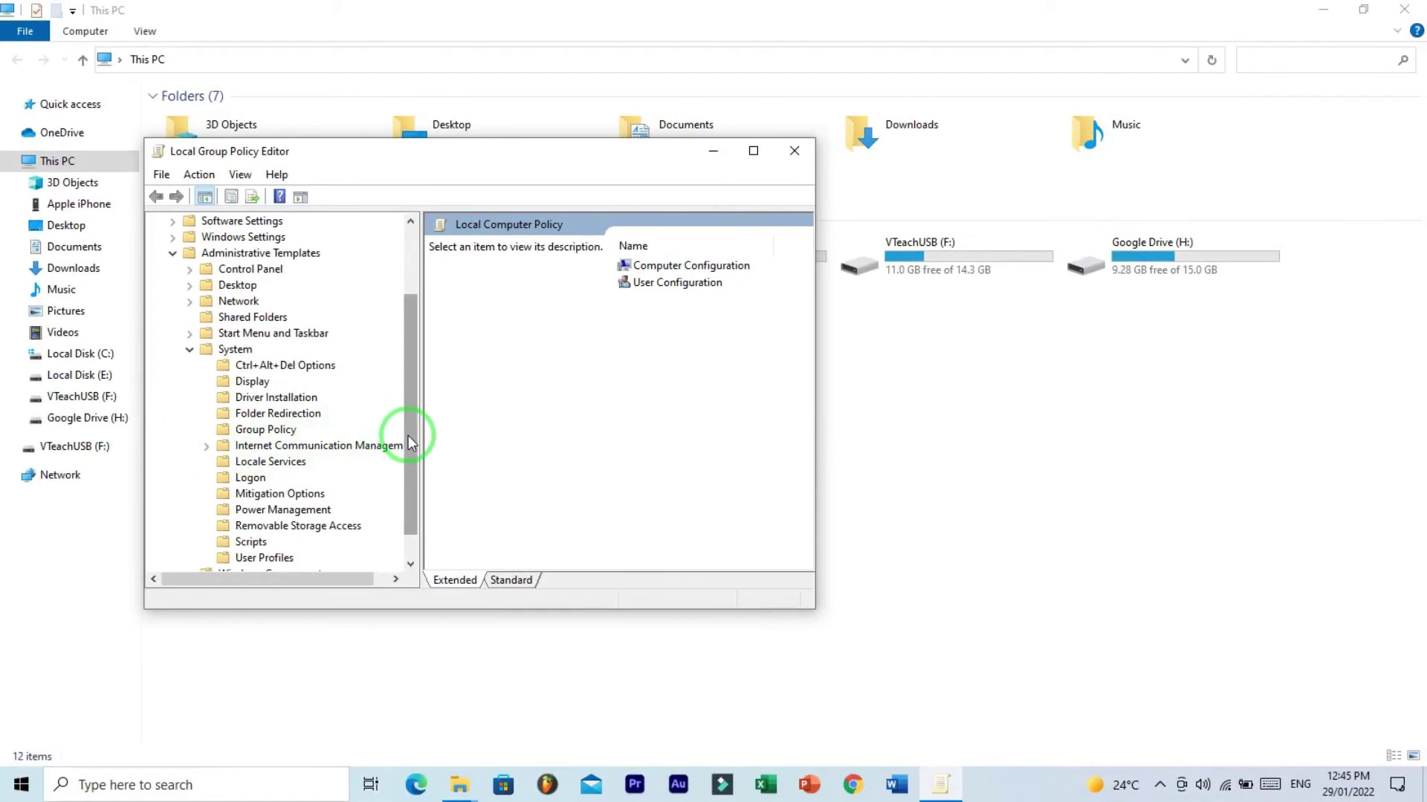
- Show Removable Storage Access settings and leave Removable Disks: Deny read access Not Configured
{"action": "left_click_drag", "start_coordinate": [407, 519], "coordinate": [408, 568]}
{"action": "left_click", "coordinate": [295, 496]}
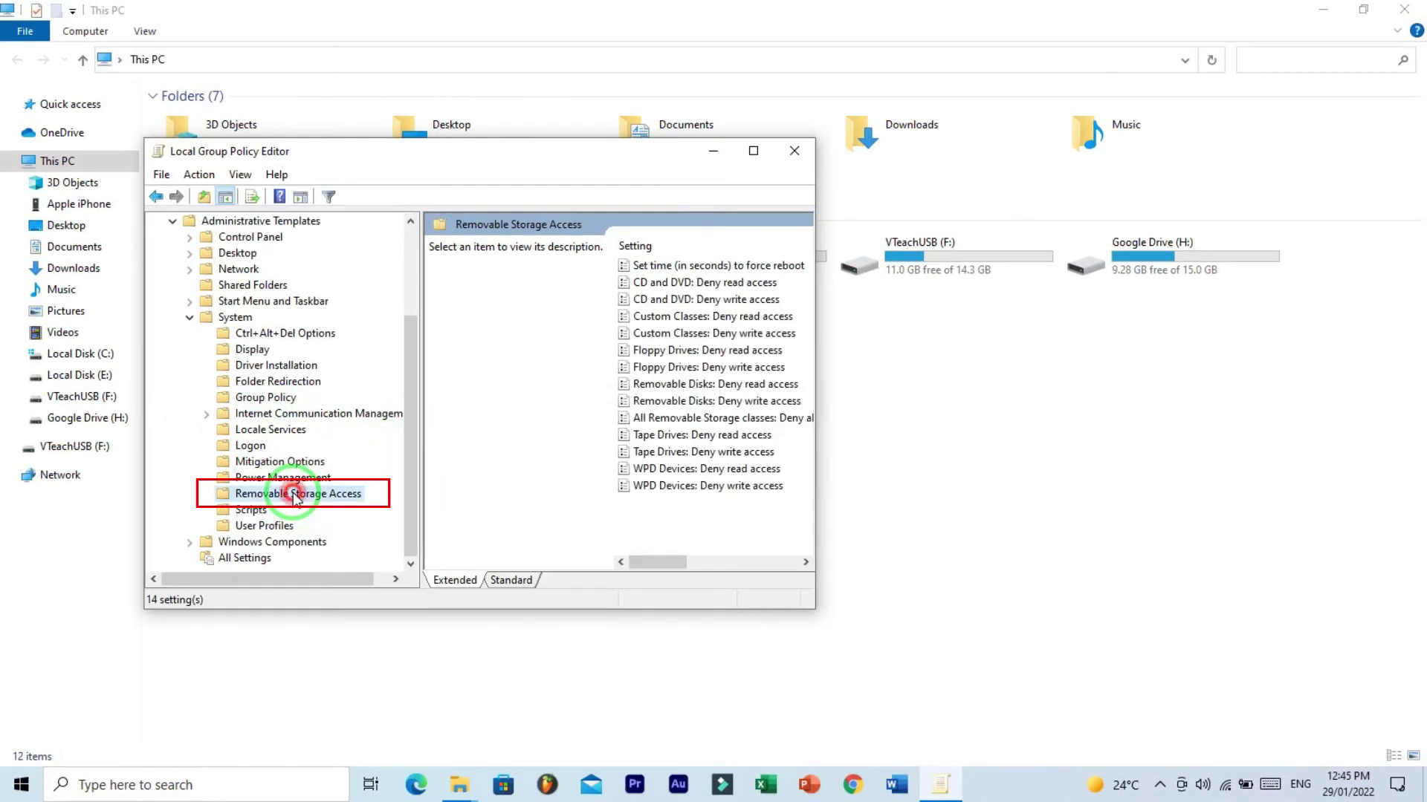
{"action": "left_click", "coordinate": [510, 578]}
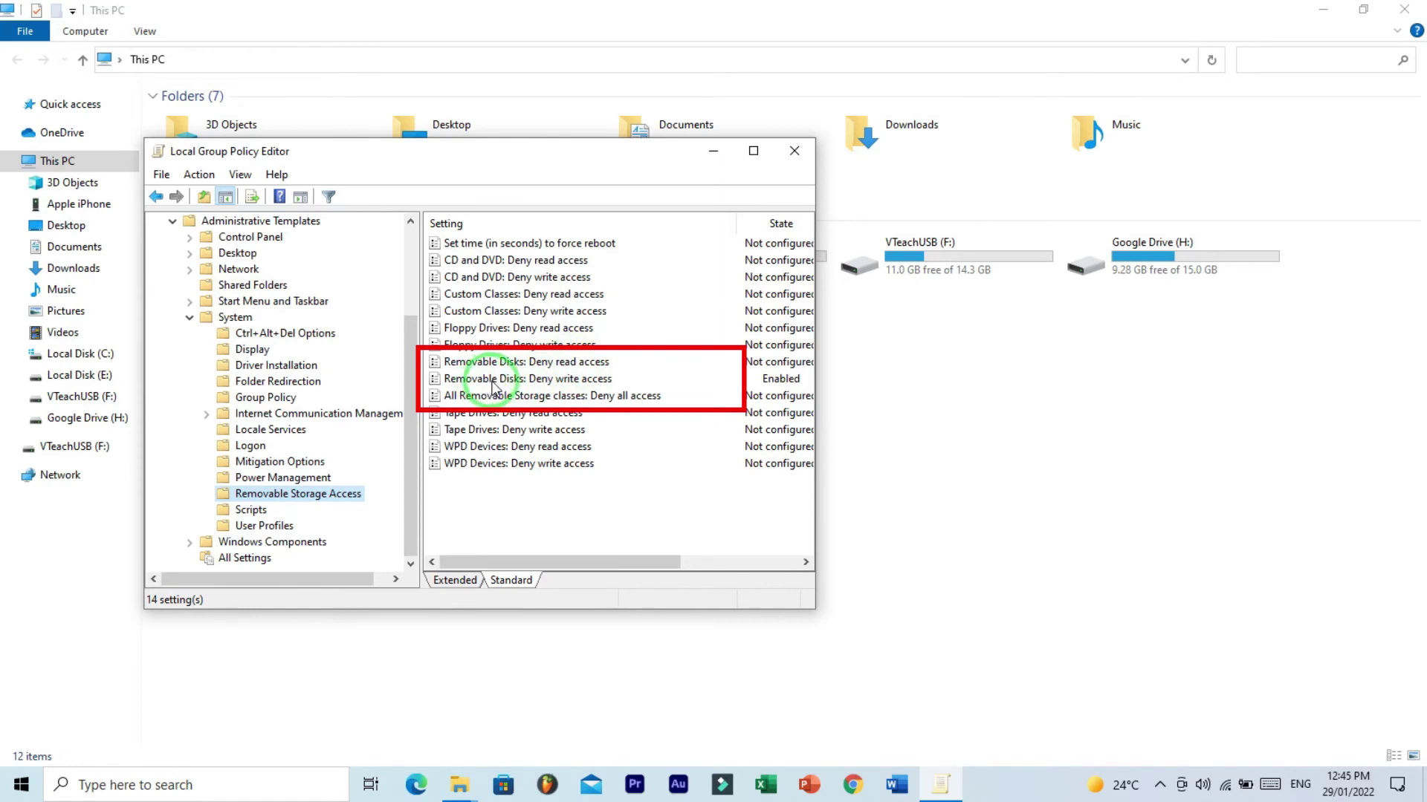
{"action": "left_click", "coordinate": [572, 364]}
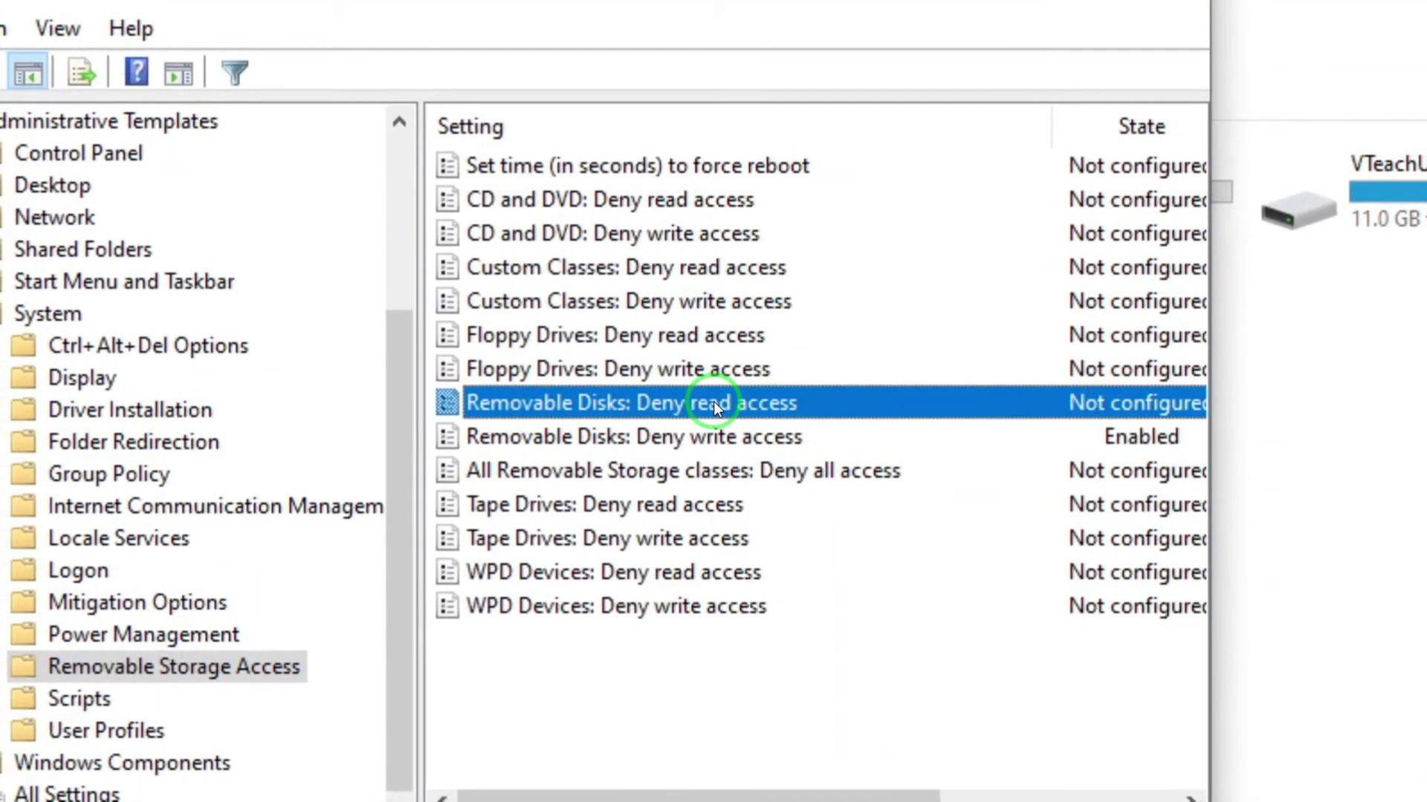
{"action": "right_click", "coordinate": [713, 405]}
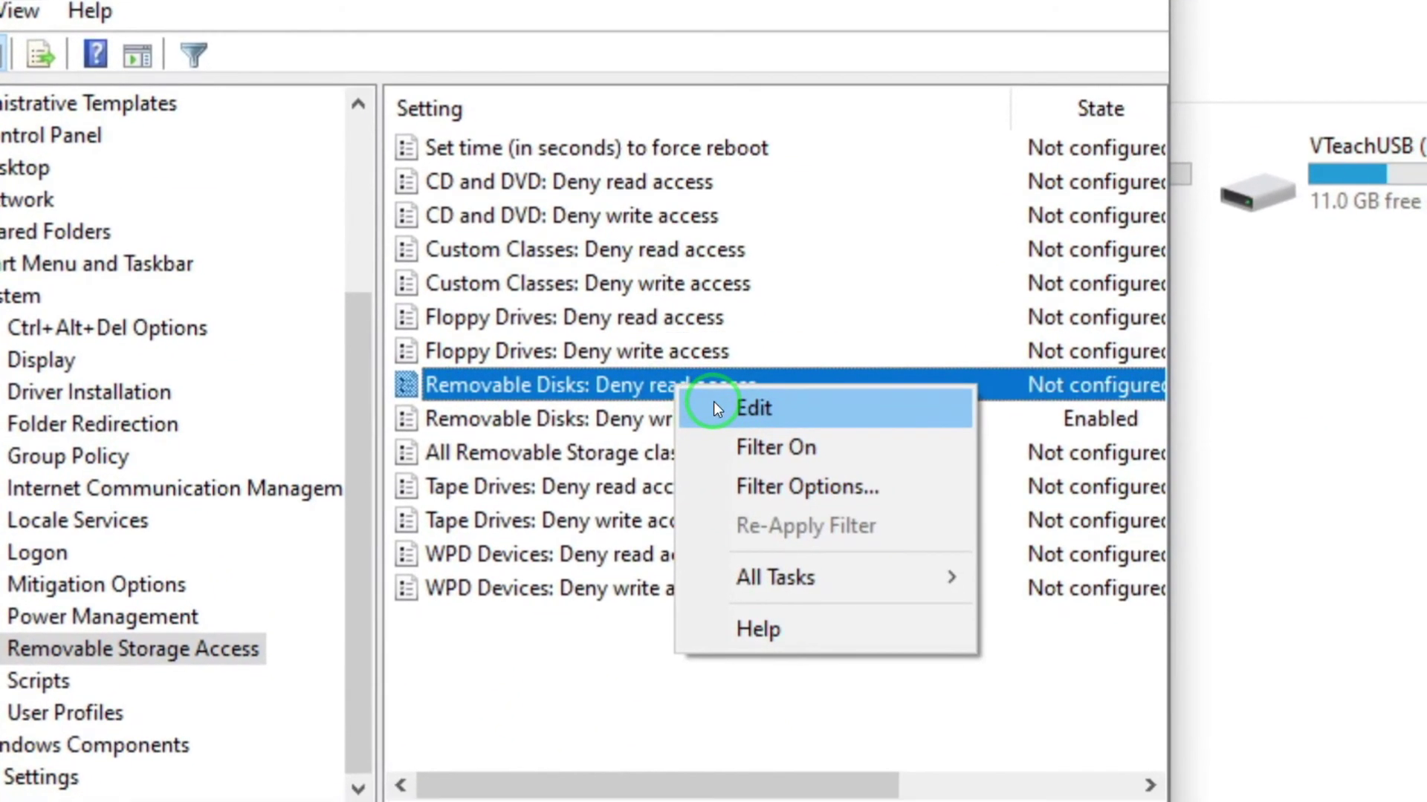
{"action": "left_click", "coordinate": [713, 405]}
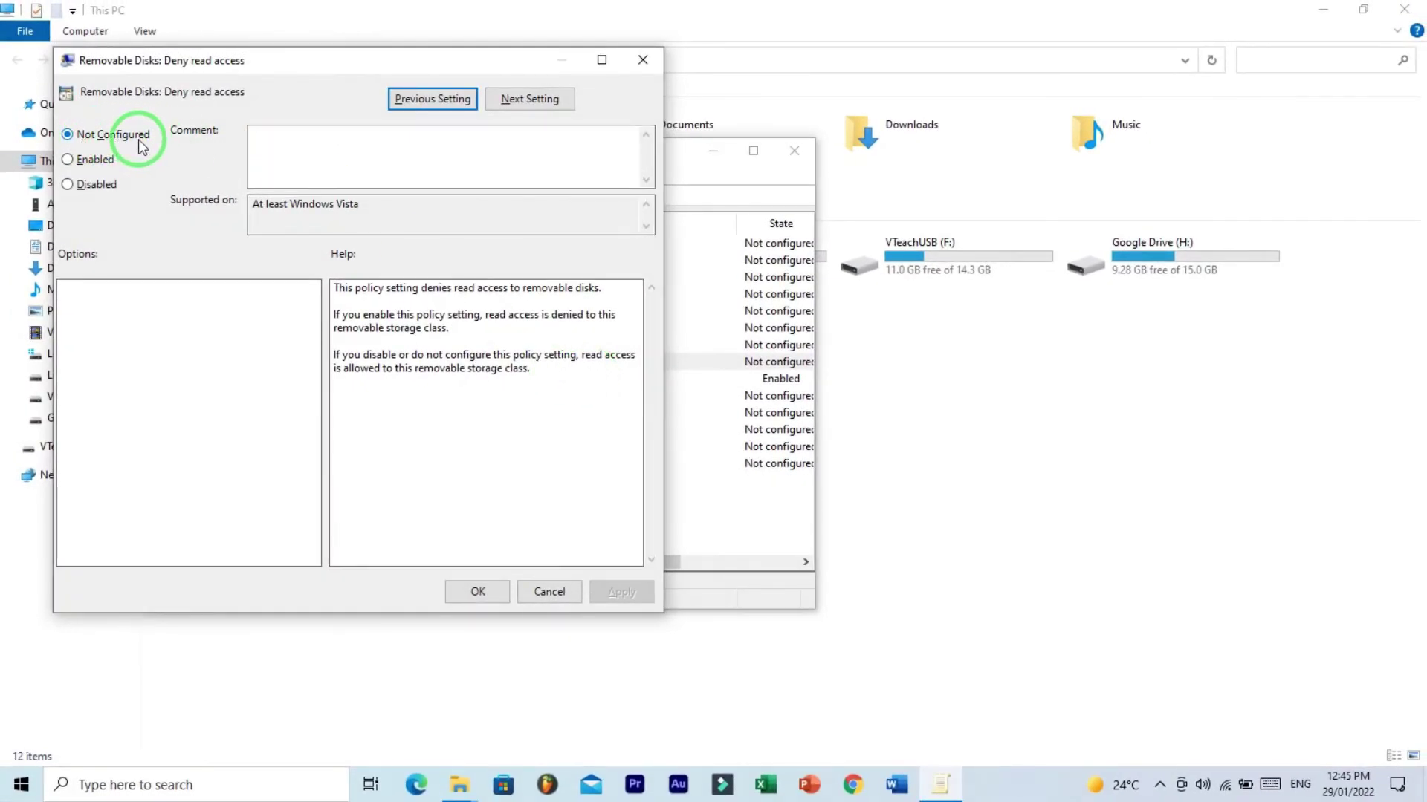
{"action": "left_click", "coordinate": [486, 589]}
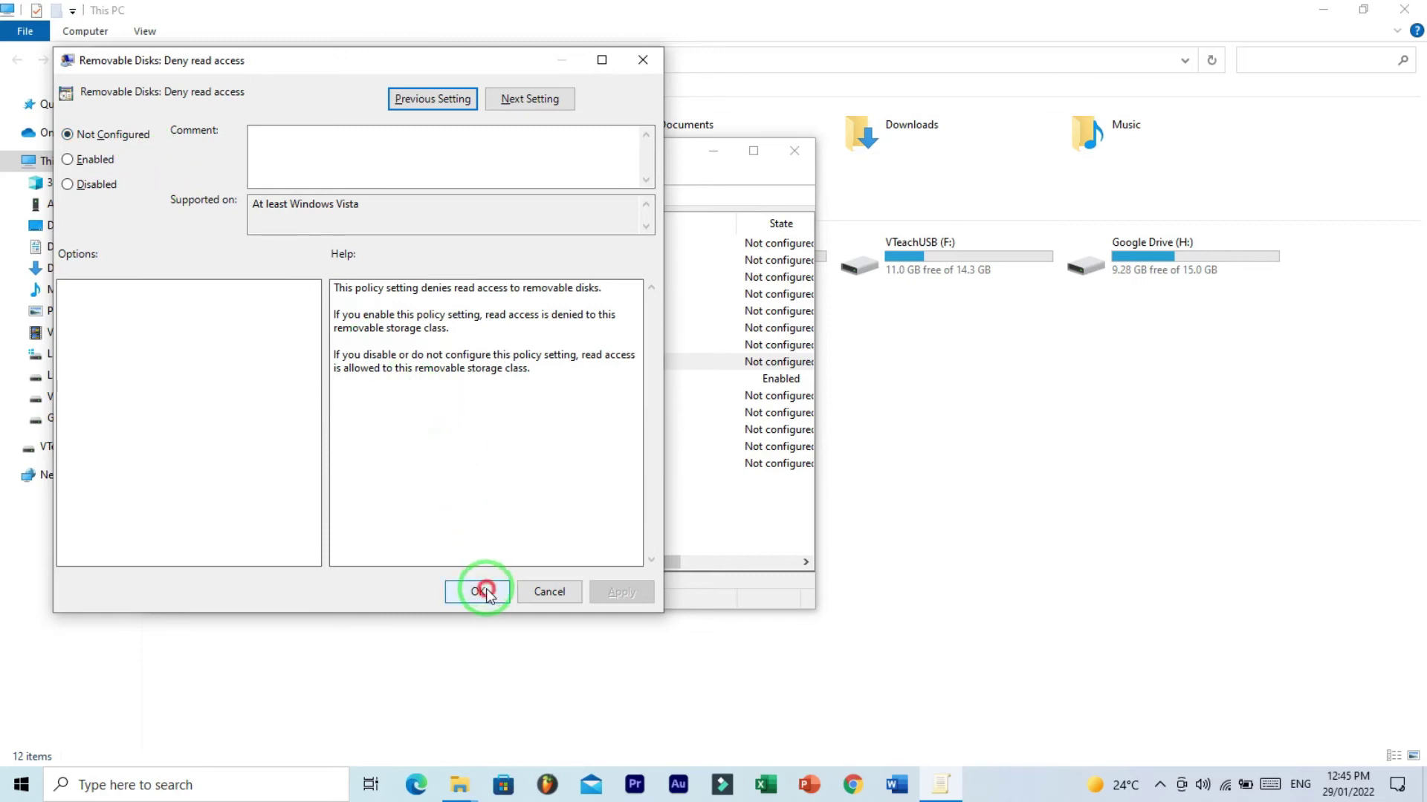
- Set Removable Disks: Deny write access to Not Configured and apply it
{"action": "left_click", "coordinate": [552, 381]}
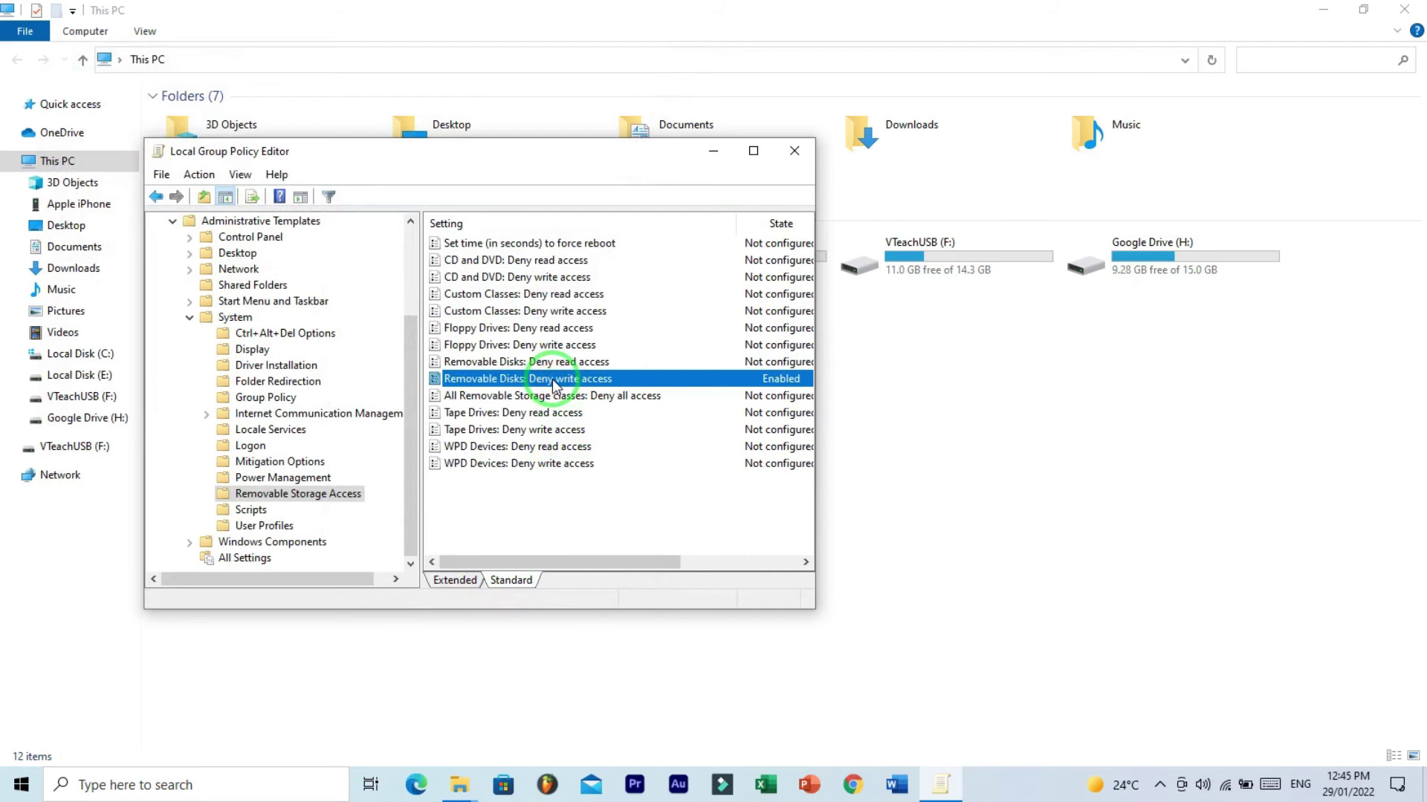
{"action": "right_click", "coordinate": [552, 380]}
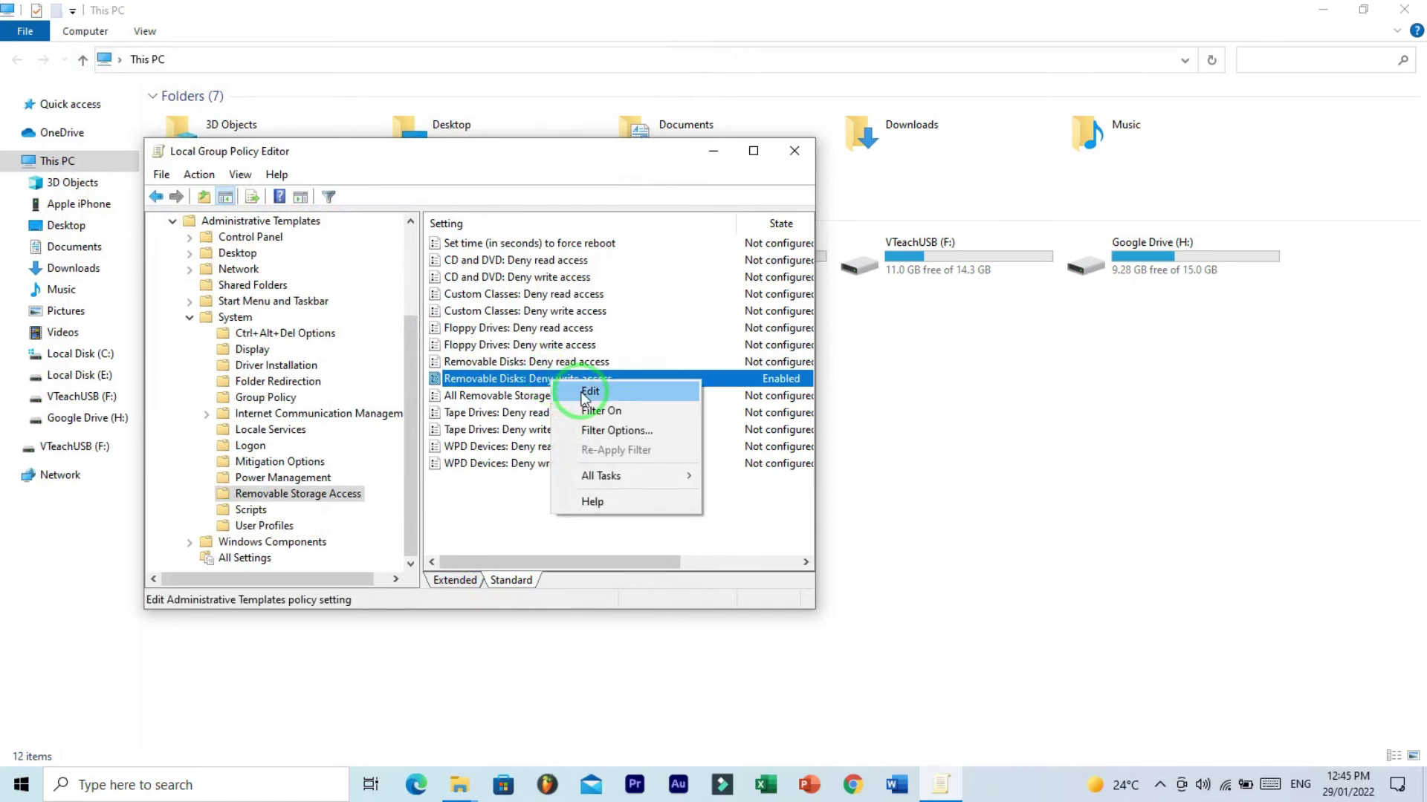
{"action": "left_click", "coordinate": [587, 392]}
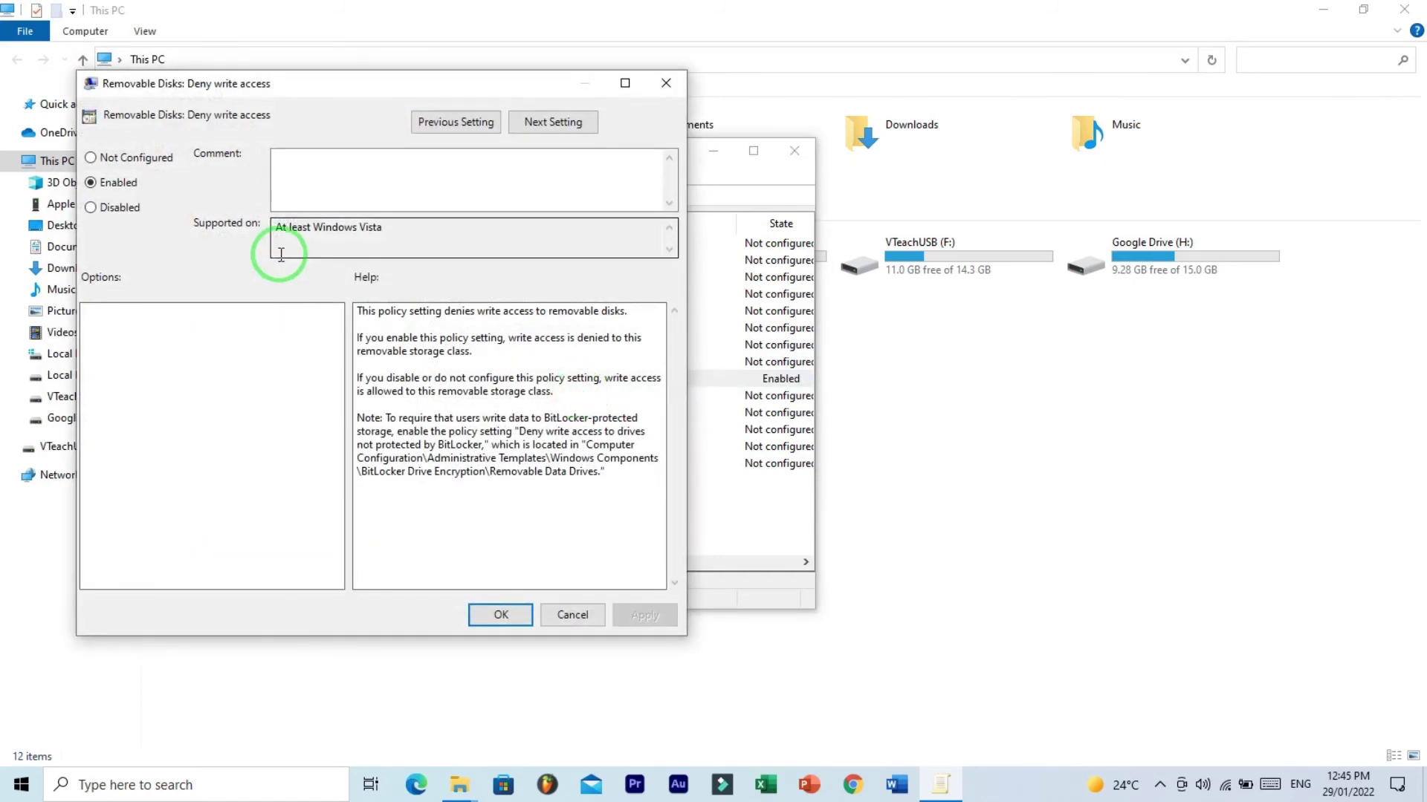
{"action": "left_click", "coordinate": [91, 157]}
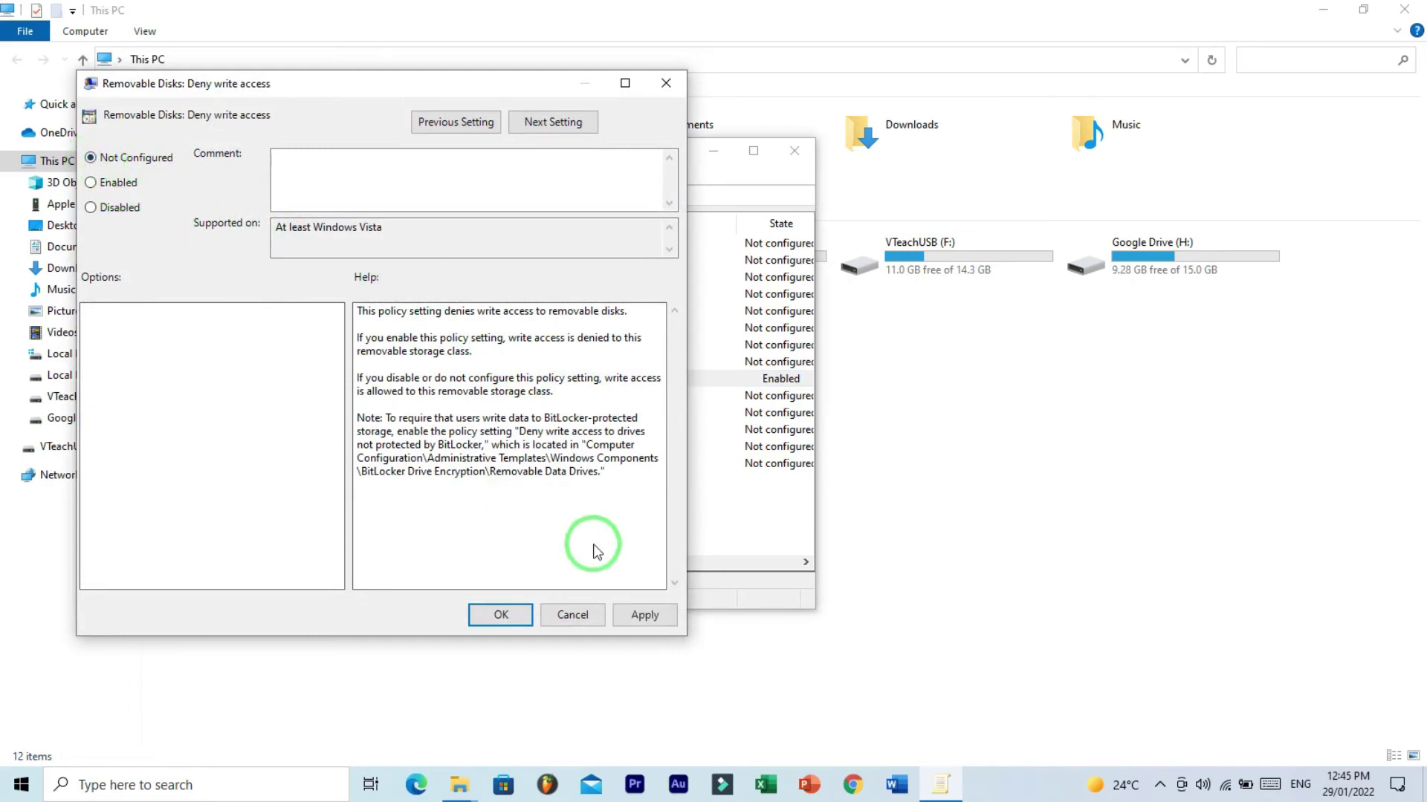
{"action": "left_click", "coordinate": [645, 615]}
{"action": "left_click", "coordinate": [501, 616]}
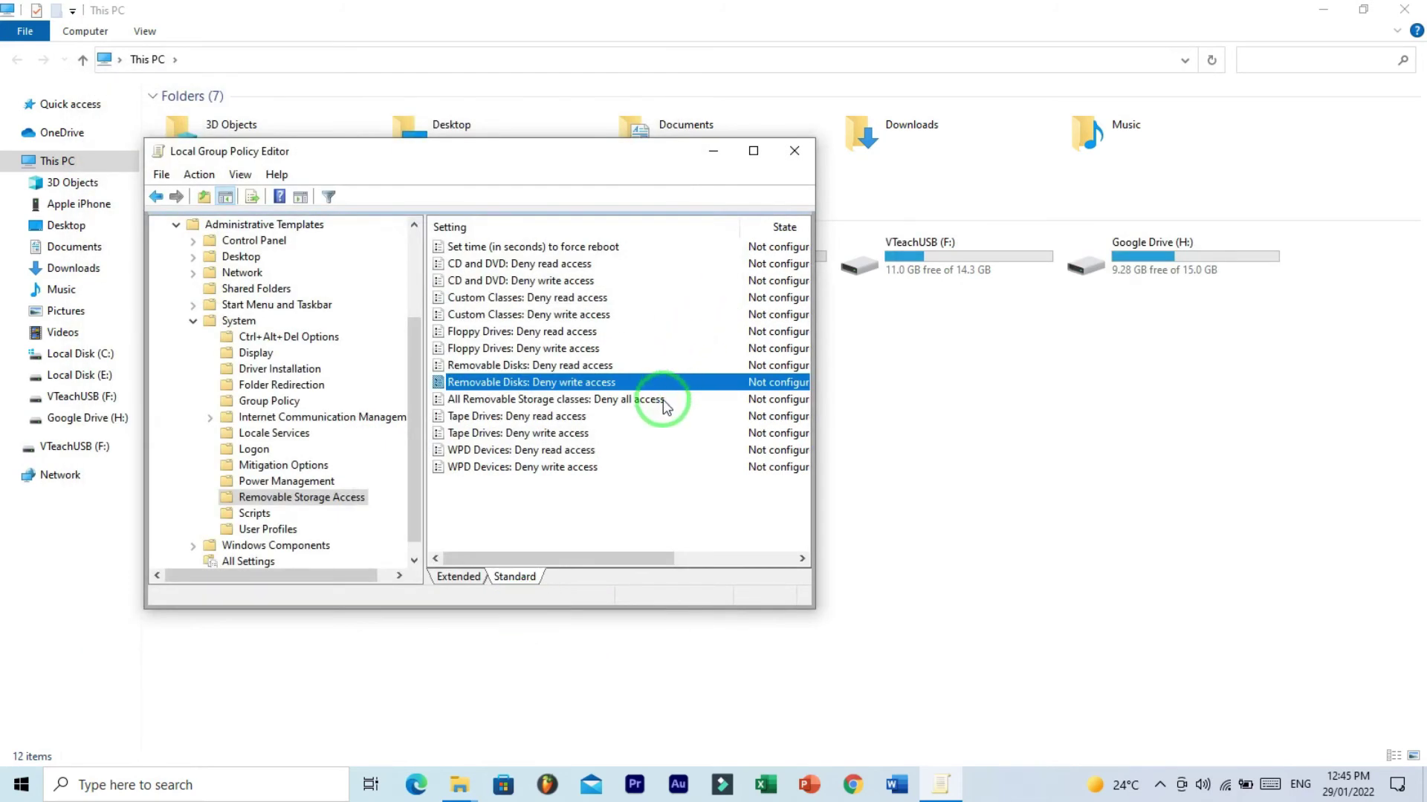
- Leave the Deny all access policy Not Configured and close the Group Policy Editor
{"action": "double_click", "coordinate": [666, 399]}
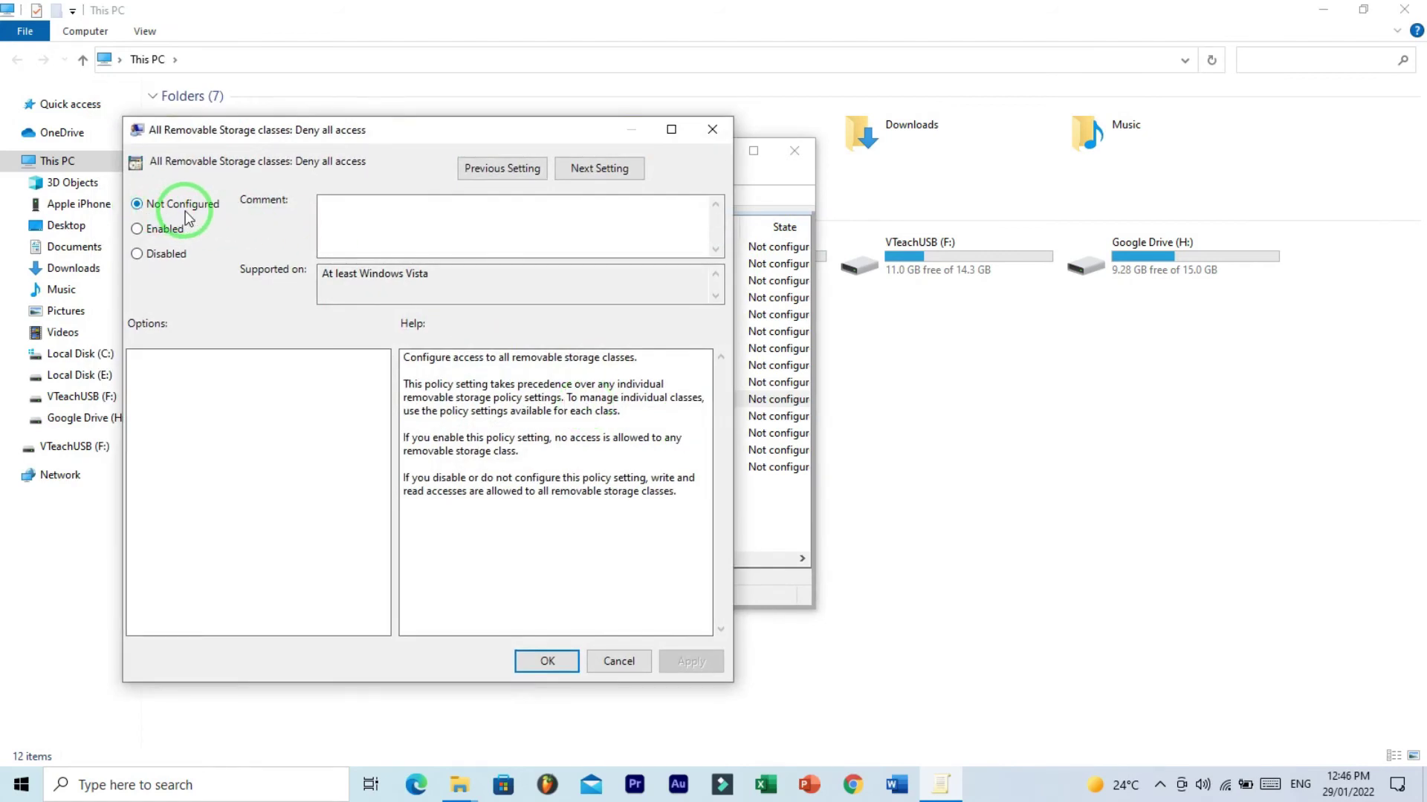
{"action": "left_click", "coordinate": [548, 661]}
{"action": "left_click", "coordinate": [794, 151]}
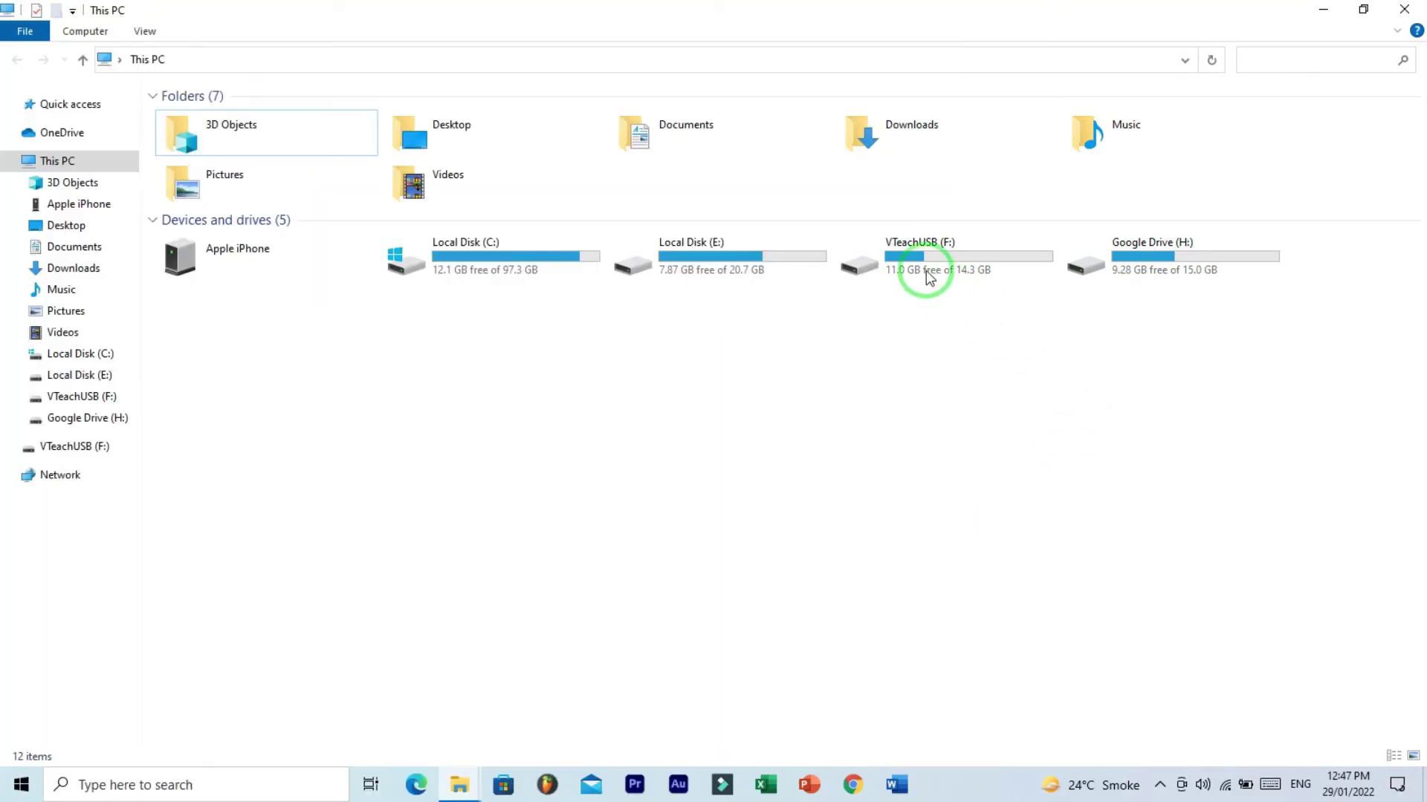
- Scan and repair VTeachUSB (F:) from its Properties Tools tab; no errors are found
{"action": "right_click", "coordinate": [913, 260]}
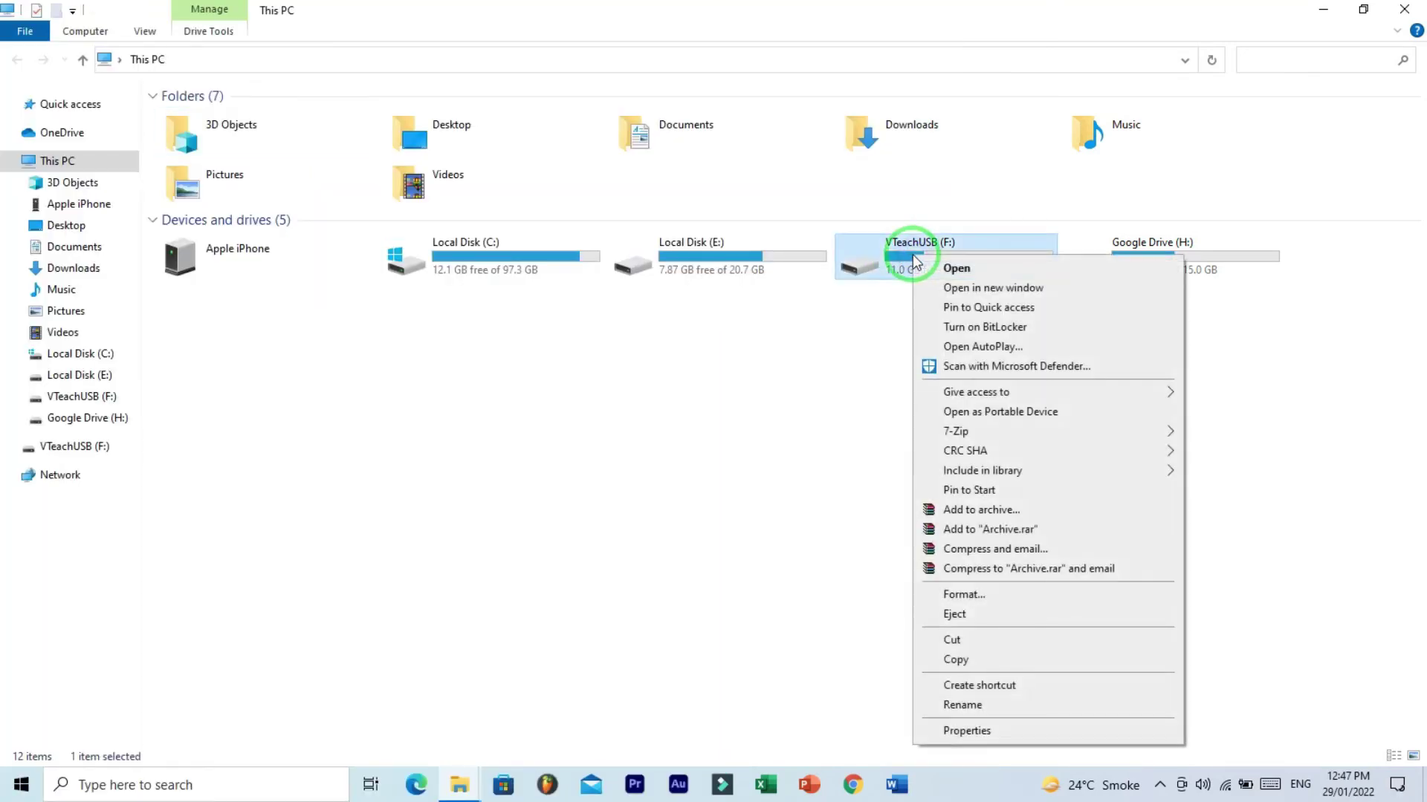
{"action": "left_click", "coordinate": [1008, 732]}
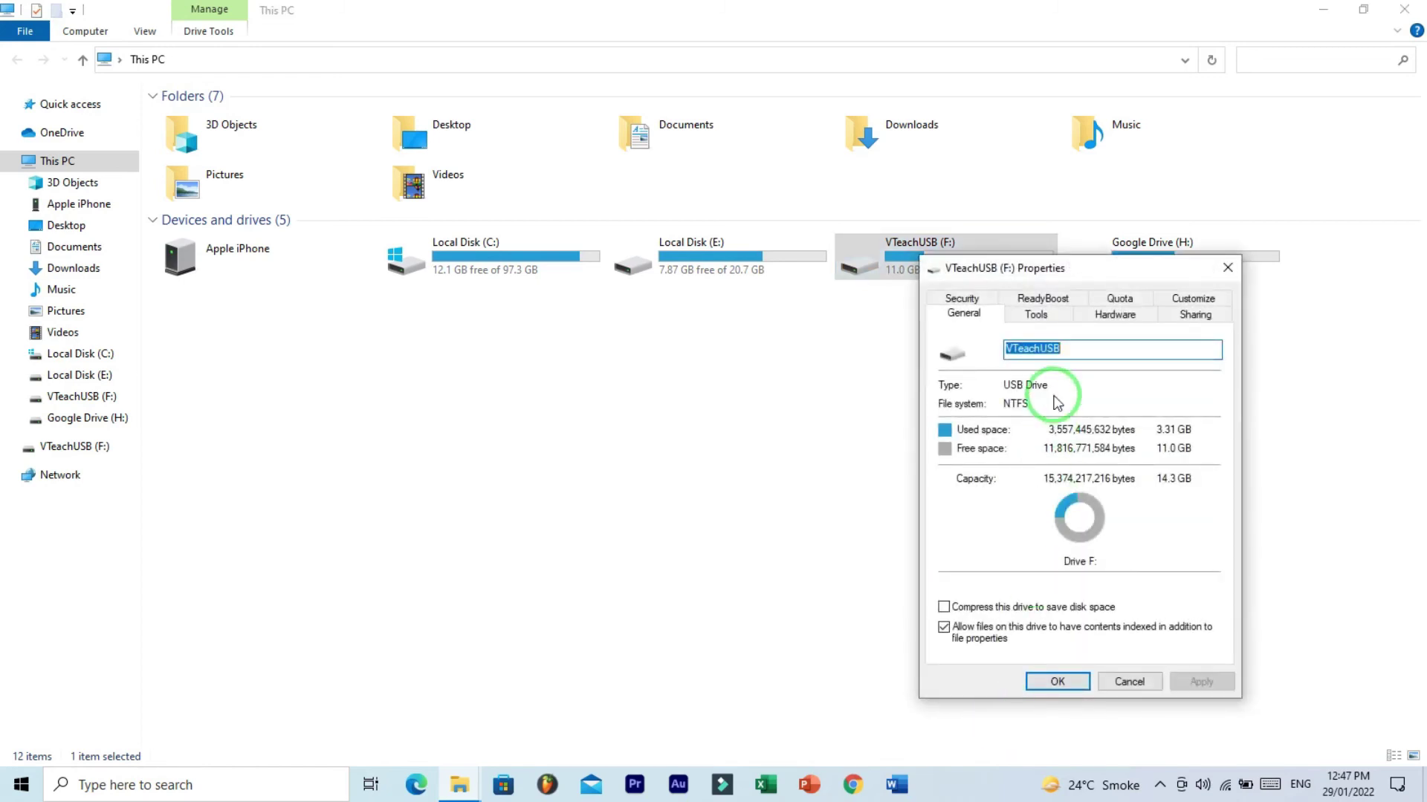
{"action": "left_click", "coordinate": [1032, 318]}
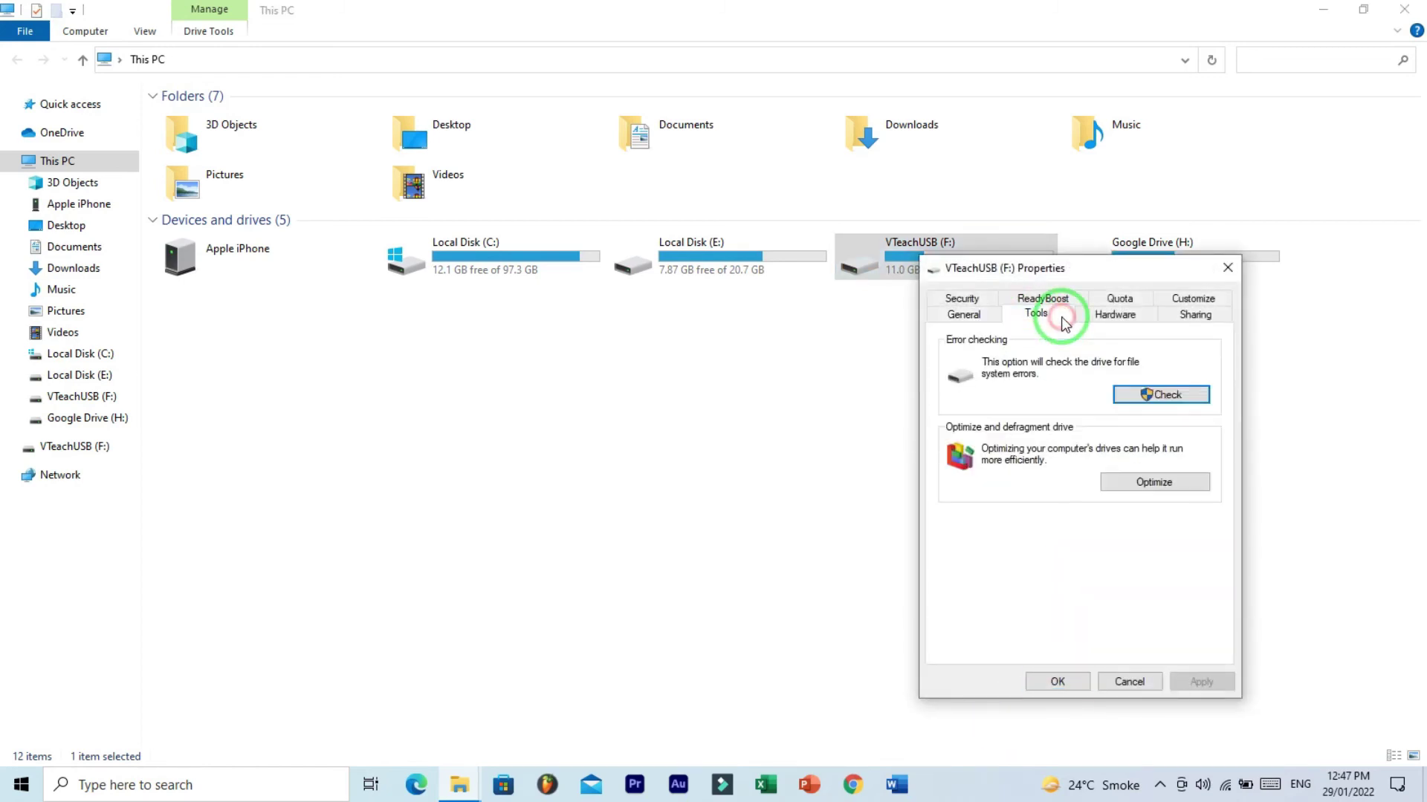
{"action": "left_click", "coordinate": [1123, 401]}
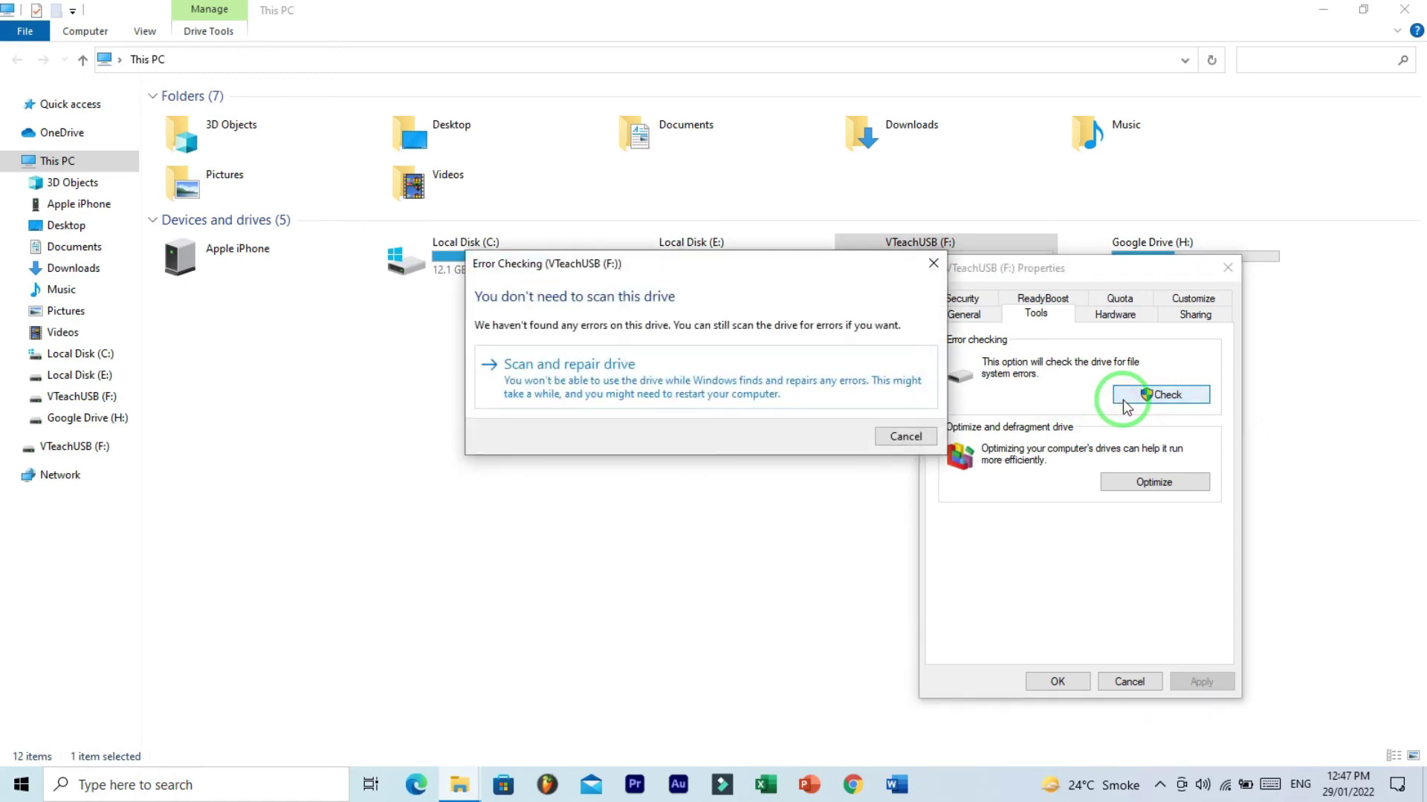
{"action": "left_click", "coordinate": [695, 387]}
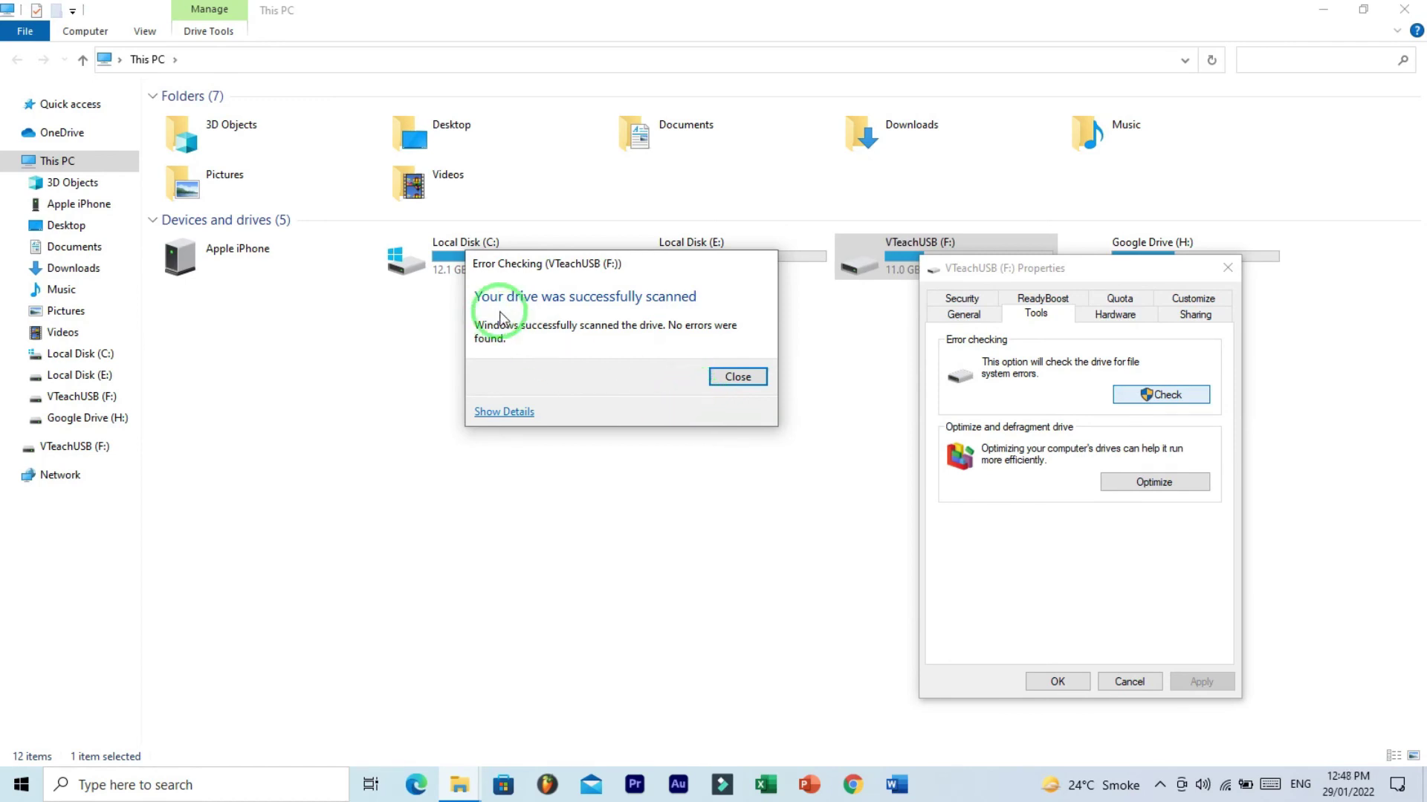
{"action": "left_click", "coordinate": [716, 385]}
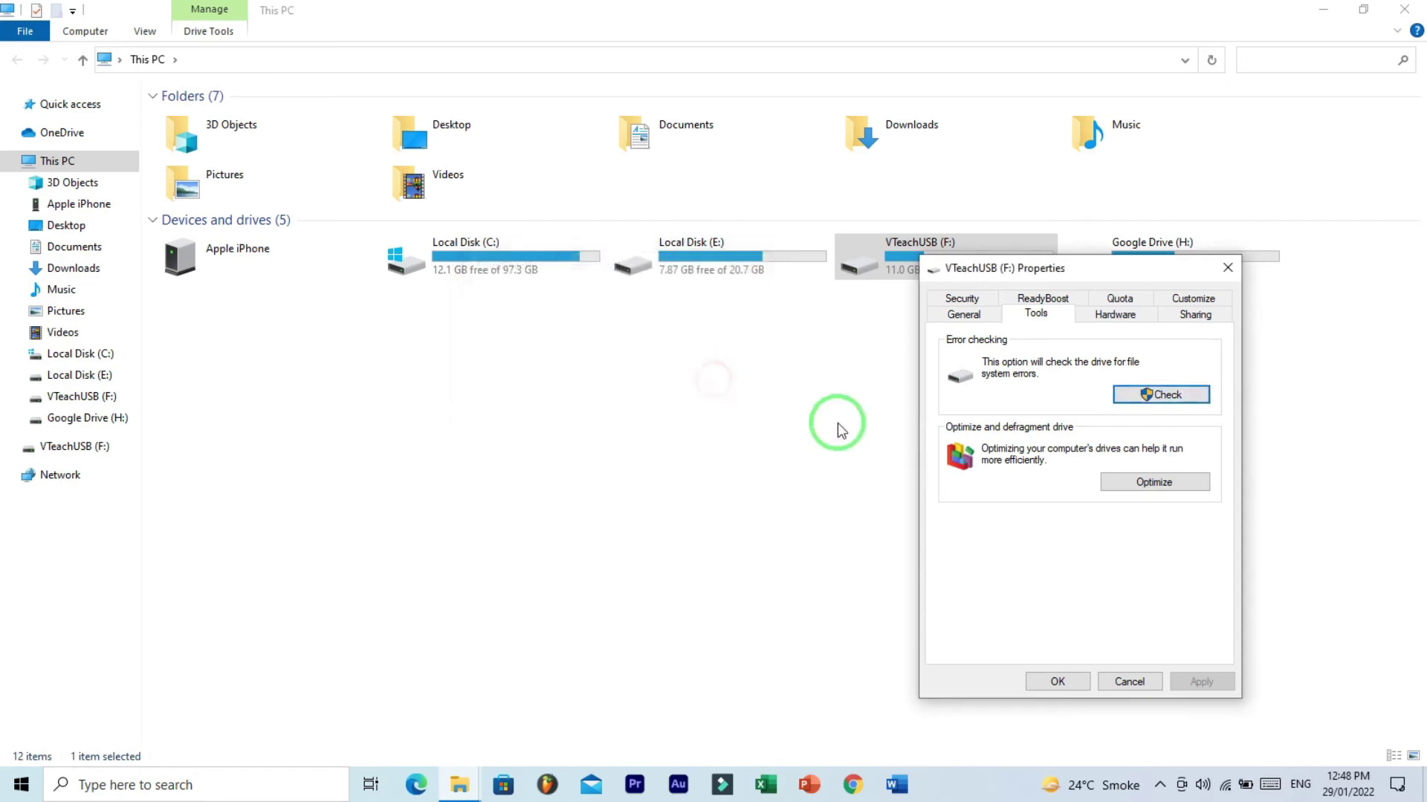
{"action": "left_click", "coordinate": [1077, 683]}
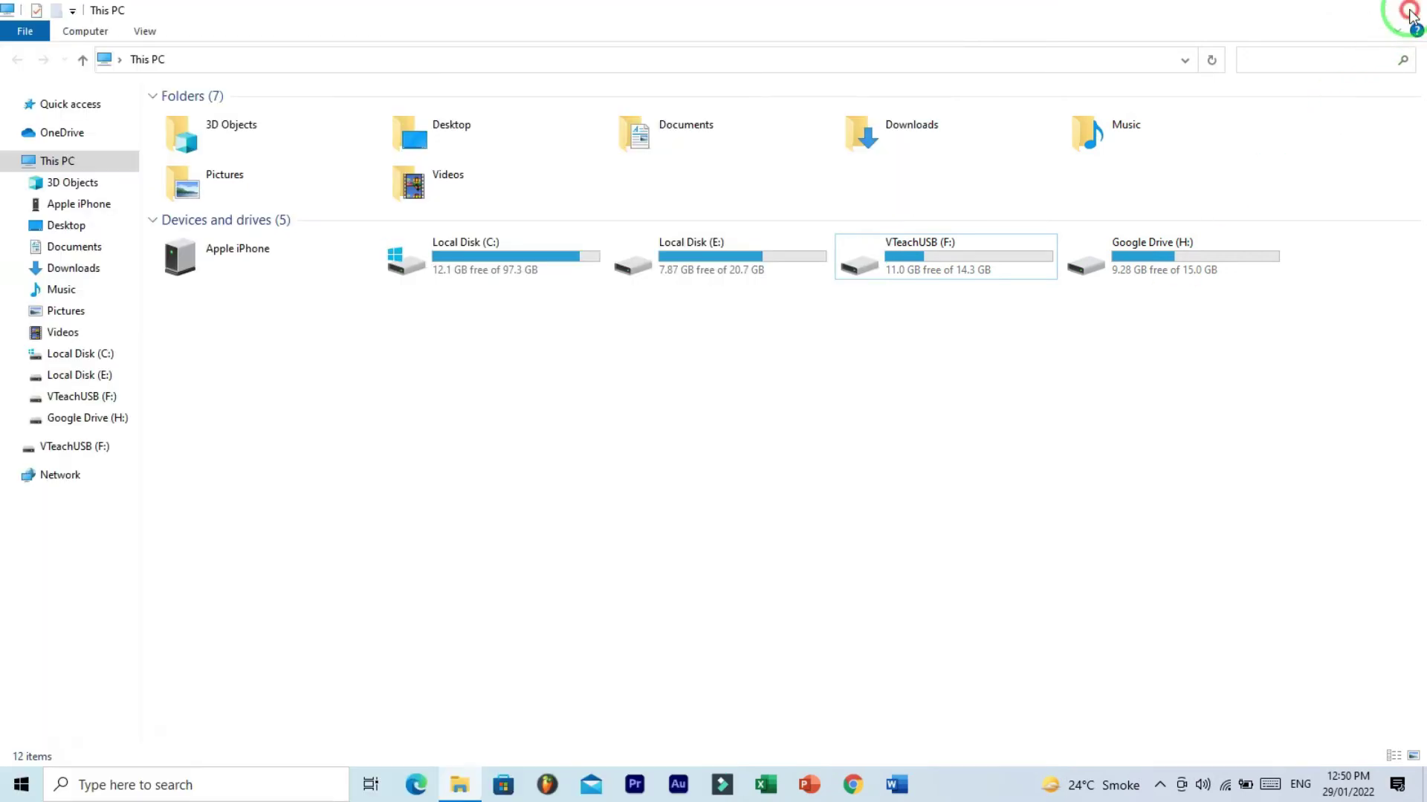
- Open Device Manager in Computer Management and select the Intel USB 3.0 eXtensible Host Controller
{"action": "left_click", "coordinate": [1405, 11]}
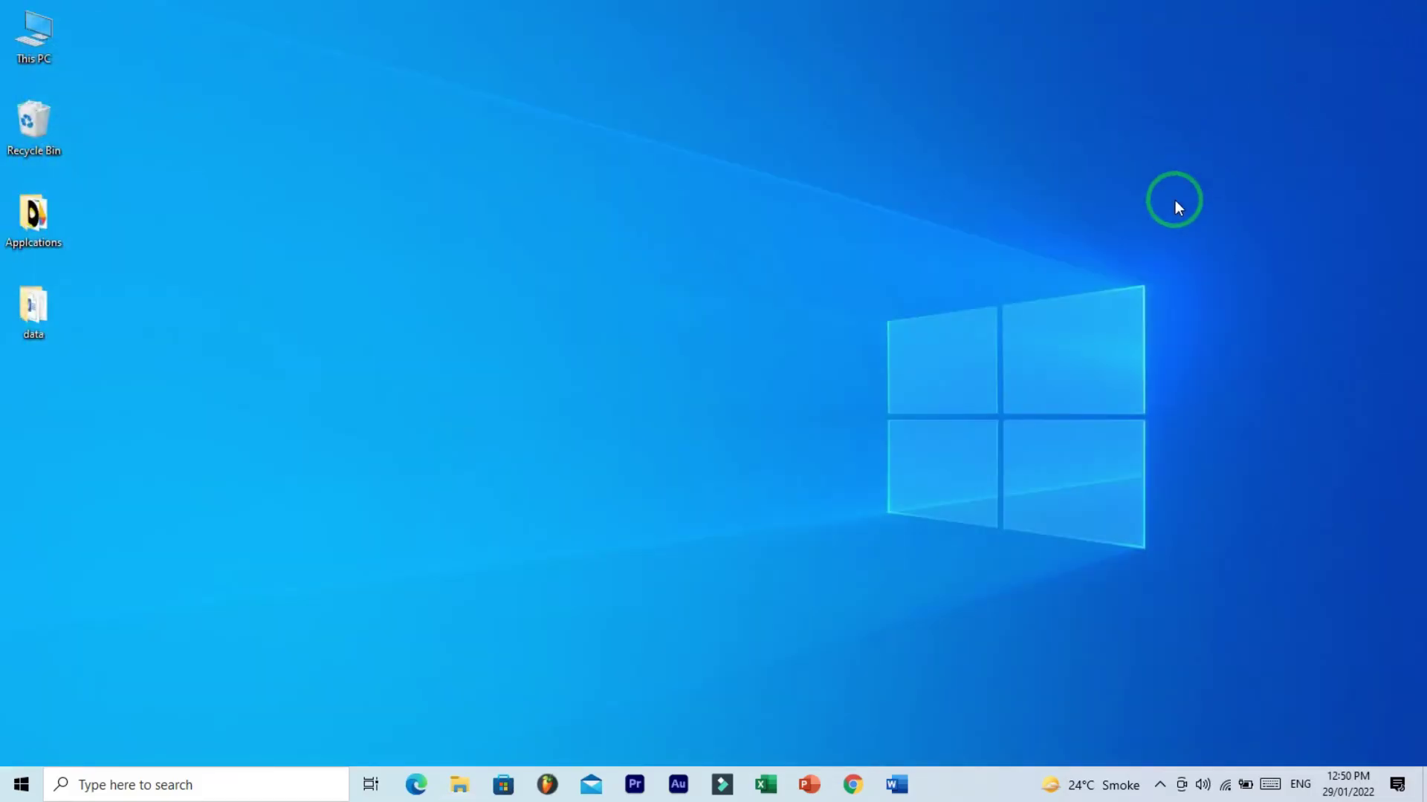
{"action": "right_click", "coordinate": [47, 38]}
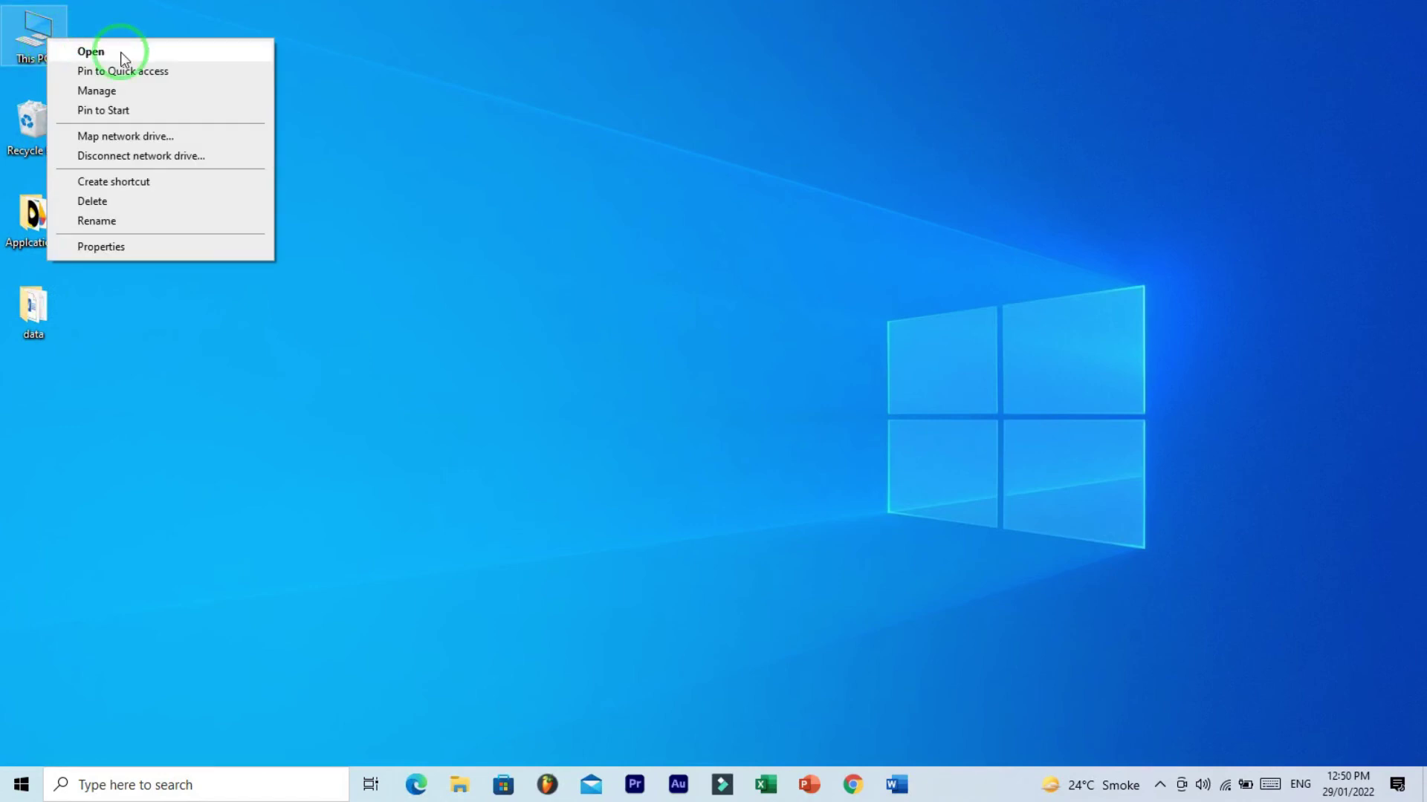
{"action": "left_click", "coordinate": [165, 92]}
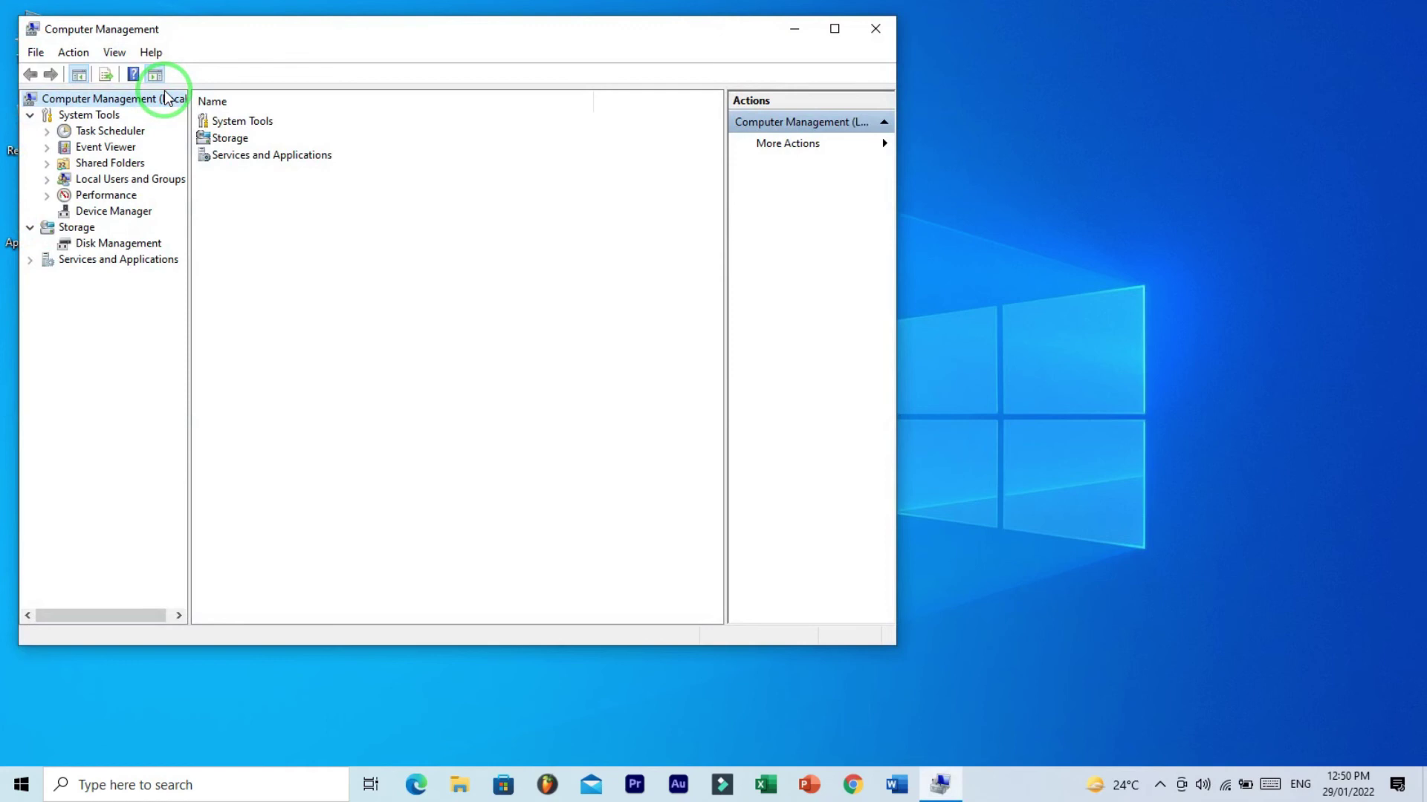
{"action": "left_click", "coordinate": [126, 214]}
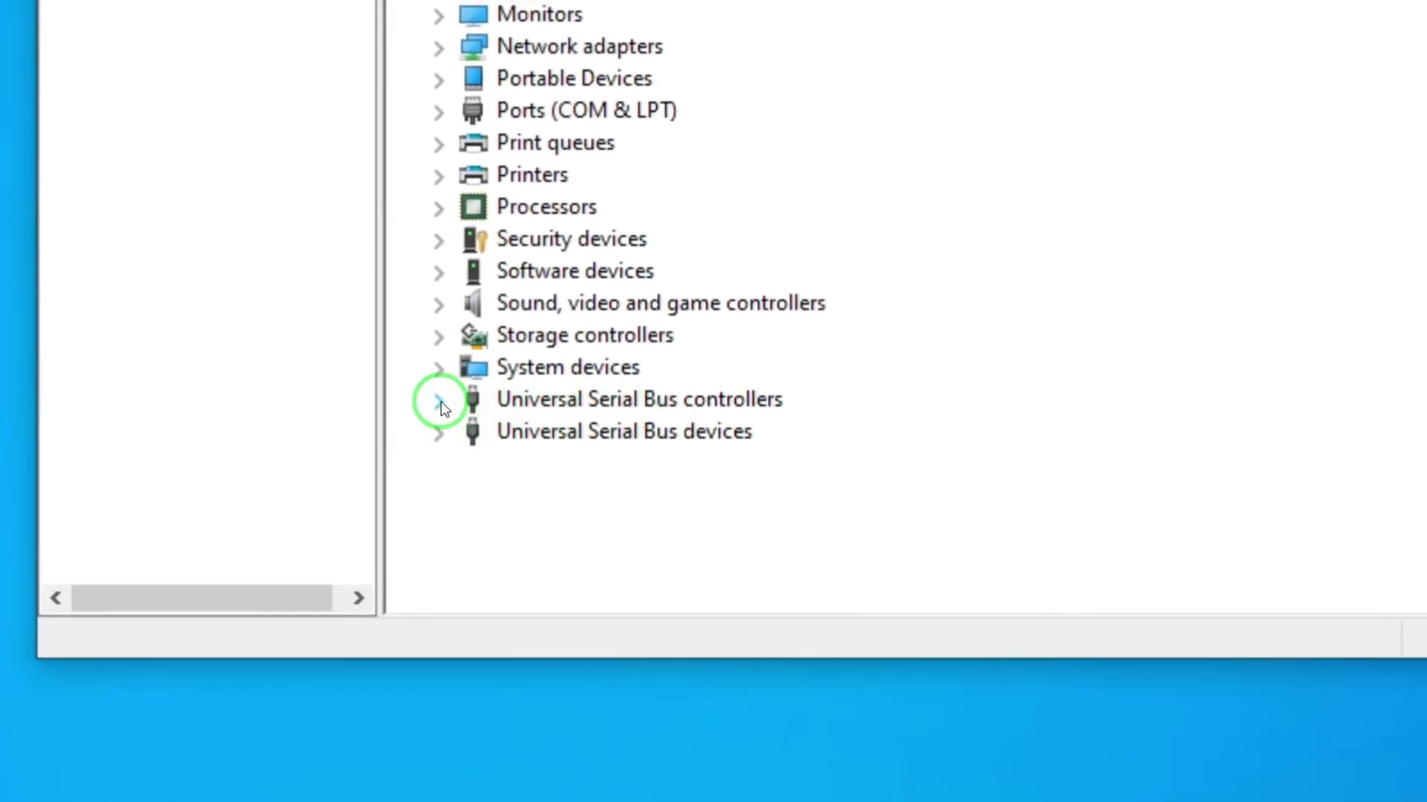
{"action": "left_click", "coordinate": [439, 396]}
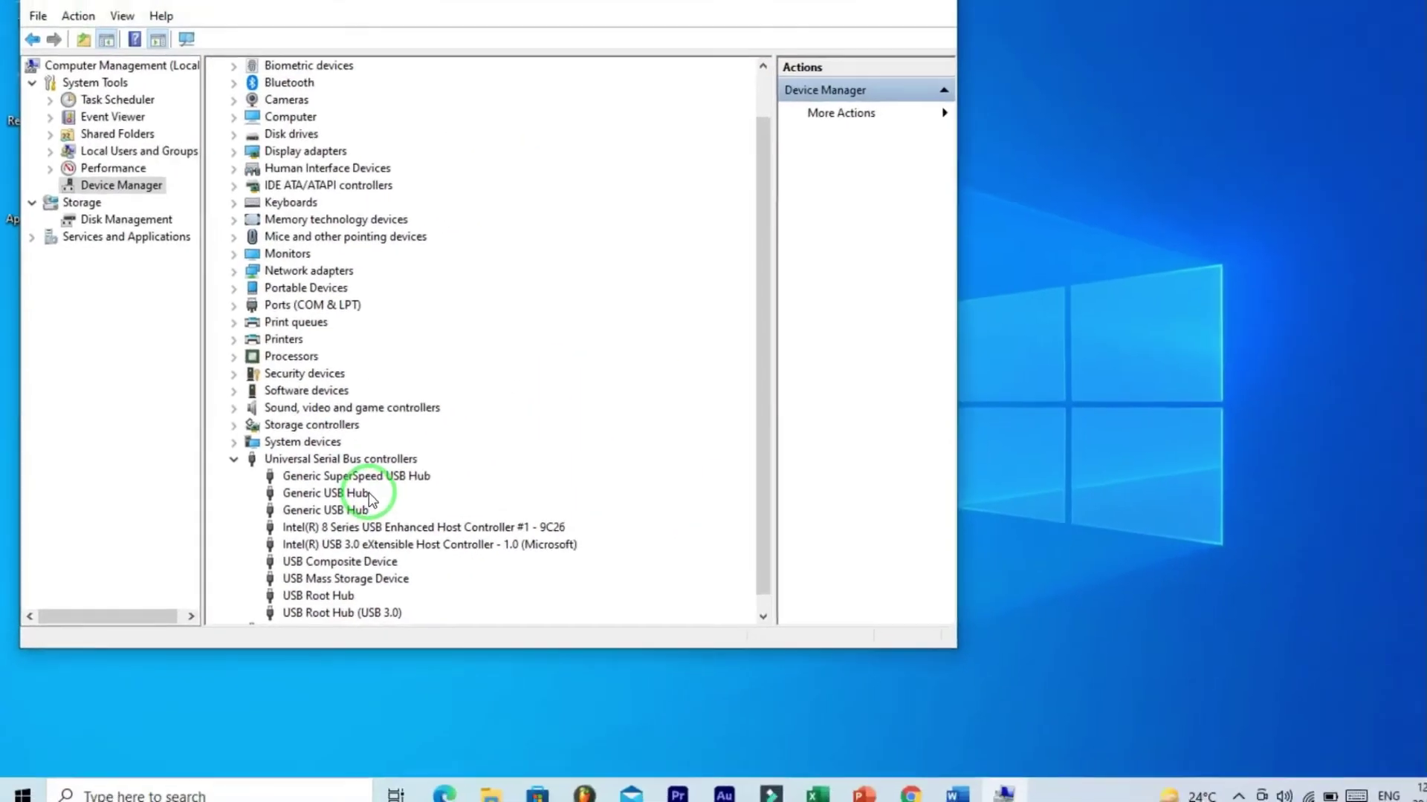
{"action": "left_click_drag", "start_coordinate": [766, 448], "coordinate": [716, 489]}
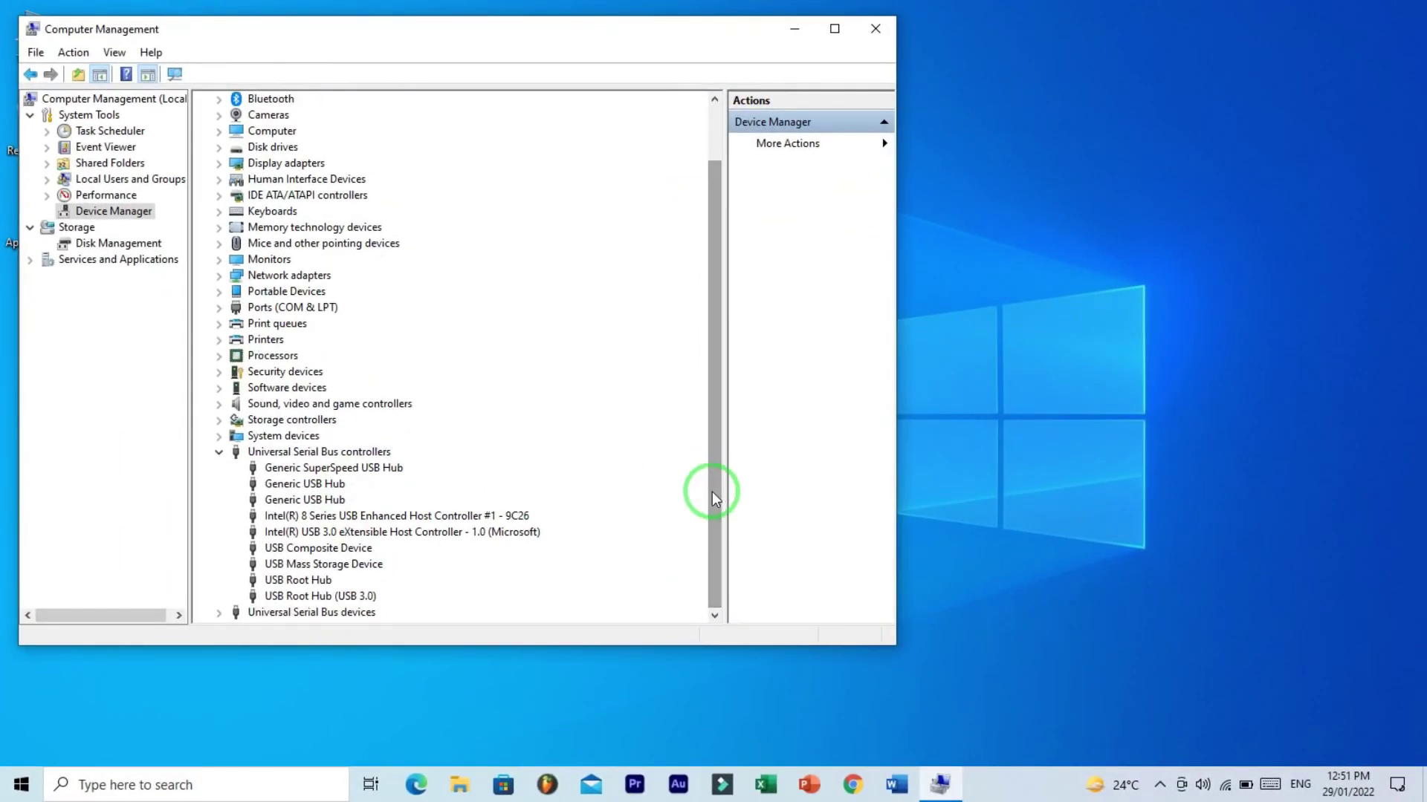
{"action": "left_click", "coordinate": [245, 535]}
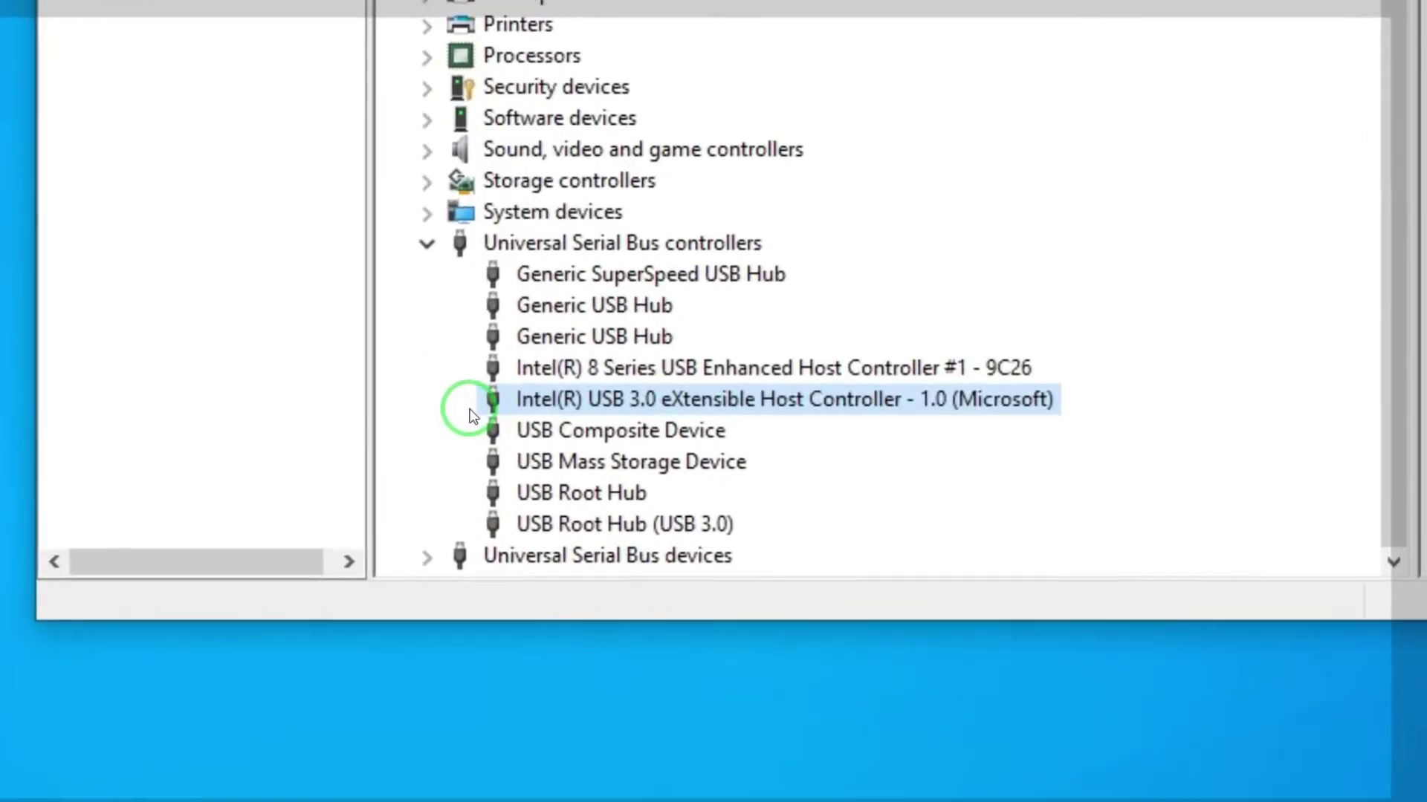
- Search automatically for a newer controller driver, confirm the best one is installed, and close Computer Management
{"action": "right_click", "coordinate": [538, 401]}
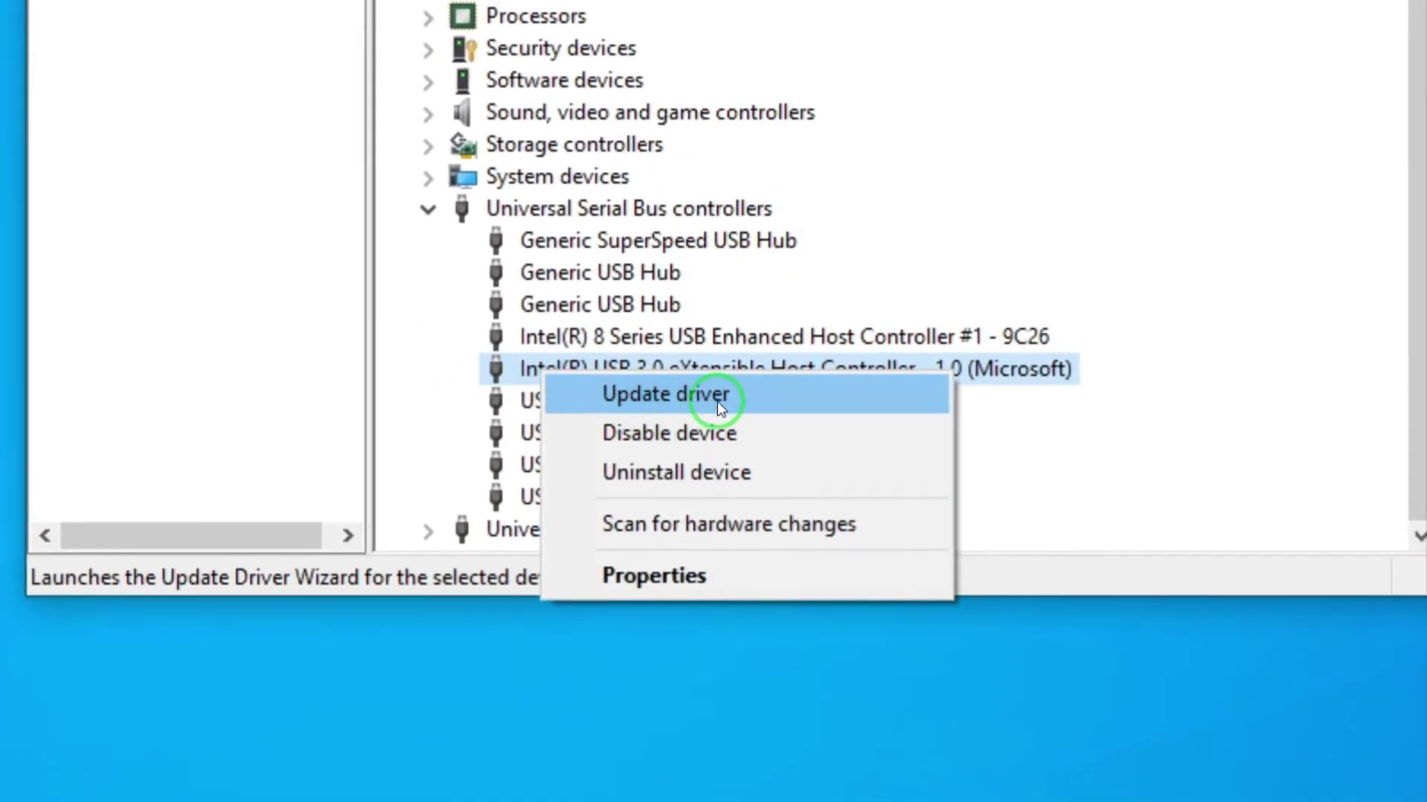
{"action": "left_click", "coordinate": [713, 402]}
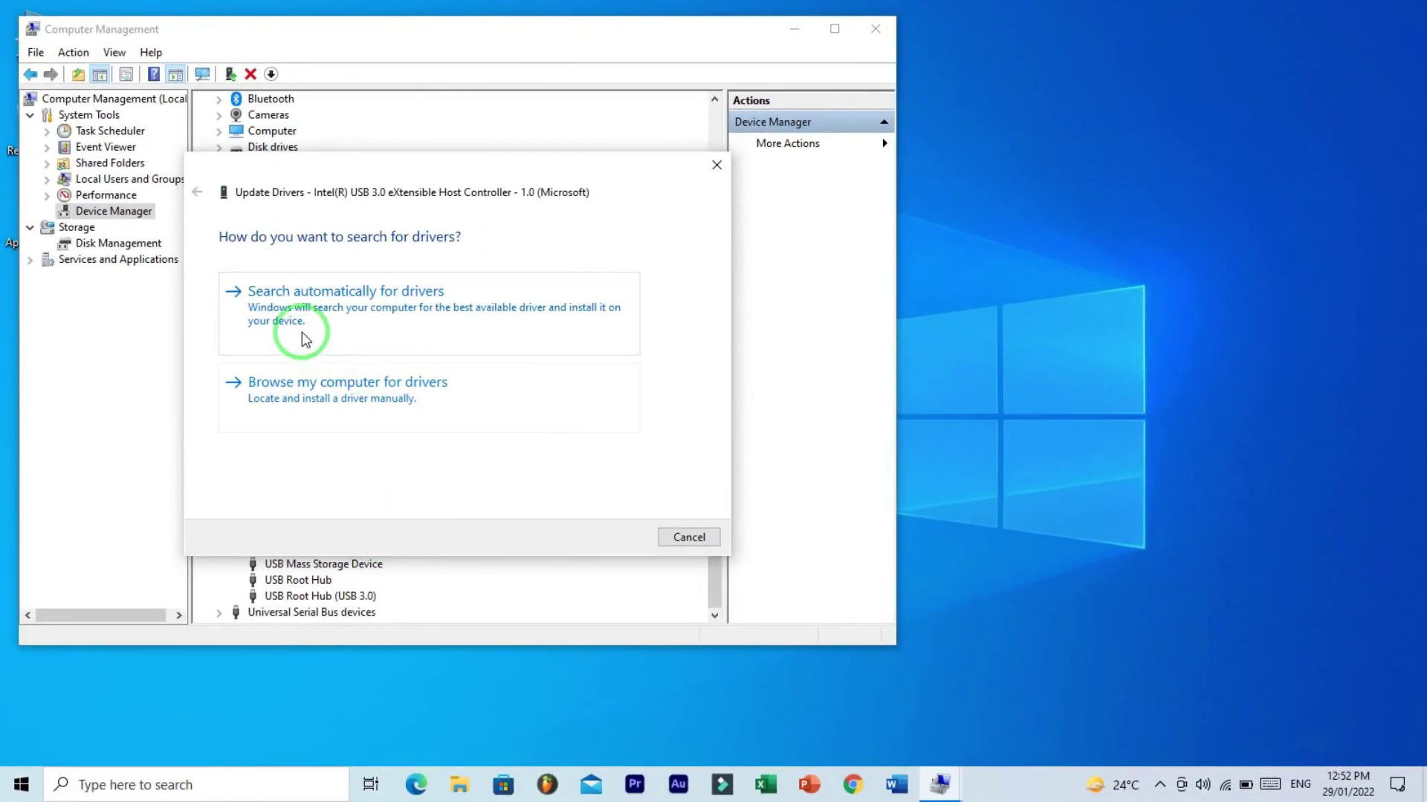
{"action": "left_click", "coordinate": [400, 307]}
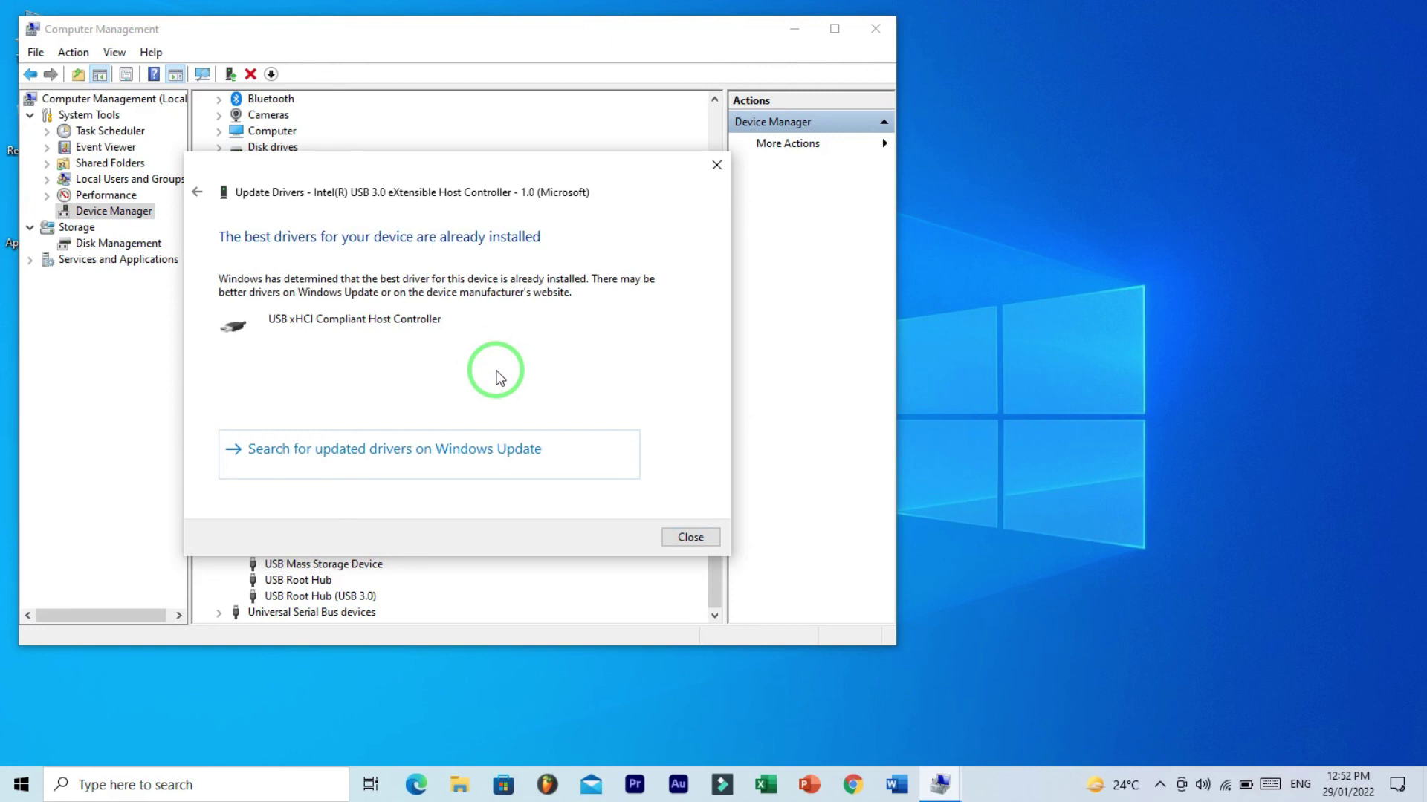
{"action": "left_click", "coordinate": [689, 538]}
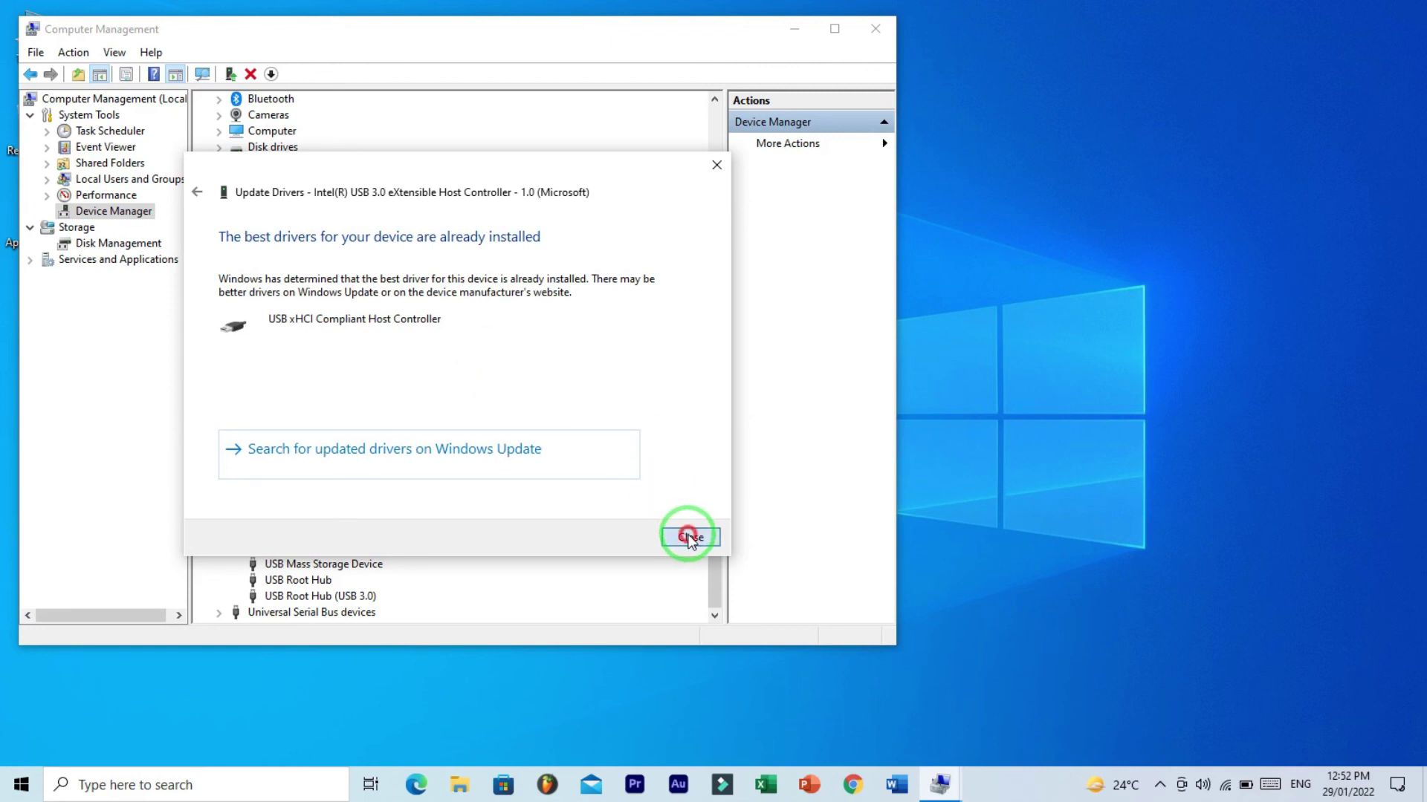
{"action": "left_click", "coordinate": [868, 38]}
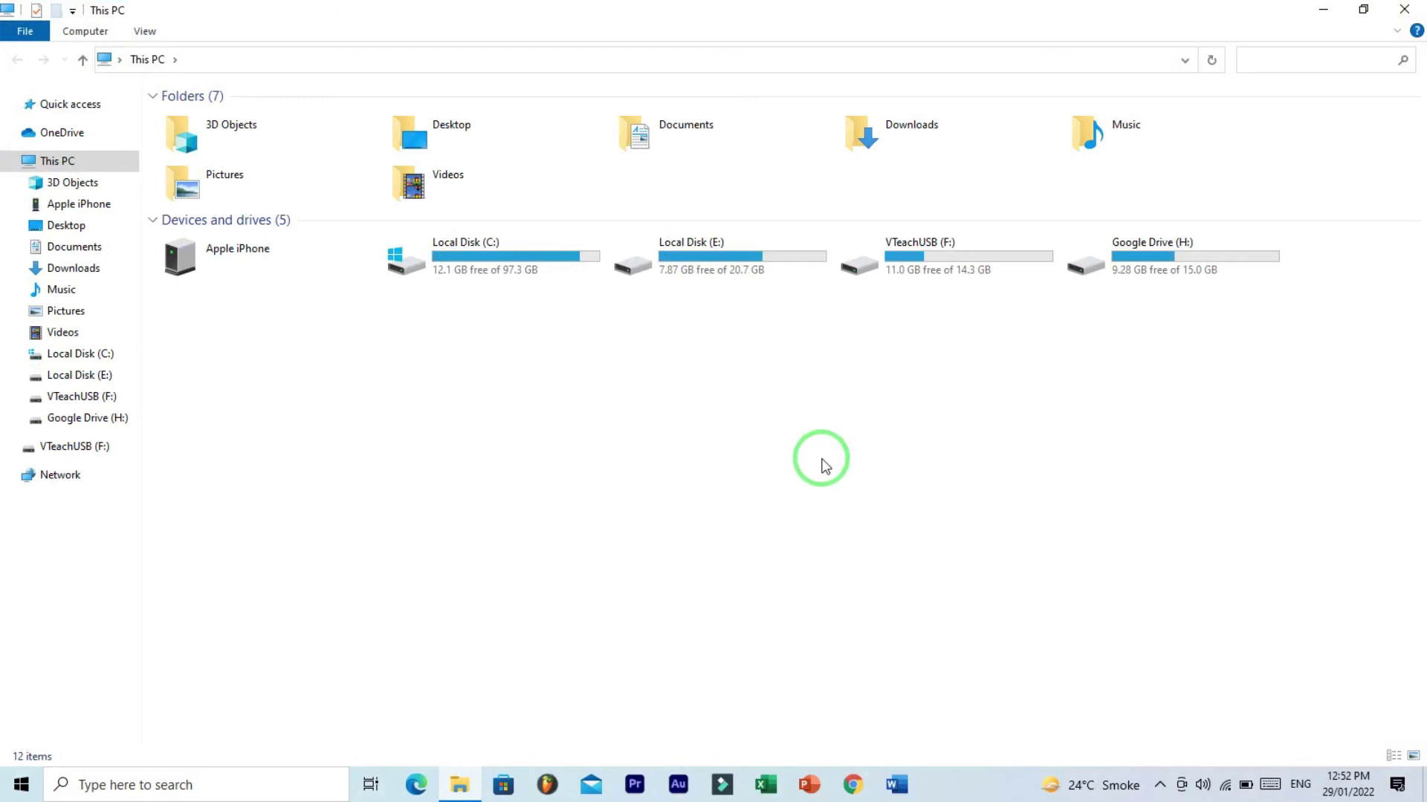
- Start a Quick Format of VTeachUSB (F:) as NTFS with 4096-byte units, accepting the erase warning
{"action": "right_click", "coordinate": [917, 263]}
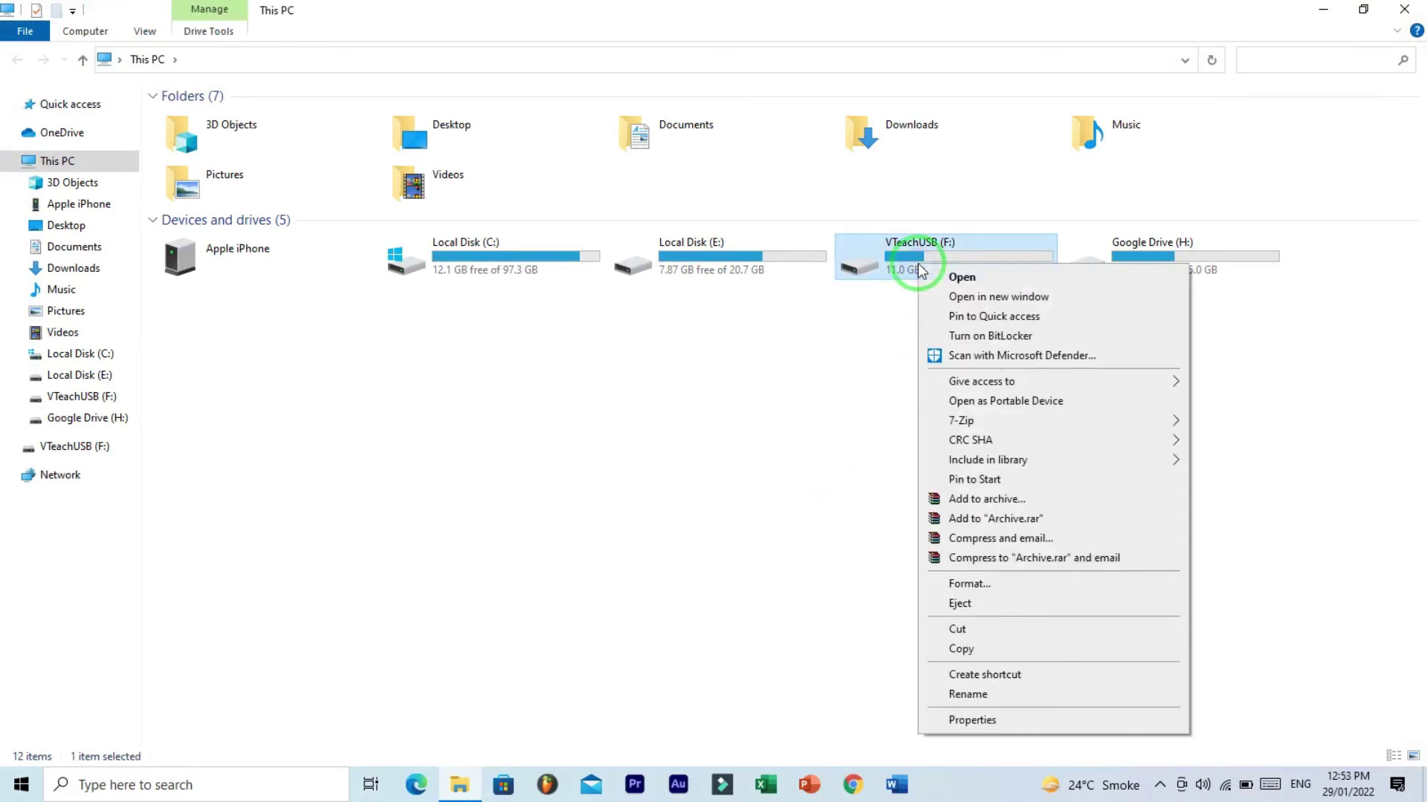
{"action": "left_click", "coordinate": [1016, 584]}
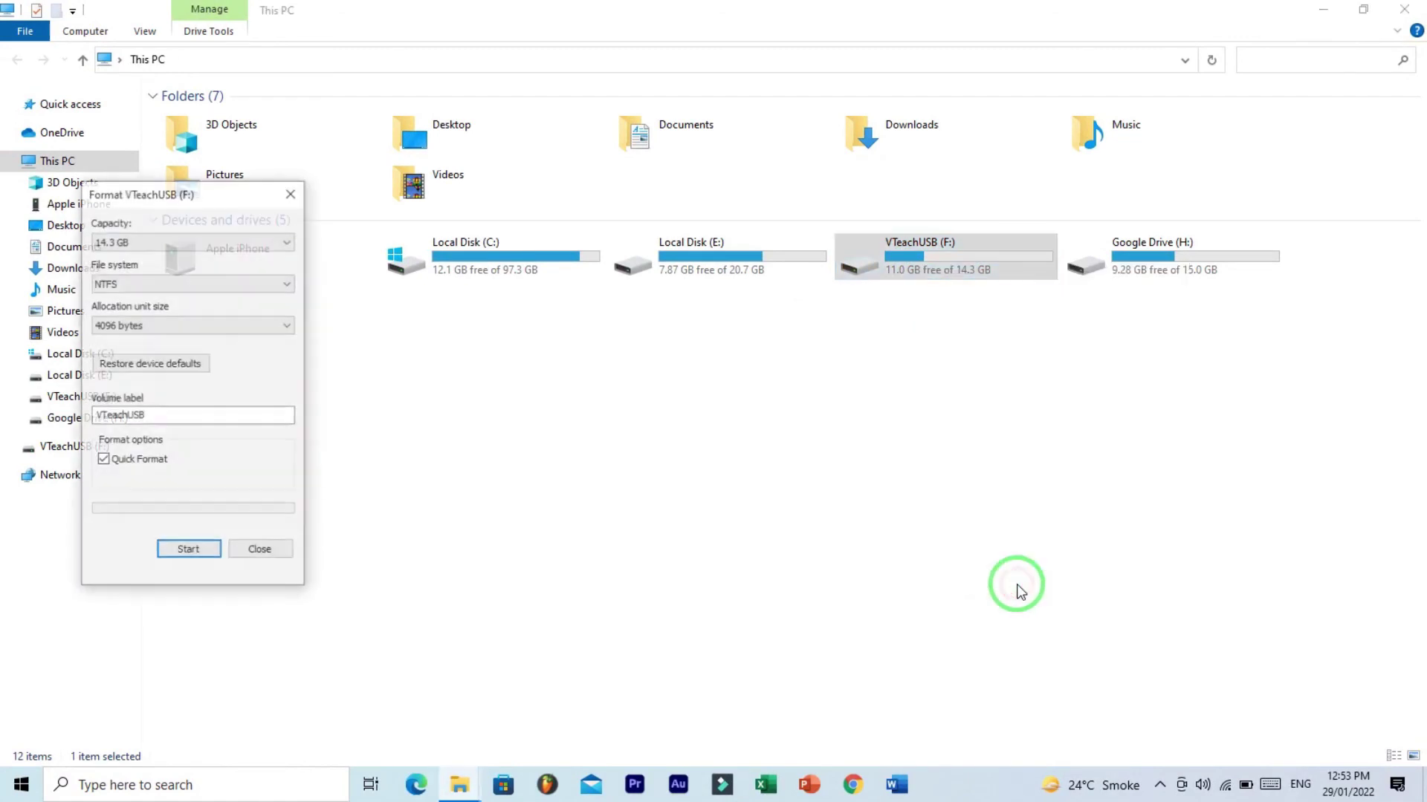
{"action": "left_click", "coordinate": [175, 417]}
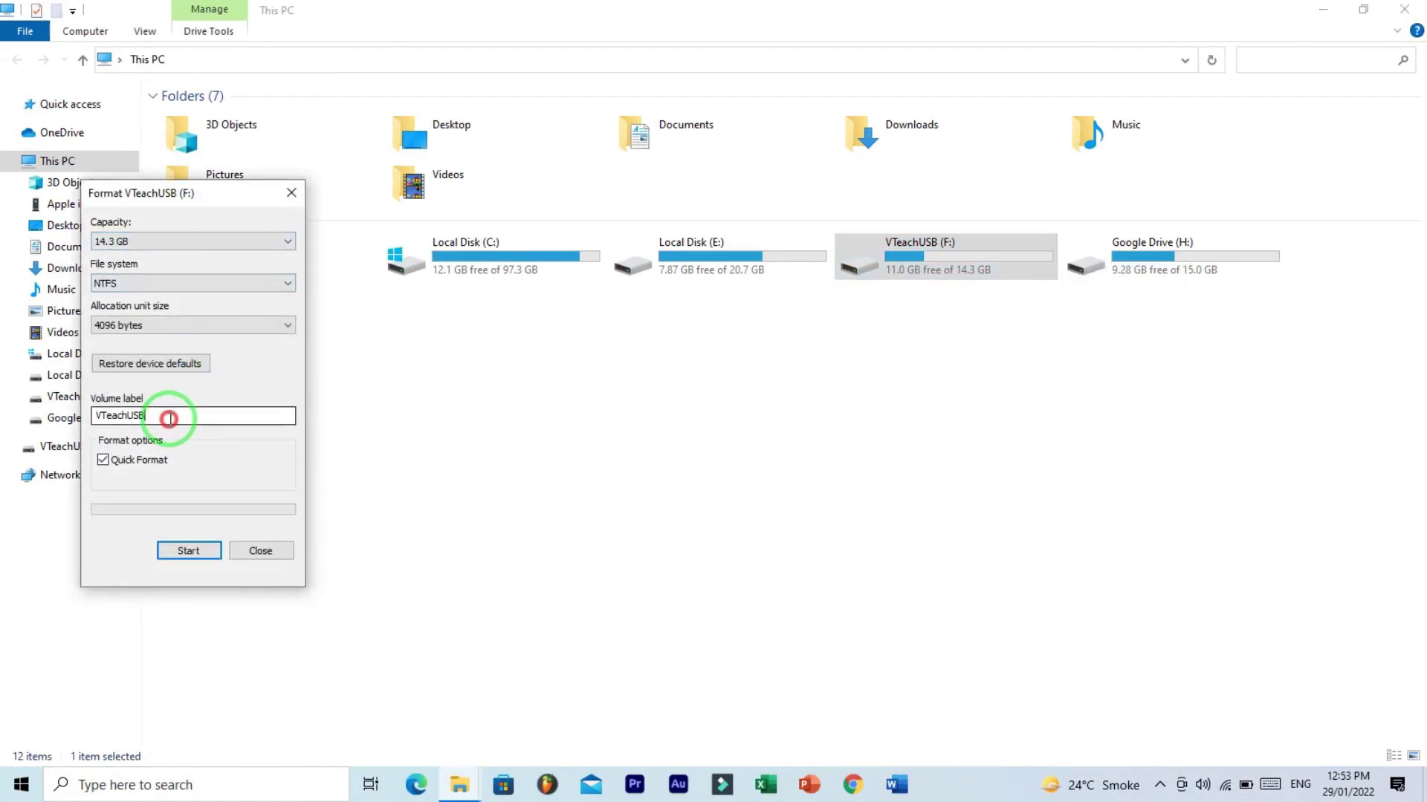
{"action": "left_click", "coordinate": [178, 460]}
{"action": "left_click", "coordinate": [148, 460]}
{"action": "left_click", "coordinate": [200, 550]}
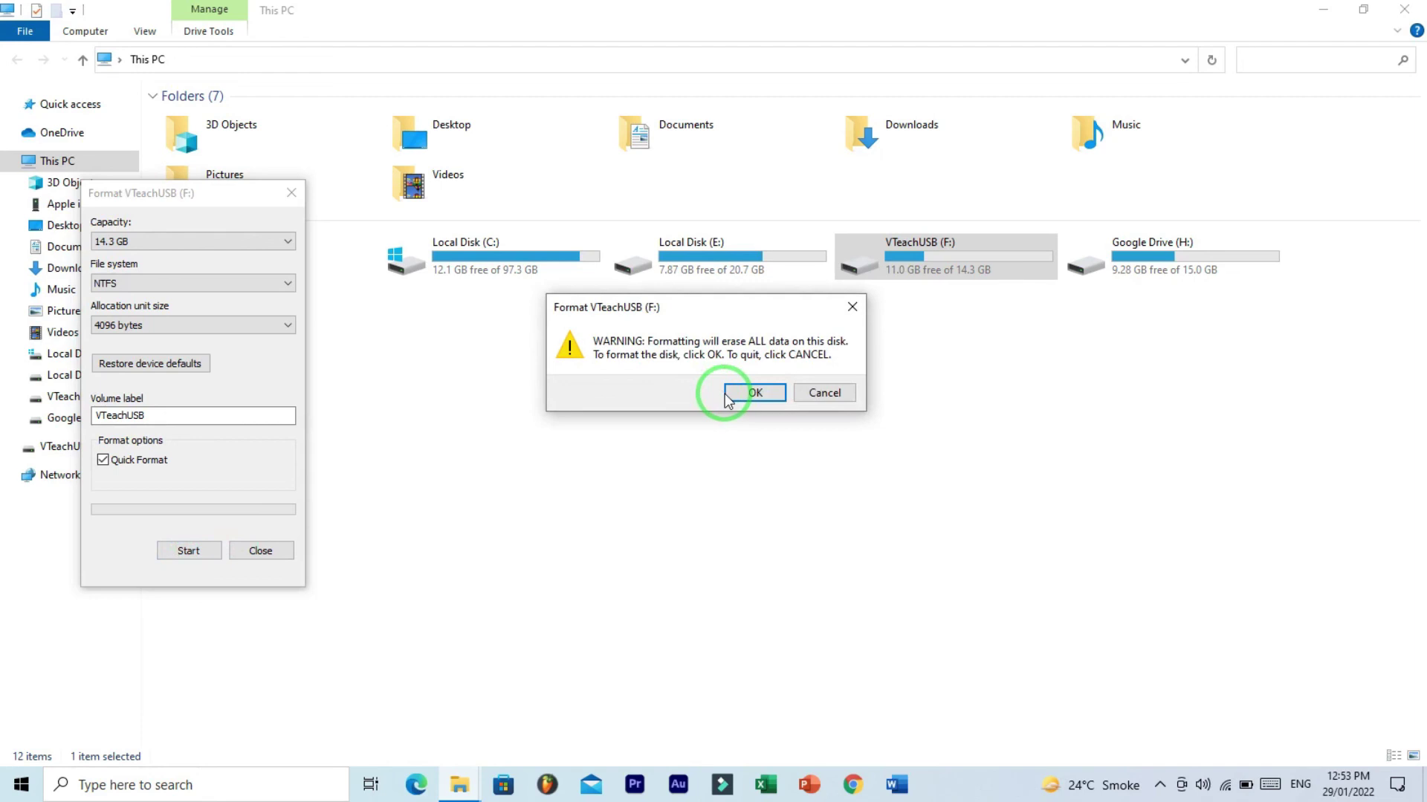
{"action": "left_click", "coordinate": [754, 393]}
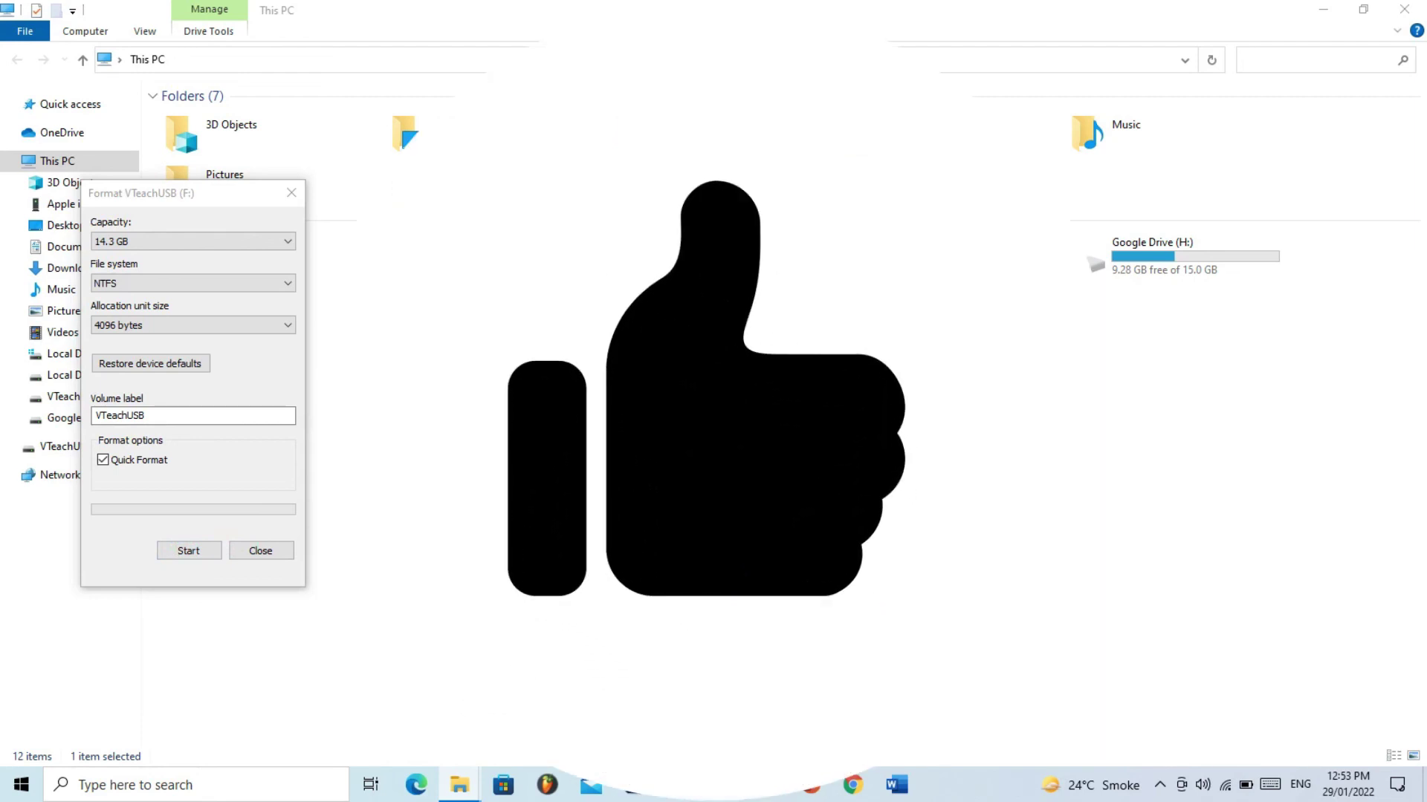